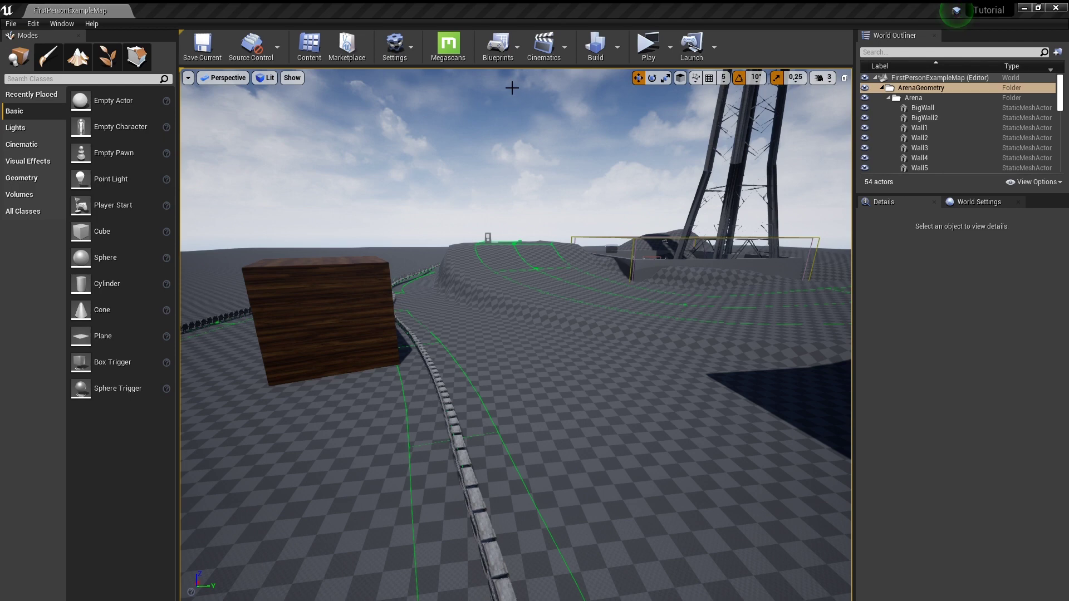
# Step: Tilt the view over FirstPersonExampleMap and bring up the Settings toolbar dropdown
pyautogui.moveTo(631, 448); pyautogui.dragTo(621, 437, button='right')
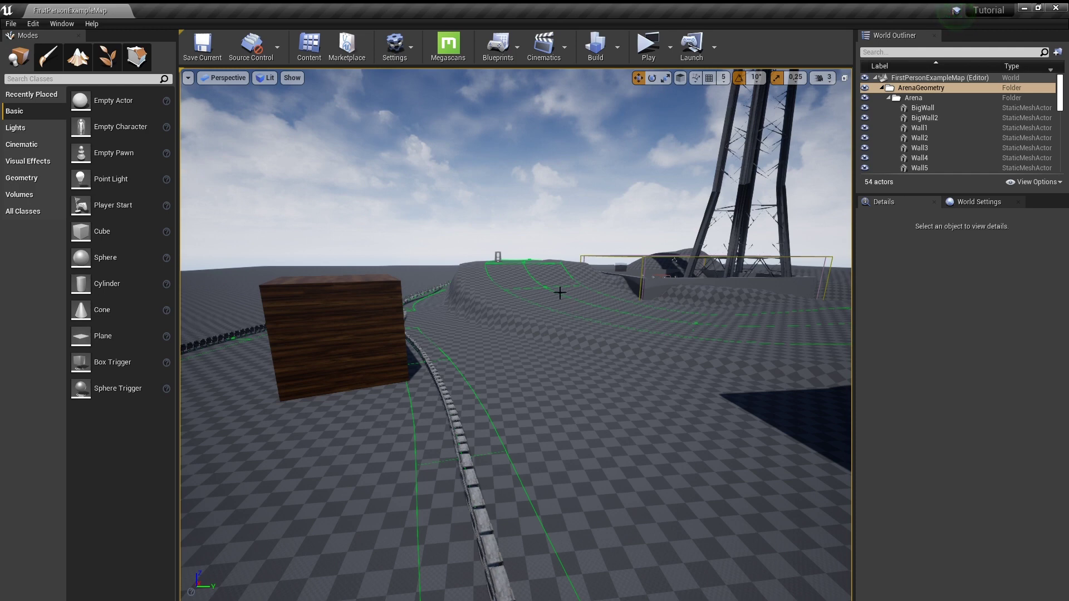
pyautogui.click(395, 46)
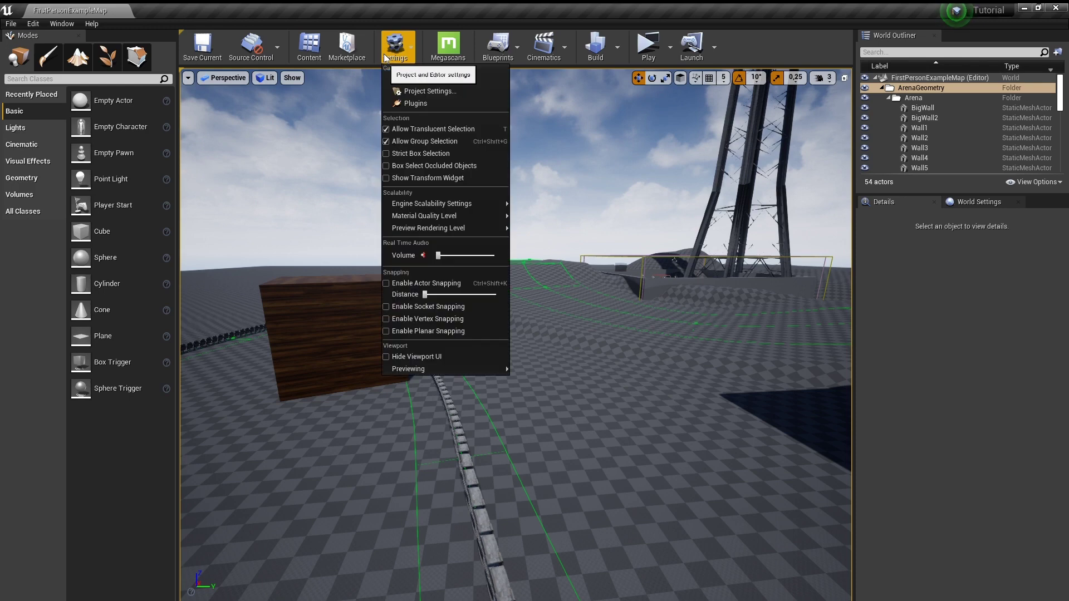
# Step: Search installed plugins for 'uiws' and confirm UIWS 1.10.3 is enabled, then return to the level
pyautogui.click(441, 105)
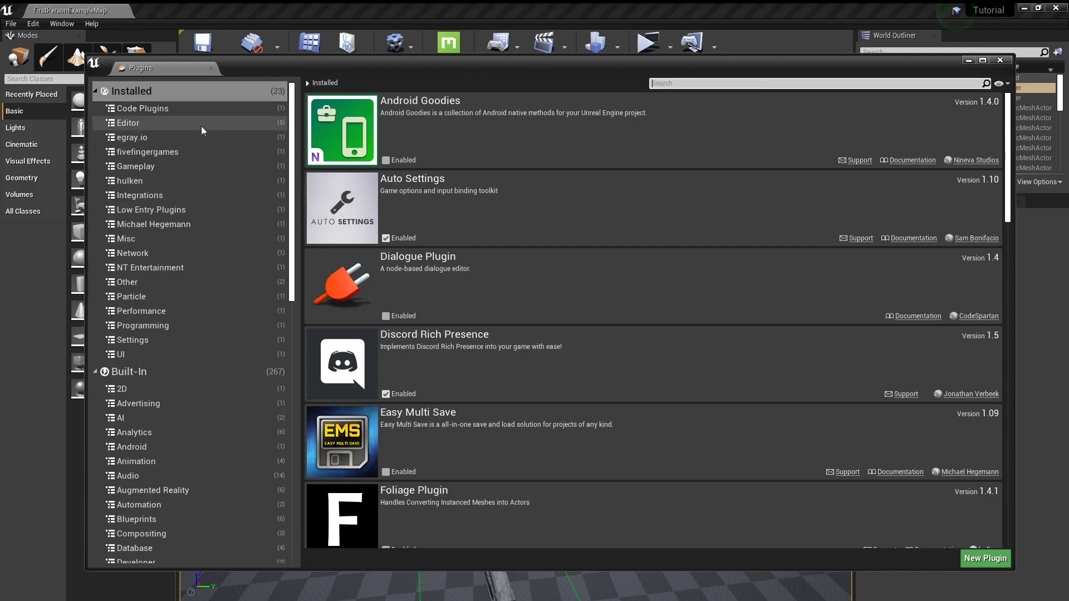
pyautogui.click(154, 89)
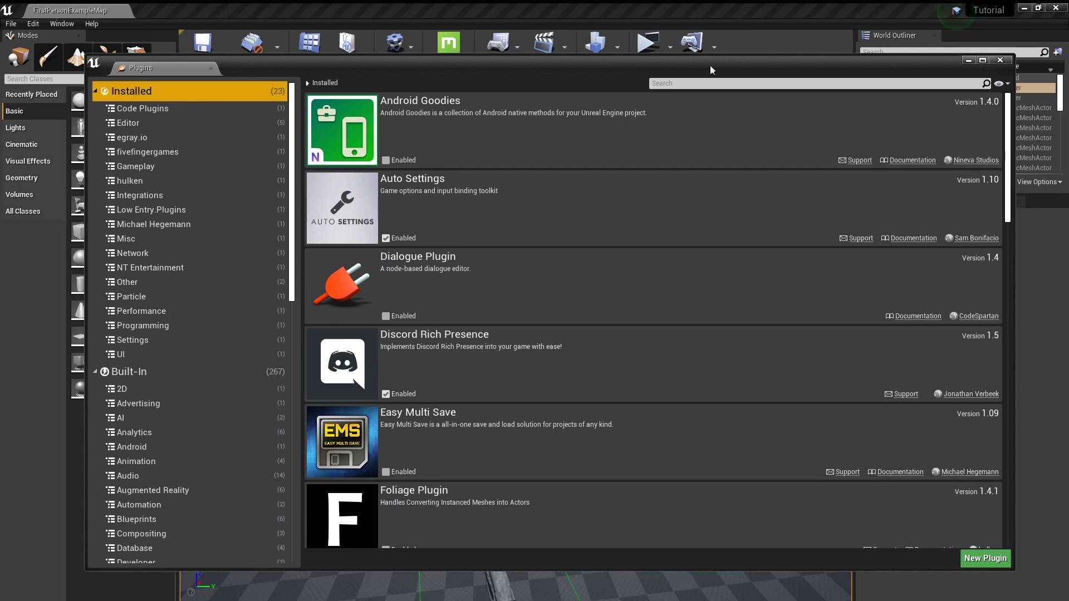
pyautogui.write('uiws')
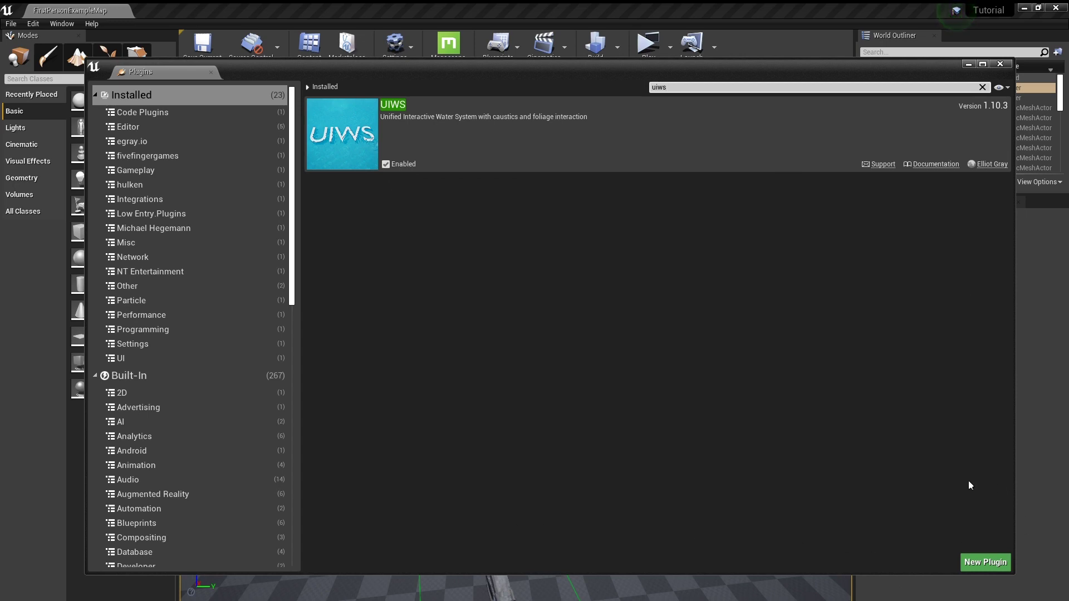
pyautogui.click(1001, 63)
pyautogui.moveTo(735, 239); pyautogui.dragTo(691, 289, button='right')
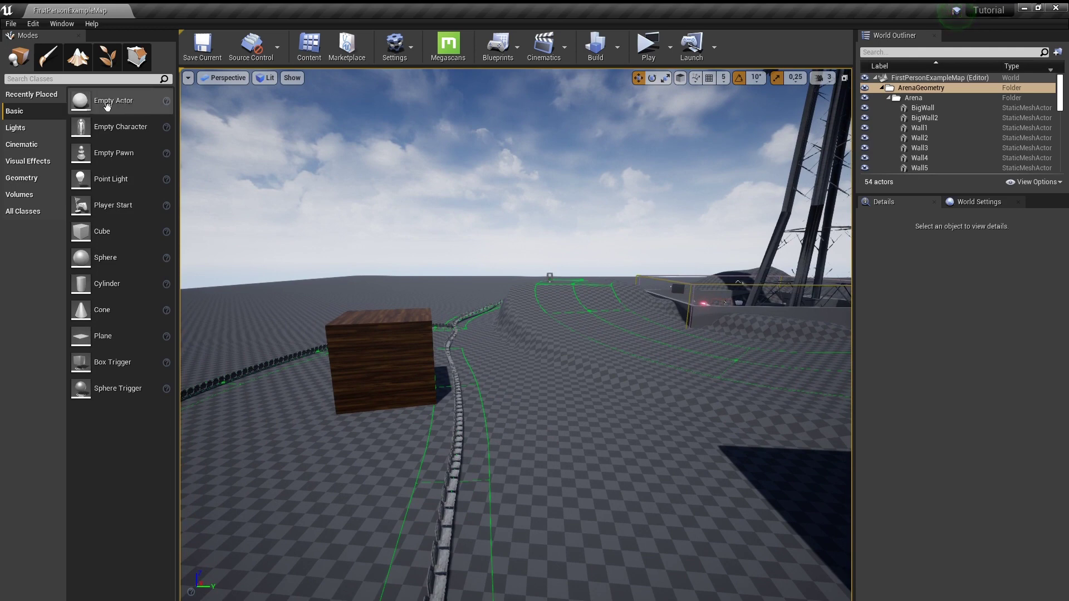
# Step: Filter Modes classes by 'UIWS' to list Custom Body, Manager, River and Water Body
pyautogui.click(29, 79)
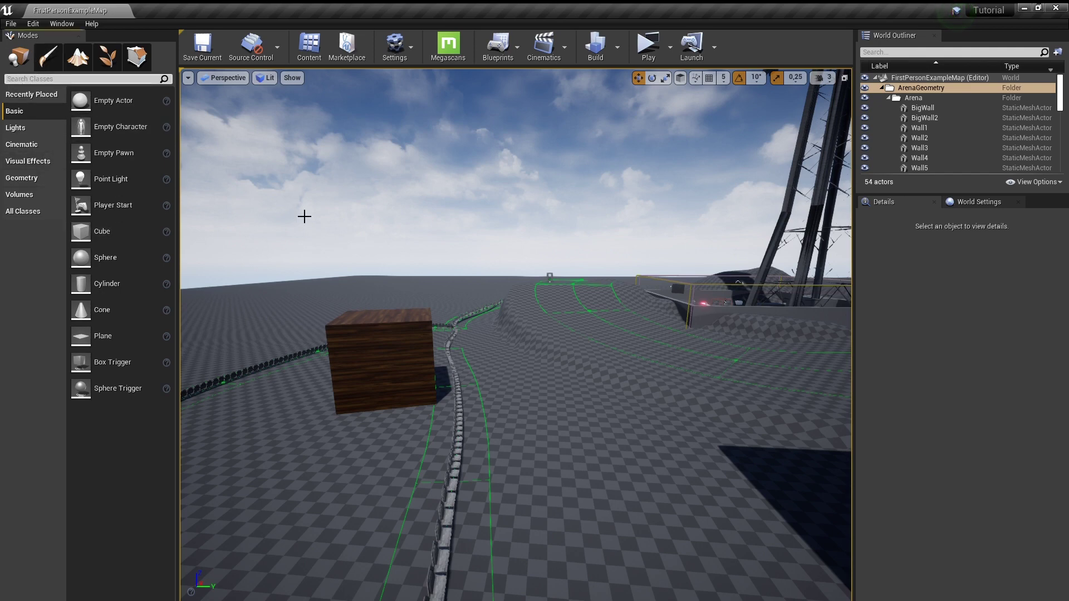
pyautogui.write('UIWS')
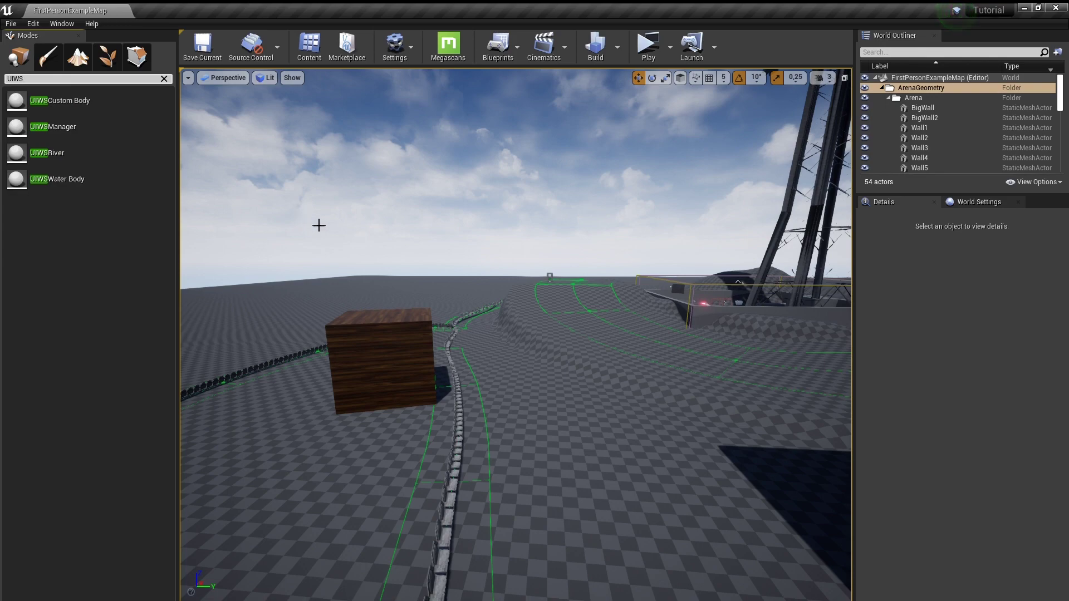
pyautogui.moveTo(319, 225); pyautogui.dragTo(320, 256, button='right')
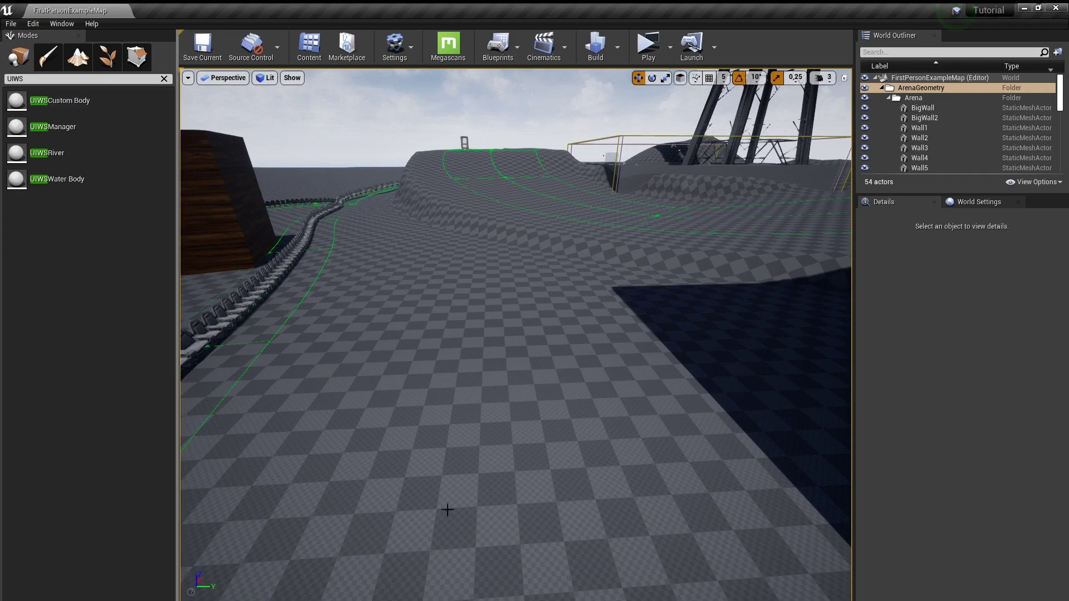
pyautogui.scroll(5, 478, 334)
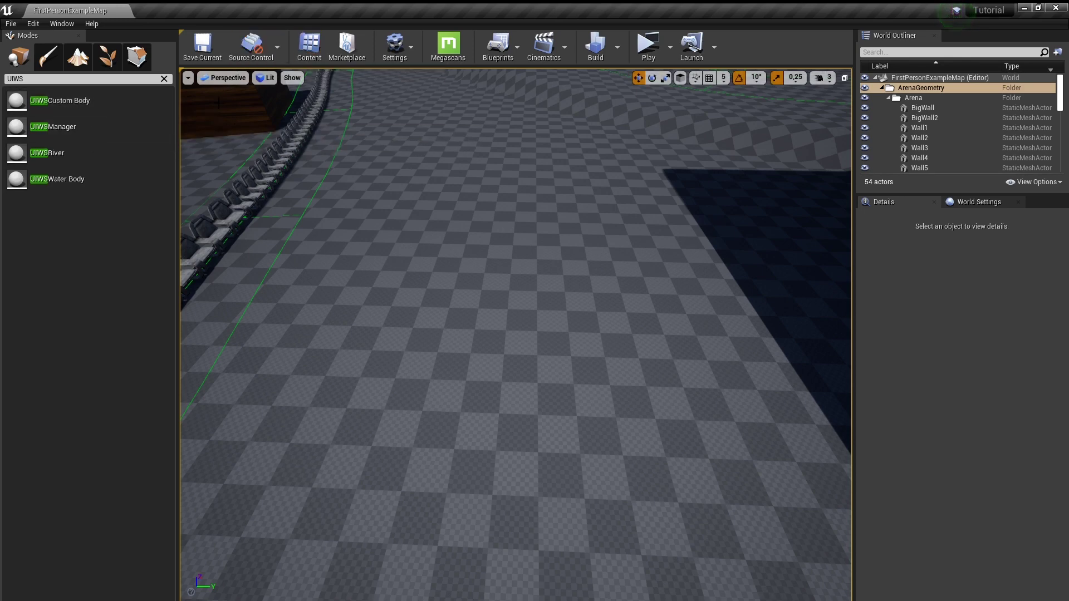
# Step: Open the Content Browser with Show Plugin Content and Show Engine Content enabled, maximized
pyautogui.click(311, 52)
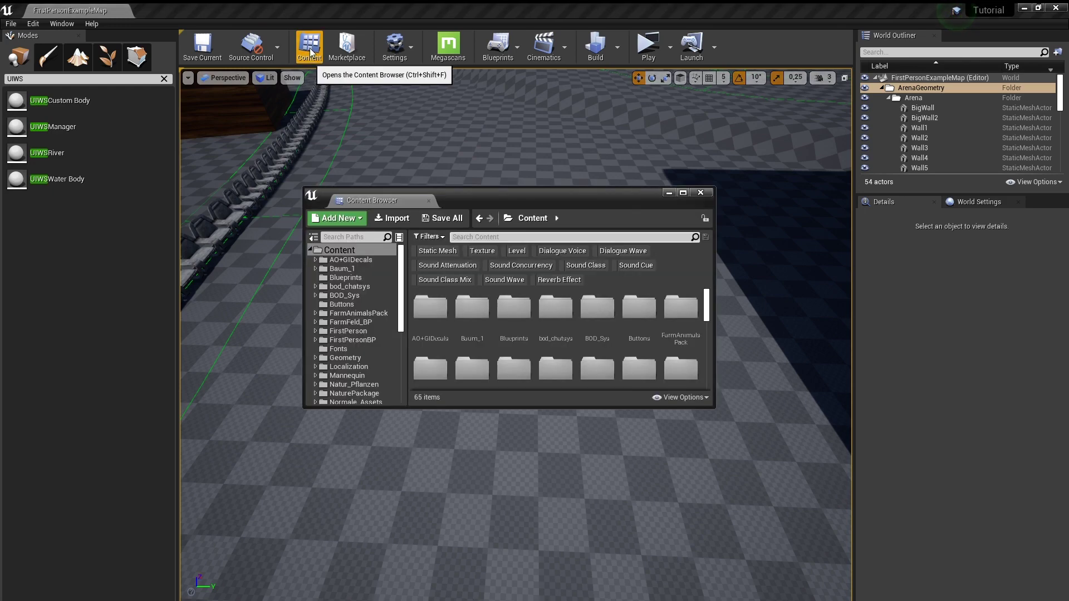
pyautogui.click(309, 251)
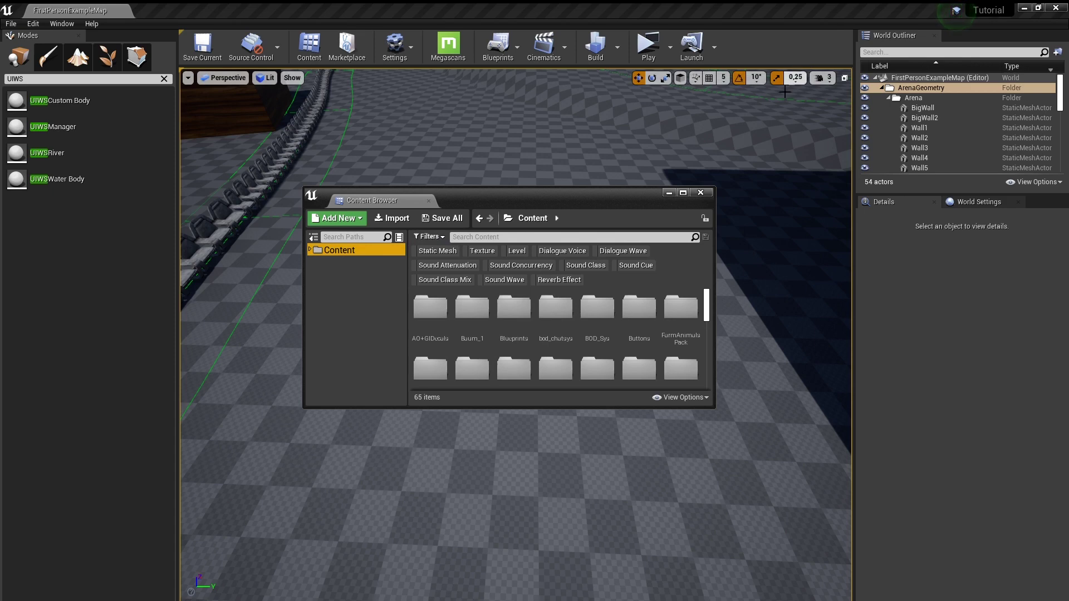
pyautogui.click(677, 400)
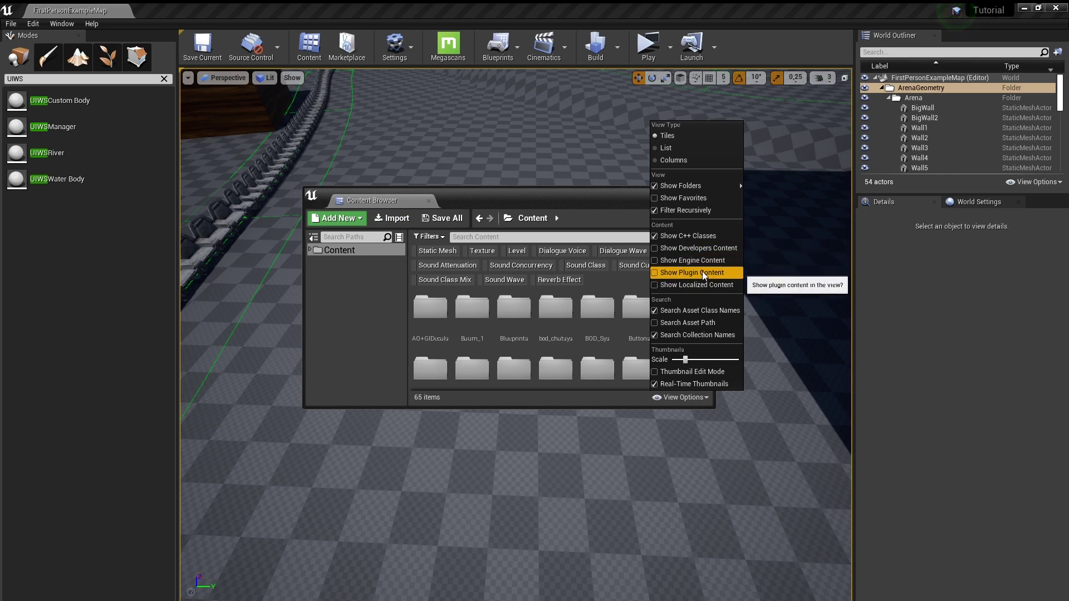
pyautogui.click(659, 274)
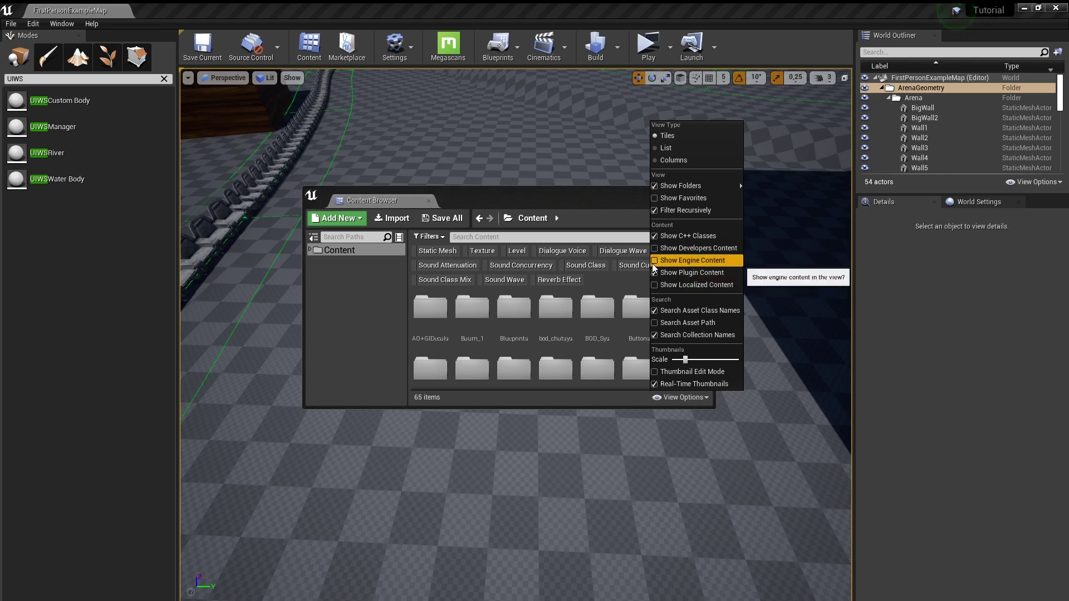
pyautogui.click(656, 263)
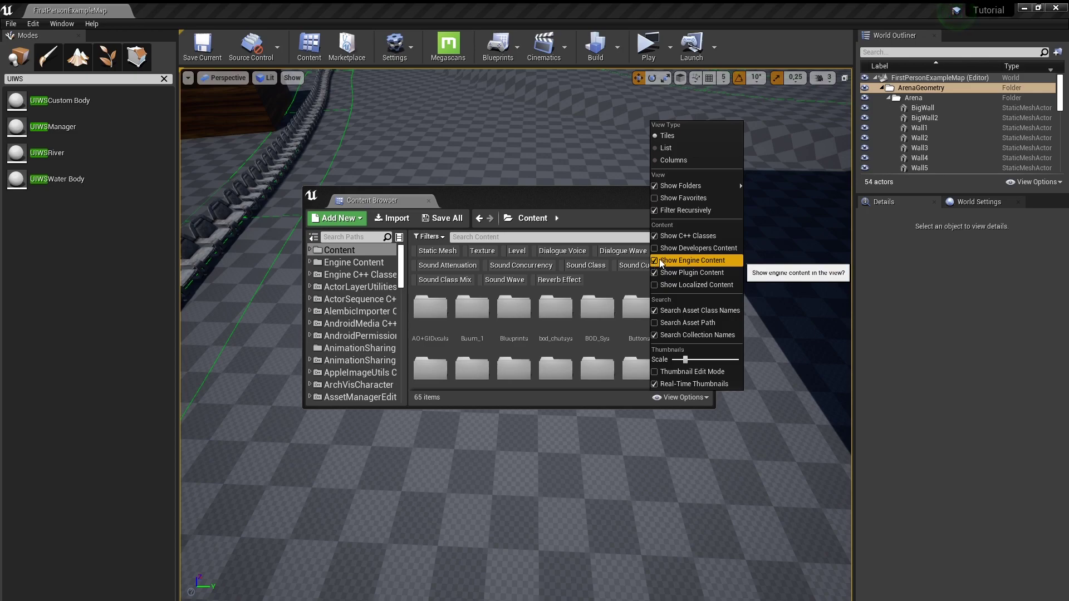
pyautogui.doubleClick(497, 193)
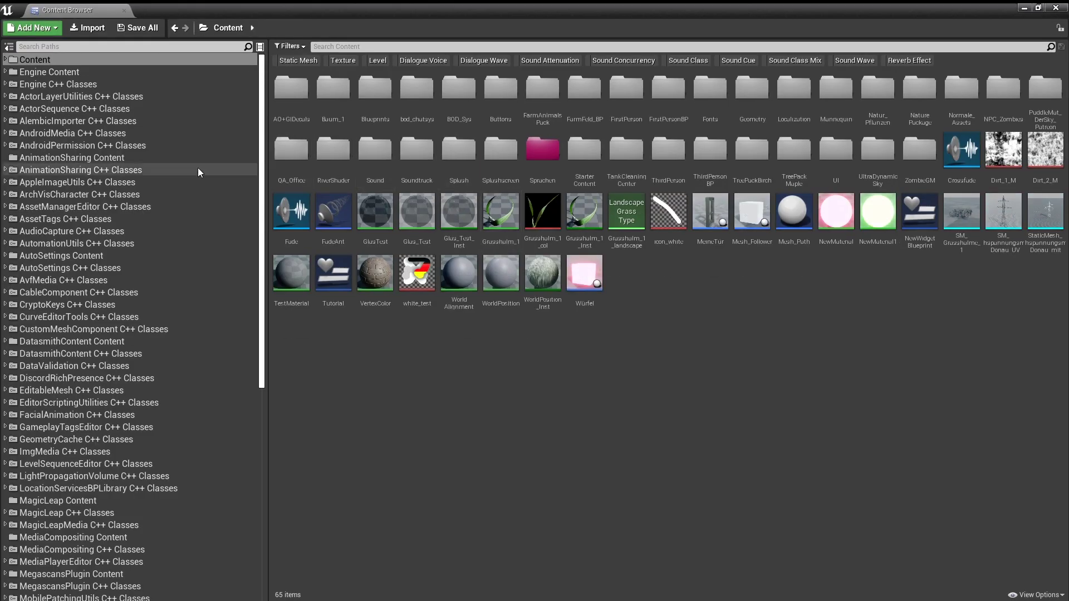
# Step: Navigate the Content Browser to UIWS C++ Classes > UIWS > Public
pyautogui.scroll(-5, 98, 81)
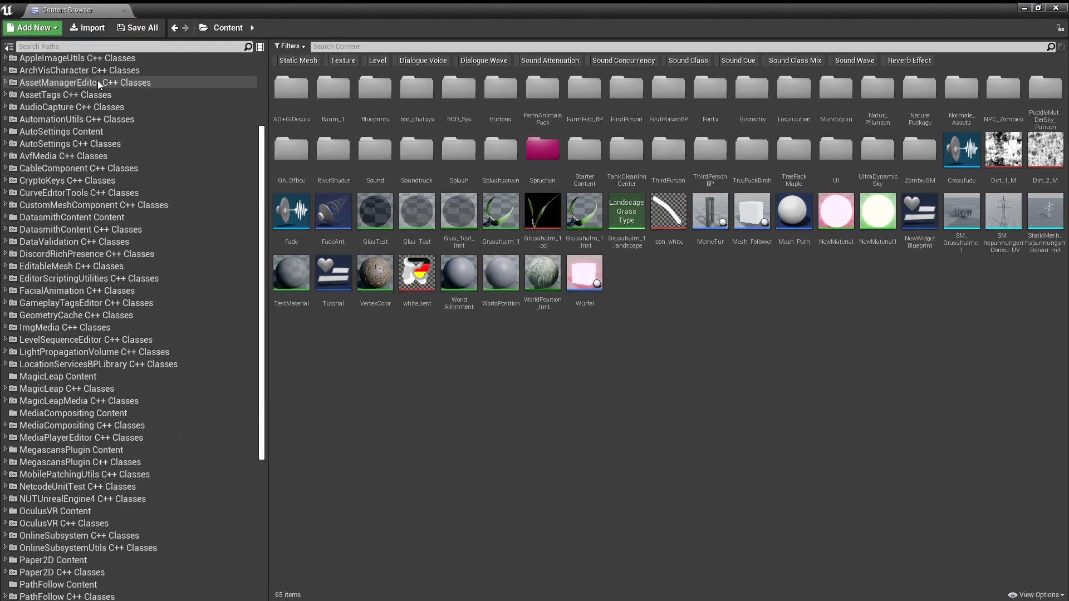
pyautogui.scroll(-5, 98, 81)
pyautogui.scroll(-2, 98, 81)
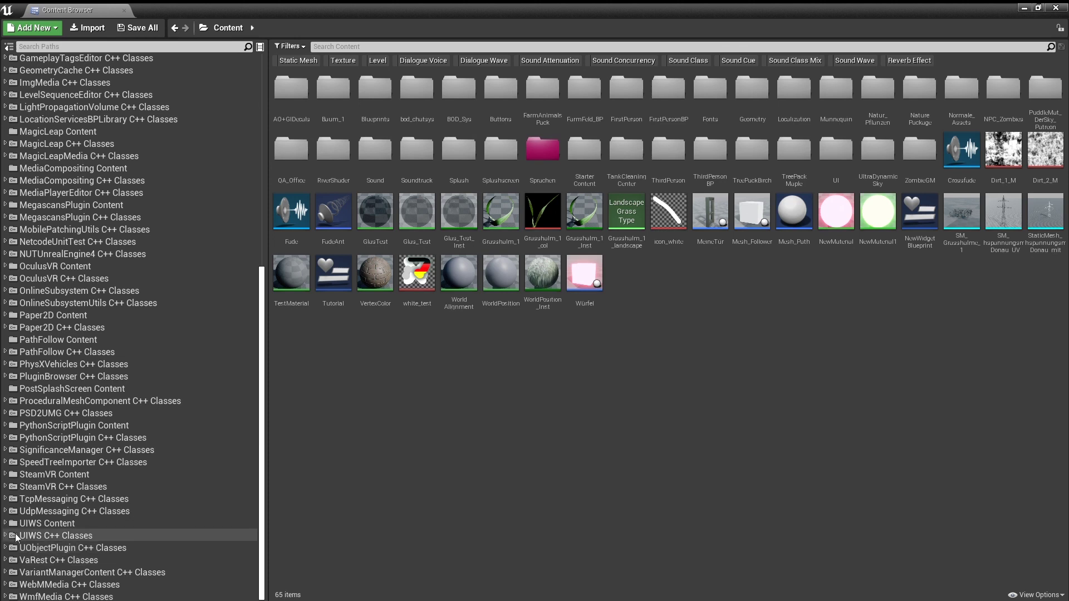
pyautogui.click(56, 536)
pyautogui.click(297, 105)
pyautogui.doubleClick(297, 105)
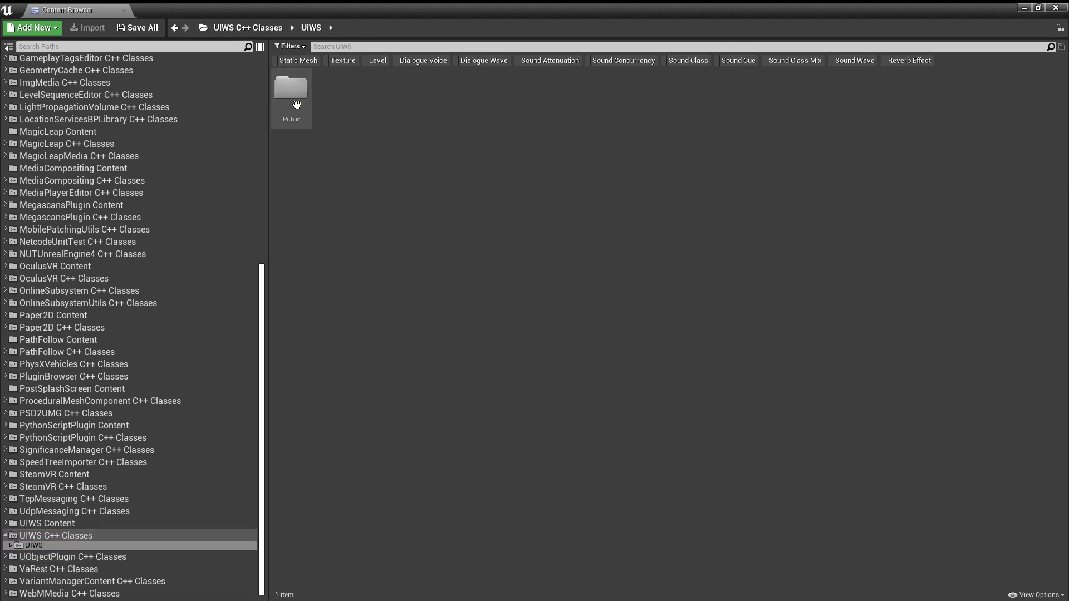
pyautogui.click(292, 95)
pyautogui.doubleClick(292, 95)
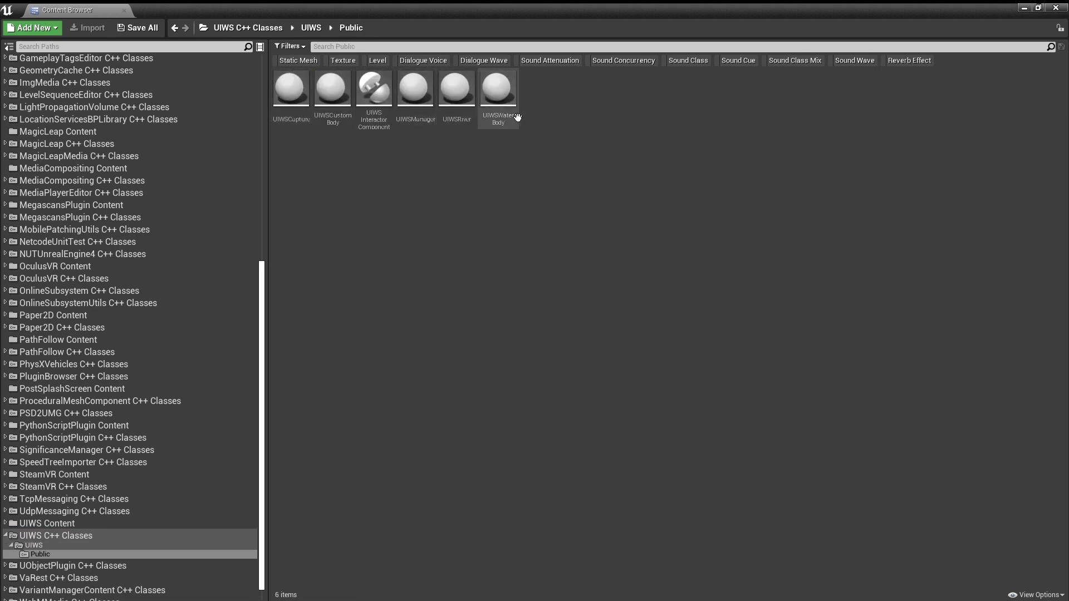
# Step: Select UIWSWaterBody, UIWSRiver, UIWSManager, UIWSCustomBody and UIWSCapture, then clear the selection
pyautogui.click(498, 92)
pyautogui.keyDown('ctrl'); pyautogui.click(472, 119); pyautogui.keyUp('ctrl')
pyautogui.keyDown('ctrl'); pyautogui.click(415, 92); pyautogui.keyUp('ctrl')
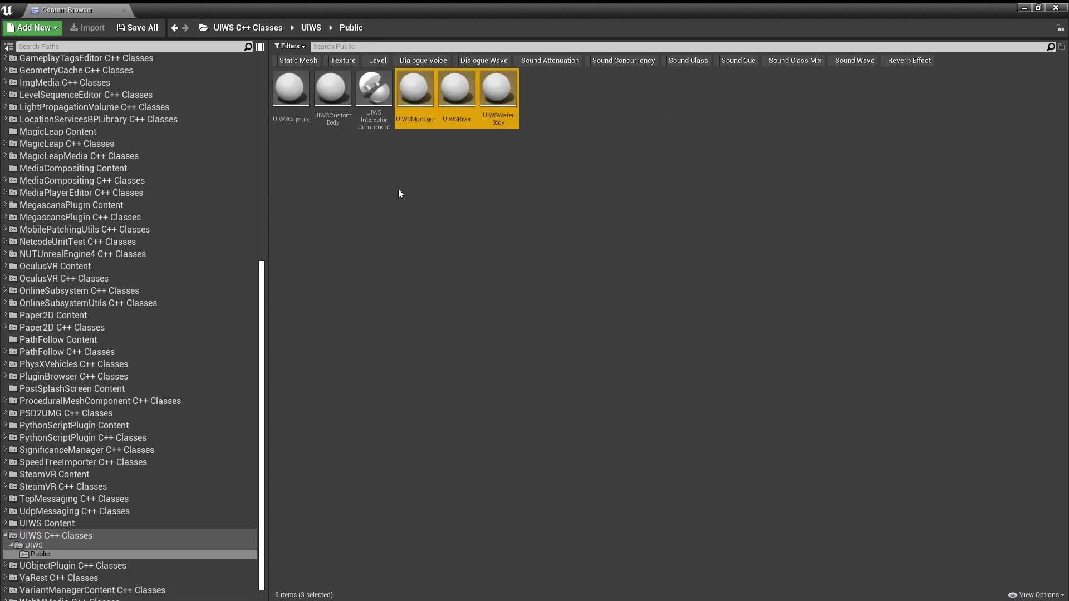
pyautogui.keyDown('ctrl'); pyautogui.click(332, 92); pyautogui.keyUp('ctrl')
pyautogui.keyDown('ctrl'); pyautogui.click(291, 92); pyautogui.keyUp('ctrl')
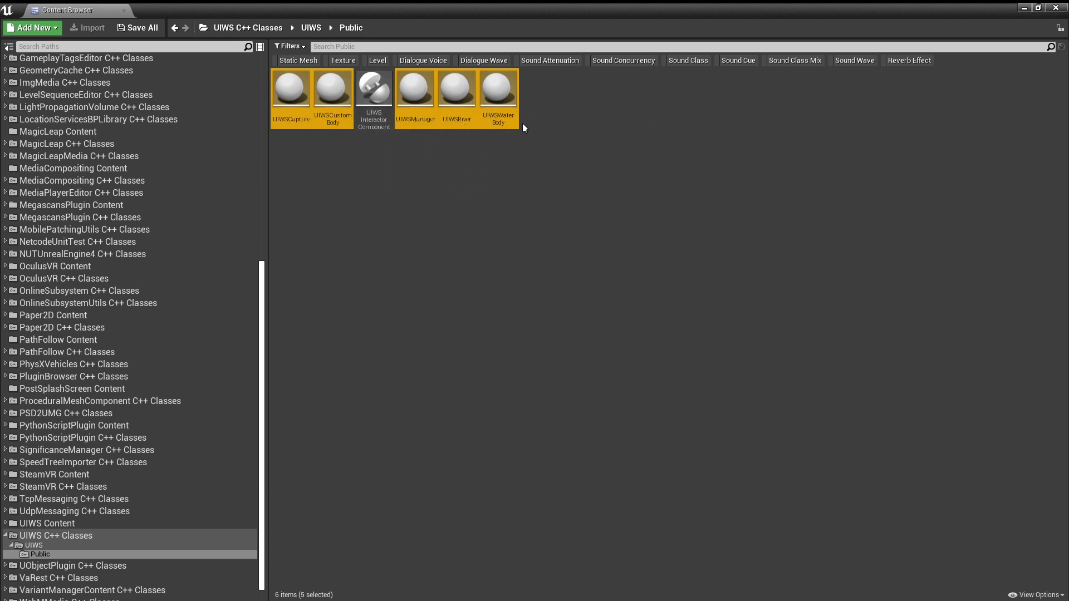
pyautogui.click(378, 541)
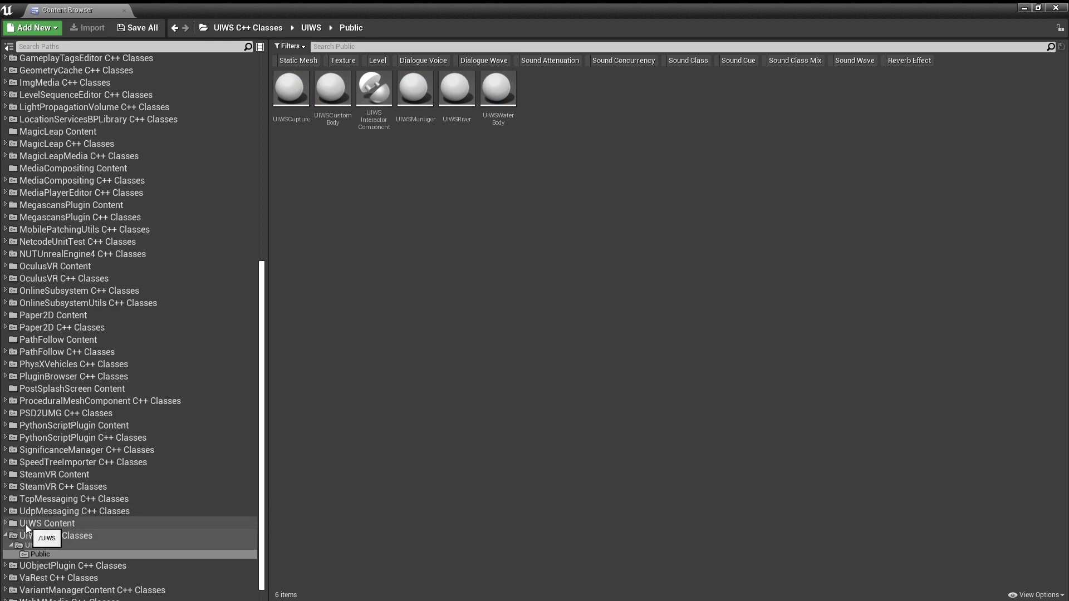
# Step: Load UIWSDemoLevel from UIWS Content > ExampleContent > Maps
pyautogui.click(42, 526)
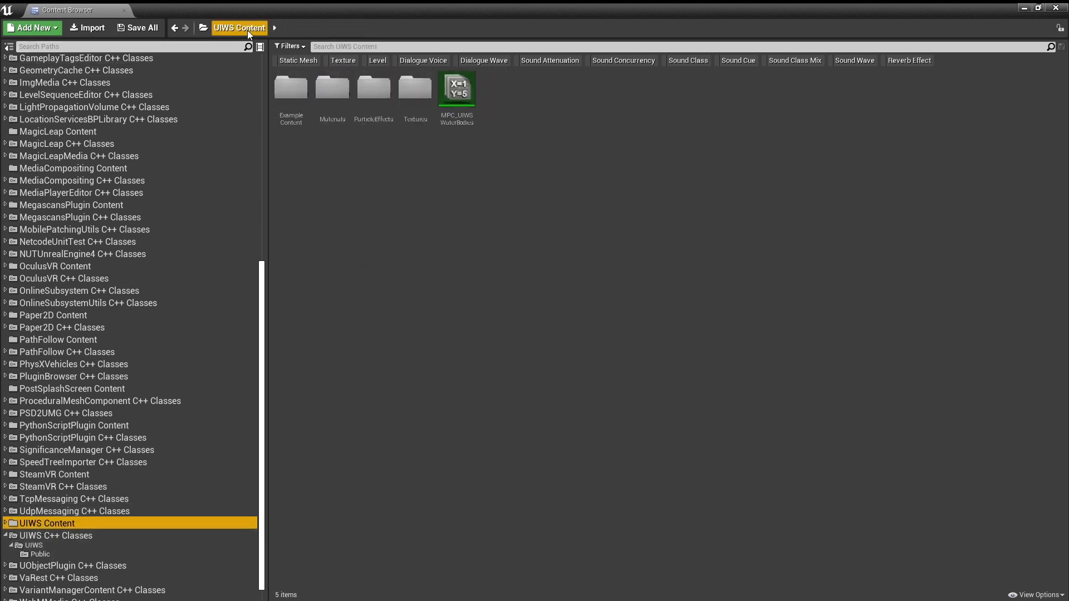
pyautogui.click(52, 47)
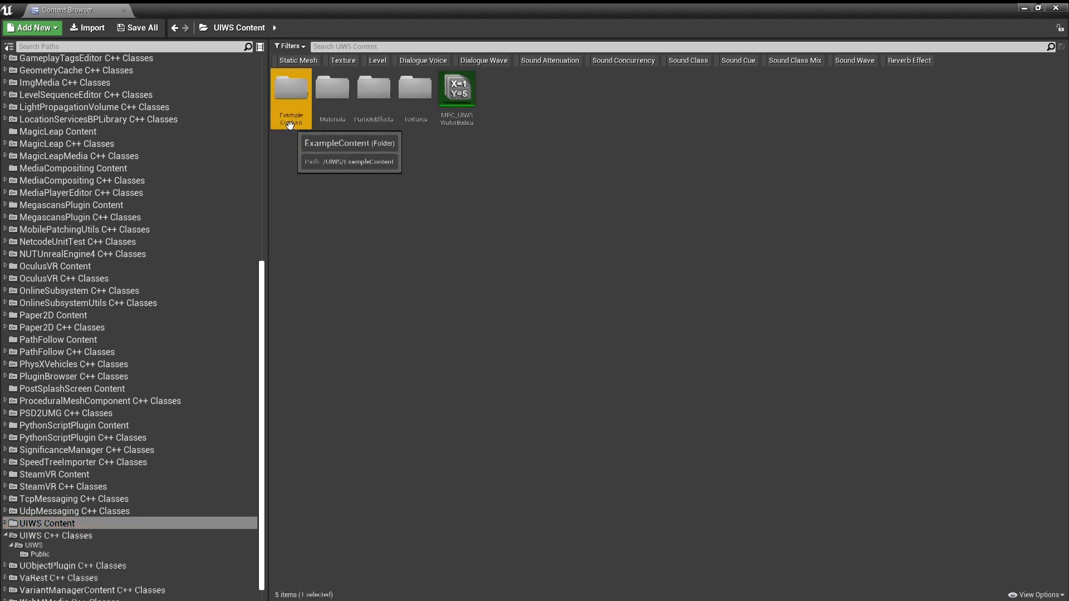
pyautogui.doubleClick(298, 123)
pyautogui.doubleClick(327, 107)
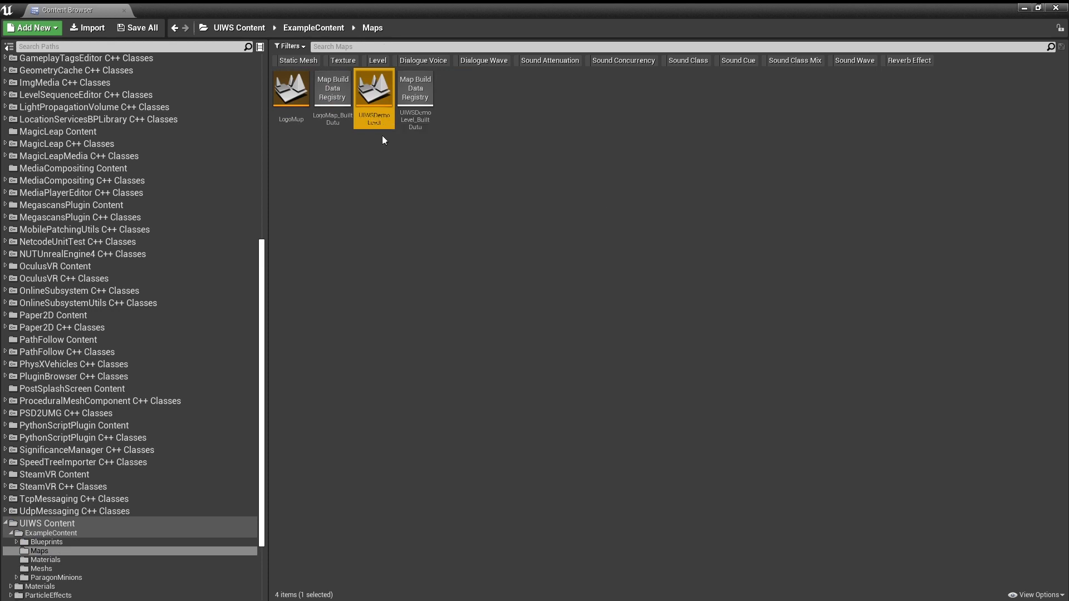
pyautogui.doubleClick(383, 111)
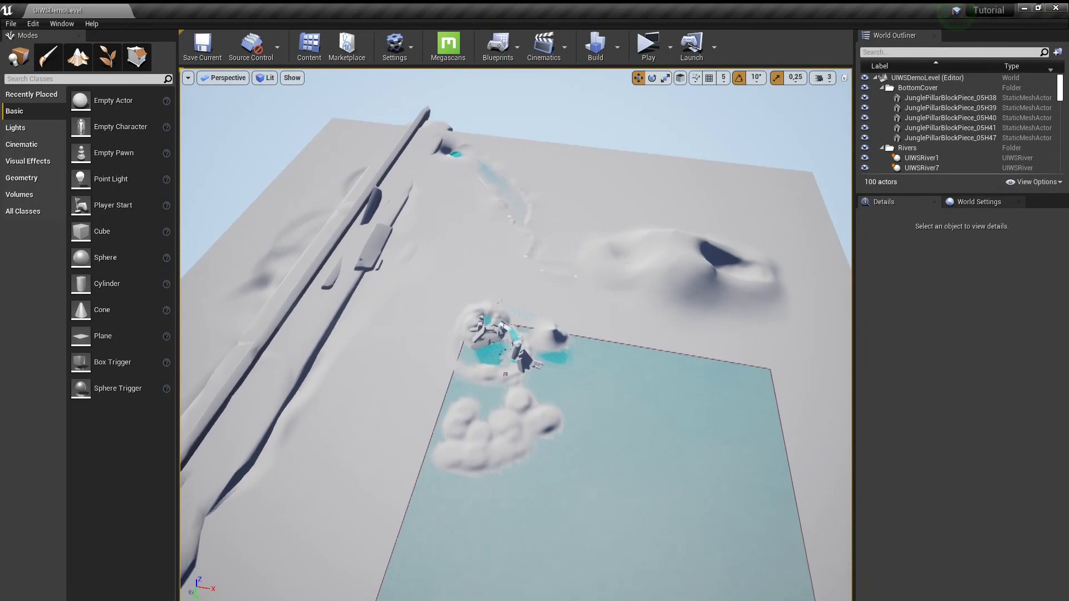
# Step: Filter classes by 'UIWS', then select and frame UIWSCustomBody3, the UIWS-letter-shaped water
pyautogui.click(604, 331)
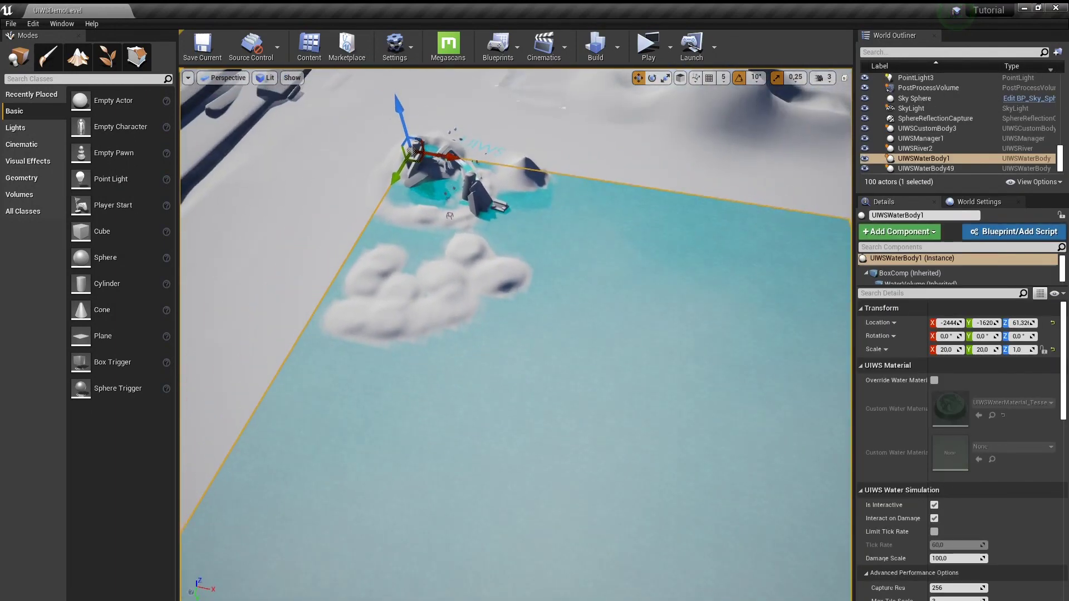
pyautogui.write('UIWS')
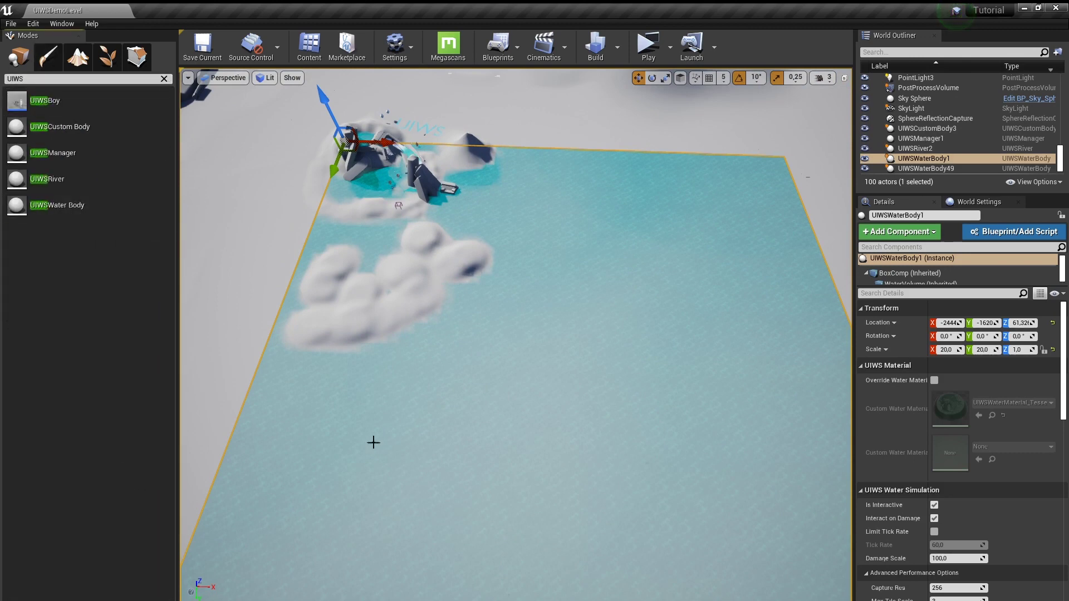
pyautogui.moveTo(530, 356)
pyautogui.mouseDown(button='right')
pyautogui.moveTo(529, 234)
pyautogui.moveTo(516, 356)
pyautogui.mouseUp(button='right')
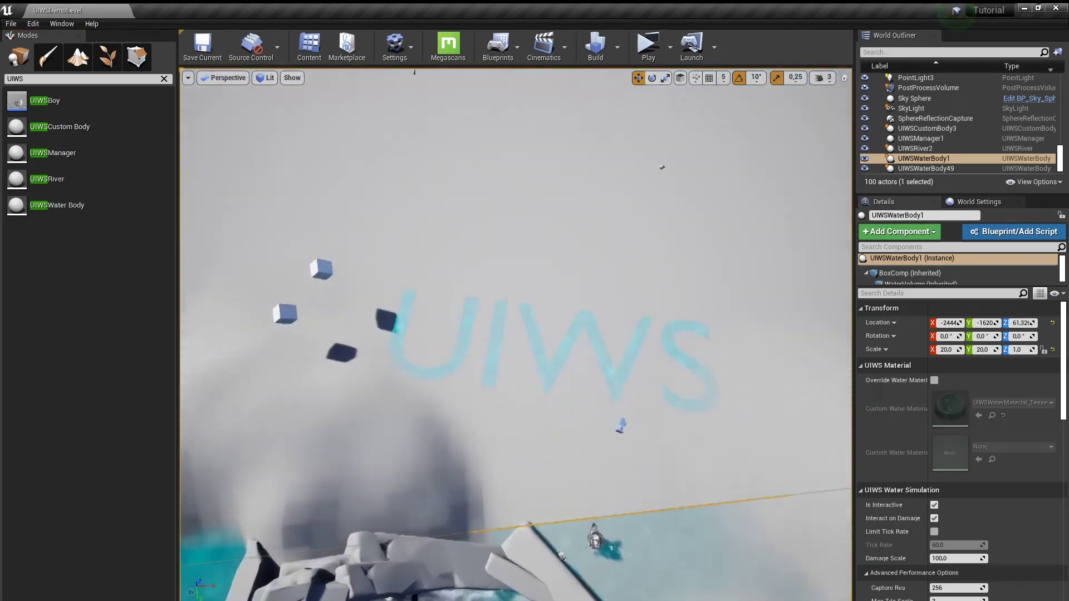
pyautogui.click(479, 365)
pyautogui.press('f')
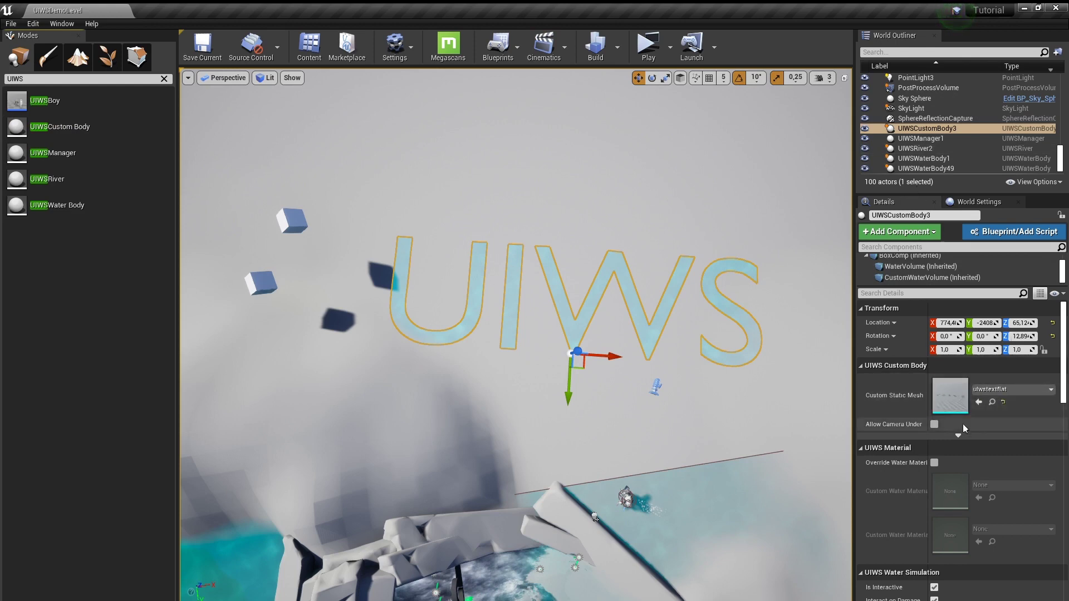
# Step: Fly from the UIWS letters to the rocky river and select UIWSRiver2 to view its SimpleRiverMat_Inst material
pyautogui.moveTo(363, 373); pyautogui.dragTo(348, 336, button='right')
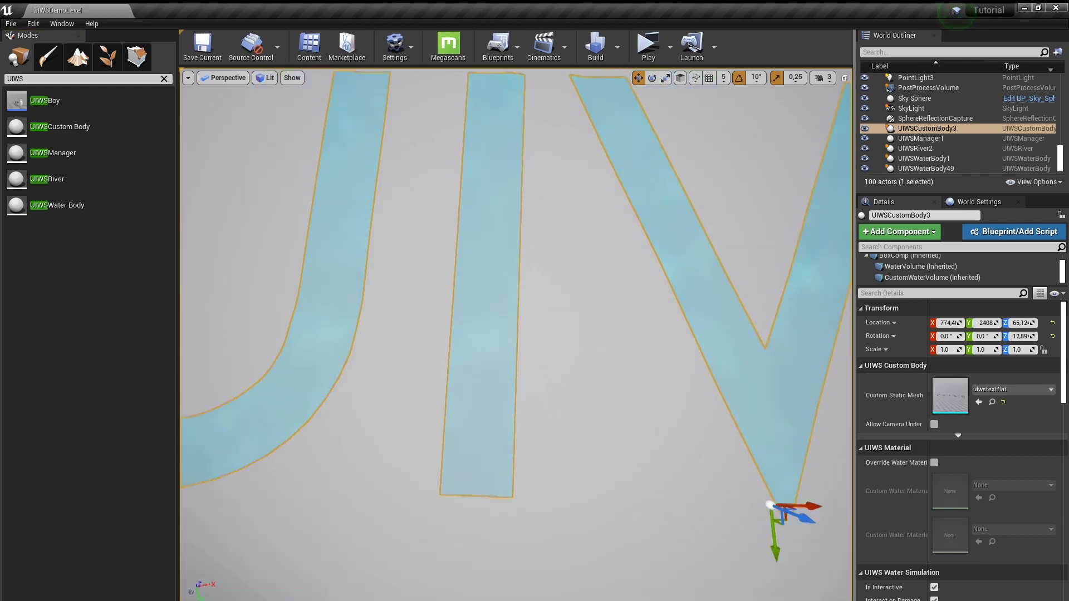
pyautogui.moveTo(753, 428); pyautogui.dragTo(791, 429, button='right')
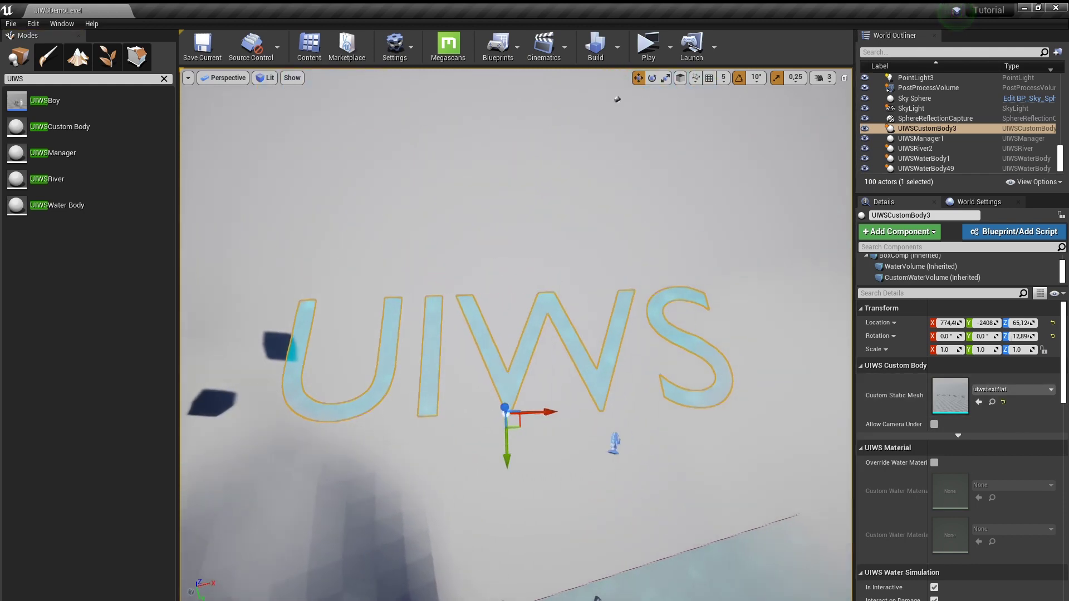
pyautogui.scroll(-3, 515, 334)
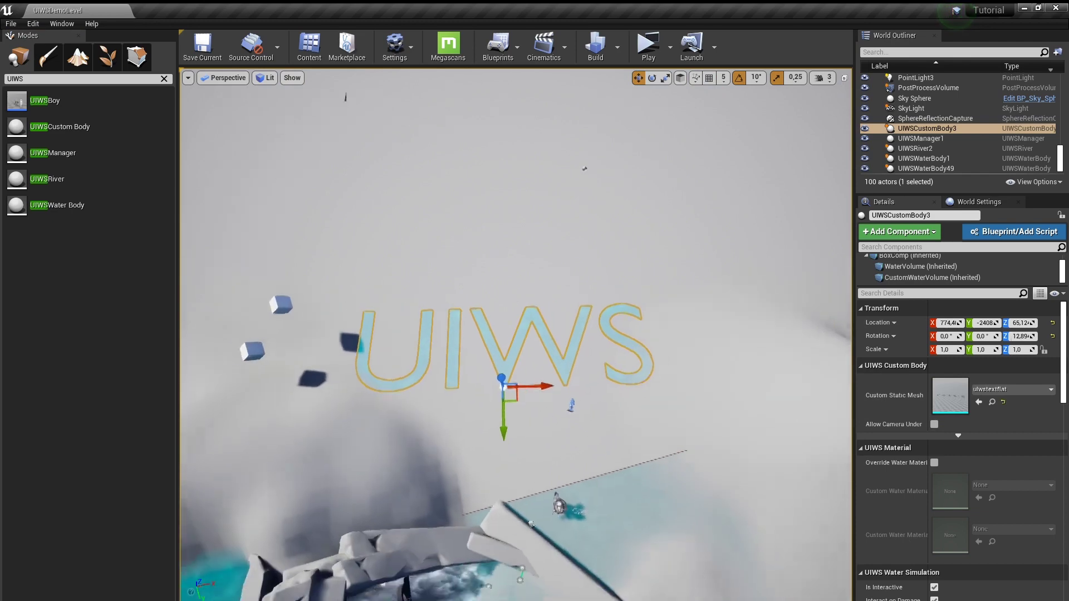
pyautogui.scroll(-2, 515, 334)
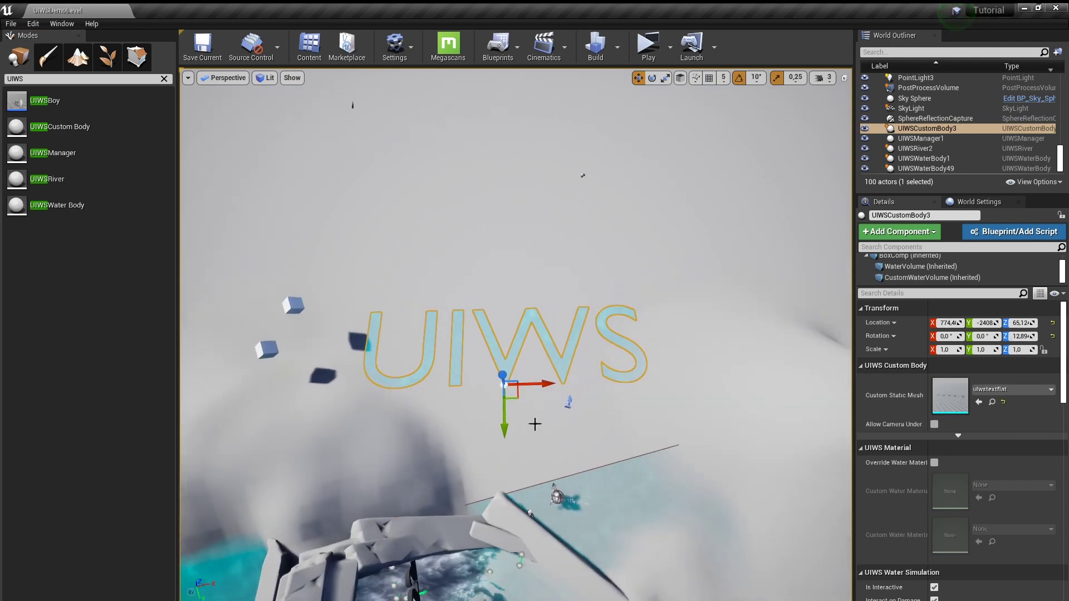
pyautogui.moveTo(535, 425)
pyautogui.mouseDown(button='right')
pyautogui.moveTo(524, 502)
pyautogui.moveTo(523, 362)
pyautogui.mouseUp(button='right')
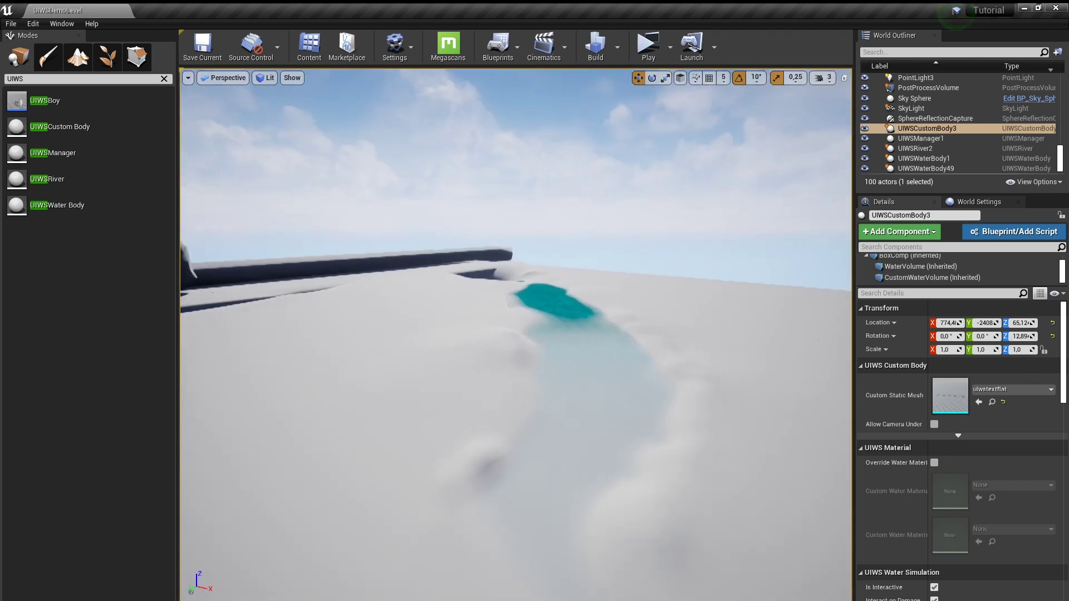
pyautogui.moveTo(524, 362); pyautogui.dragTo(502, 378, button='right')
pyautogui.click(503, 378)
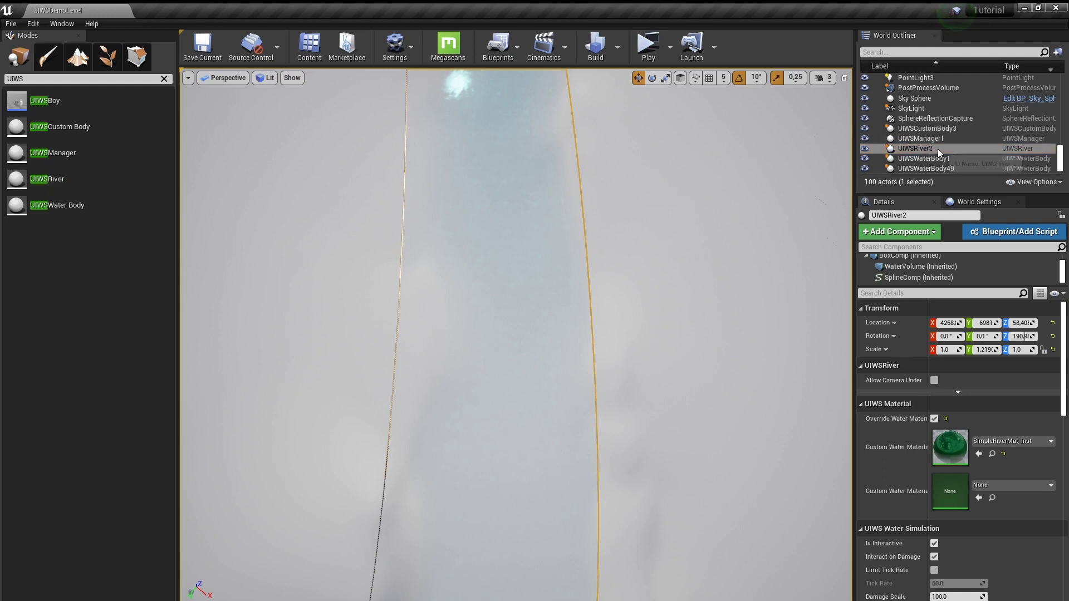
# Step: Frame the river, fly over to the waterfall, and select UIWSRiver7 flowing over it
pyautogui.press('f')
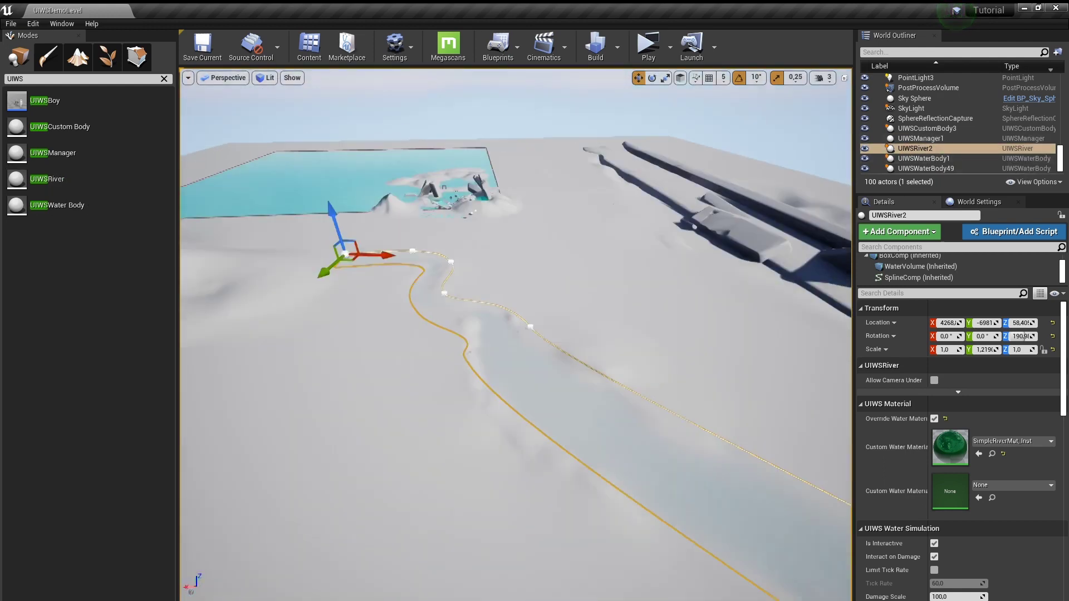
pyautogui.moveTo(516, 334)
pyautogui.mouseDown(button='right')
pyautogui.moveTo(501, 356)
pyautogui.moveTo(490, 334)
pyautogui.mouseUp(button='right')
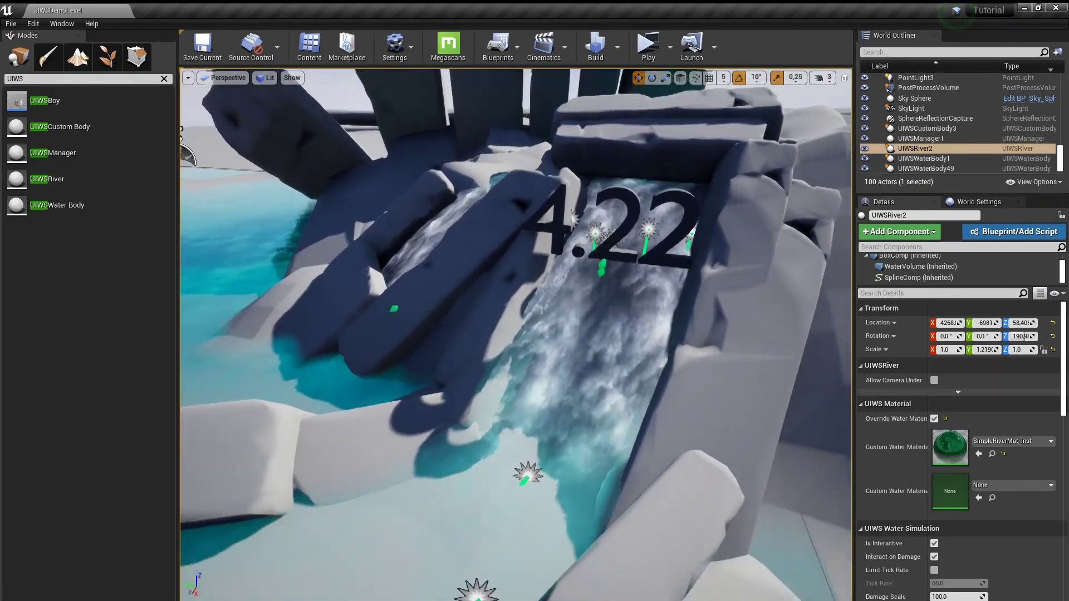
pyautogui.moveTo(558, 297); pyautogui.dragTo(558, 296, button='right')
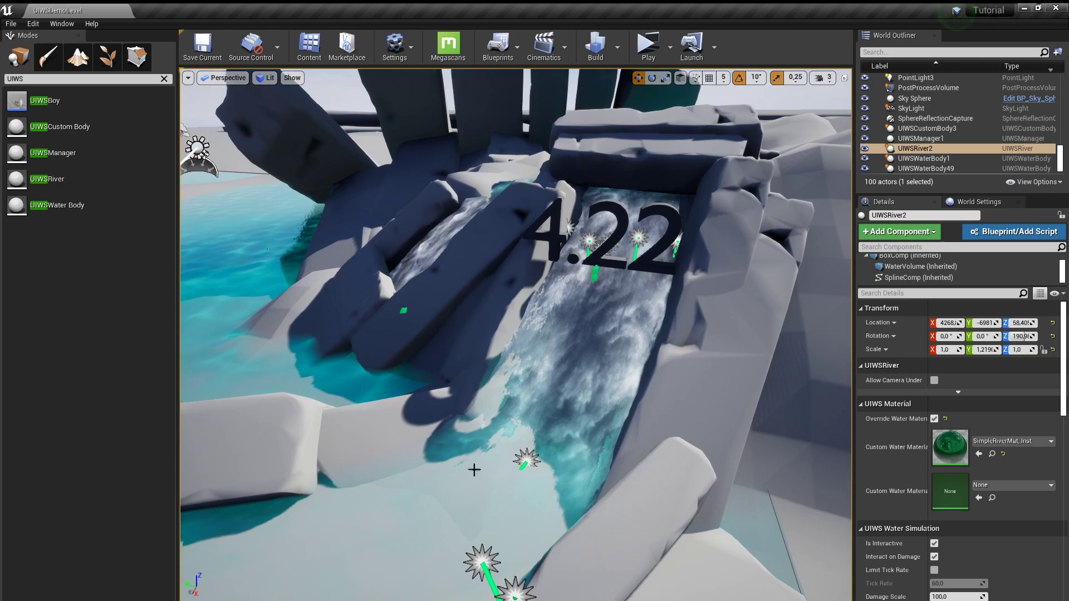
pyautogui.moveTo(557, 297); pyautogui.dragTo(557, 296, button='right')
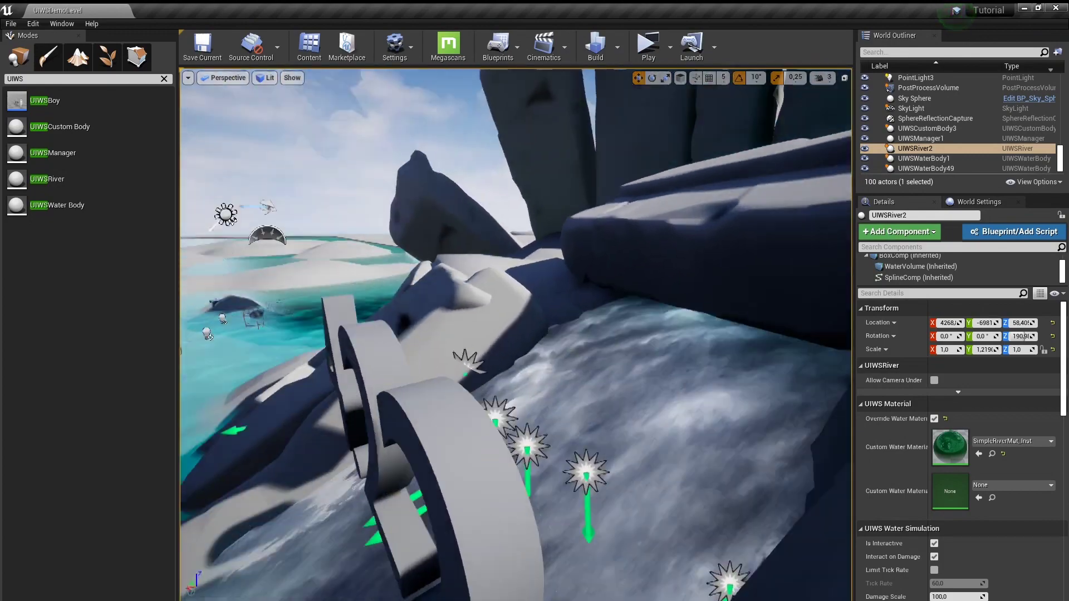
pyautogui.moveTo(567, 416); pyautogui.dragTo(567, 416, button='right')
pyautogui.click(563, 369)
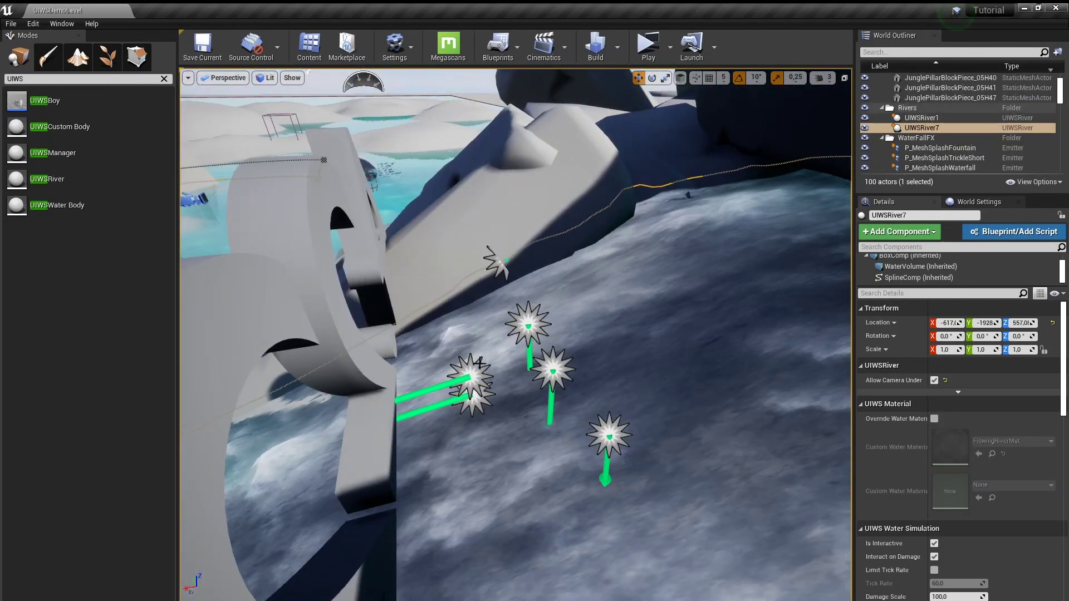
# Step: Scroll Details to UIWSRiver7's water simulation: 256 capture, 512 simulation resolution
pyautogui.moveTo(488, 378); pyautogui.dragTo(428, 493, button='right')
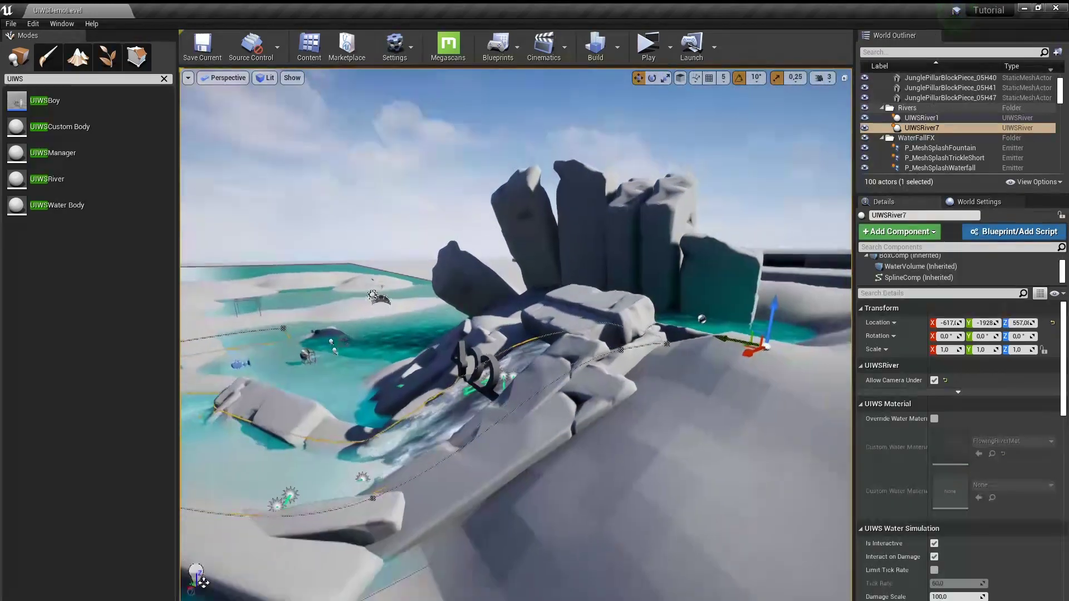
pyautogui.moveTo(488, 378)
pyautogui.mouseDown(button='right')
pyautogui.moveTo(479, 389)
pyautogui.moveTo(325, 238)
pyautogui.moveTo(503, 239)
pyautogui.mouseUp(button='right')
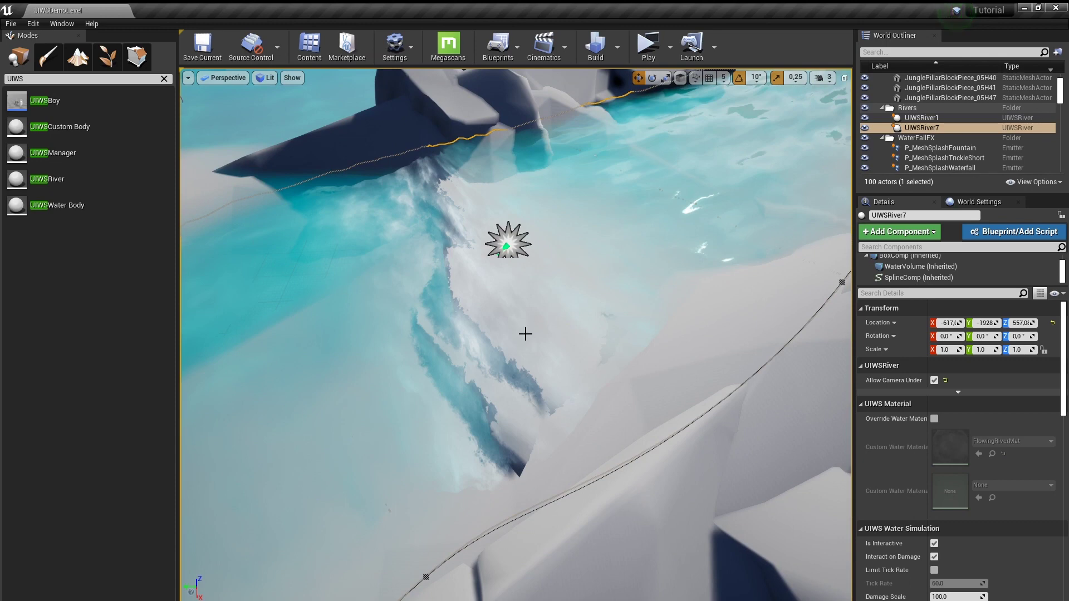
pyautogui.scroll(-4, 907, 424)
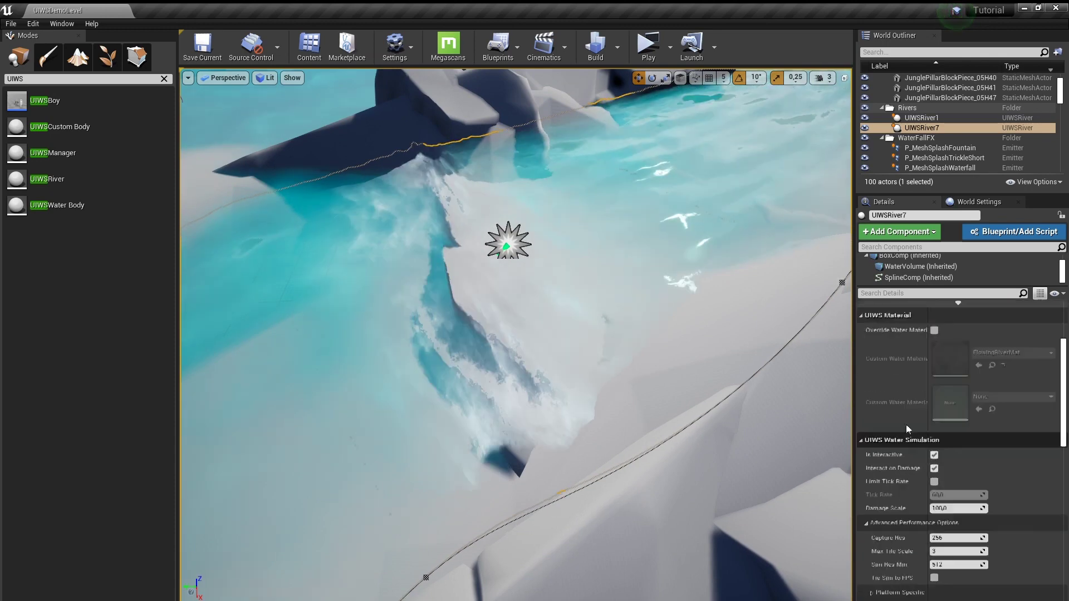
pyautogui.scroll(-4, 958, 363)
pyautogui.scroll(5, 958, 363)
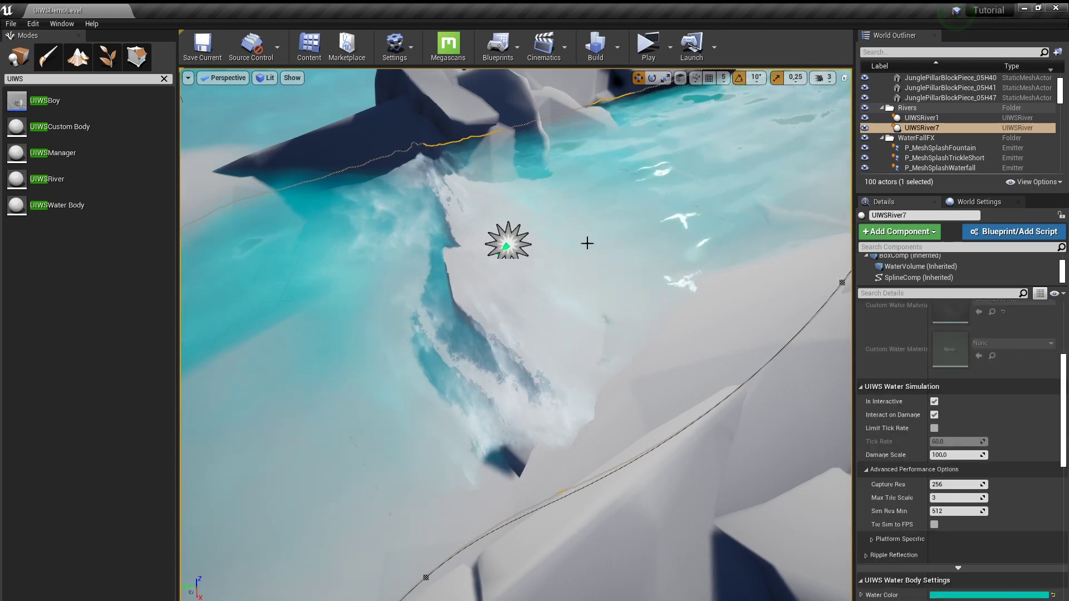
pyautogui.moveTo(585, 241); pyautogui.dragTo(513, 260, button='right')
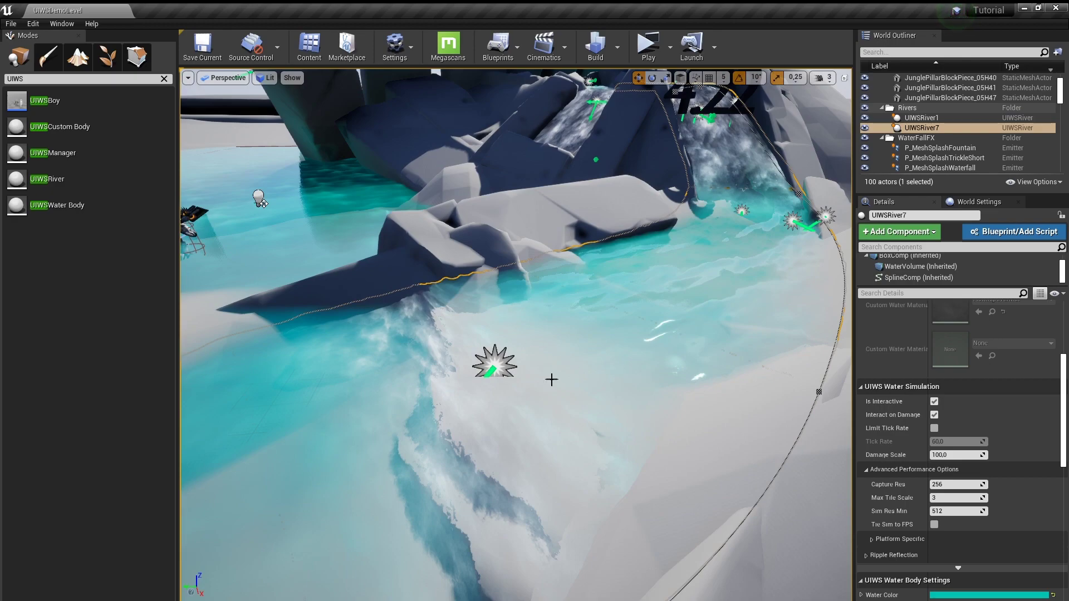
pyautogui.scroll(2, 923, 387)
# Step: Turn on Realtime in the viewport options to animate the water
pyautogui.moveTo(413, 231); pyautogui.dragTo(390, 240, button='right')
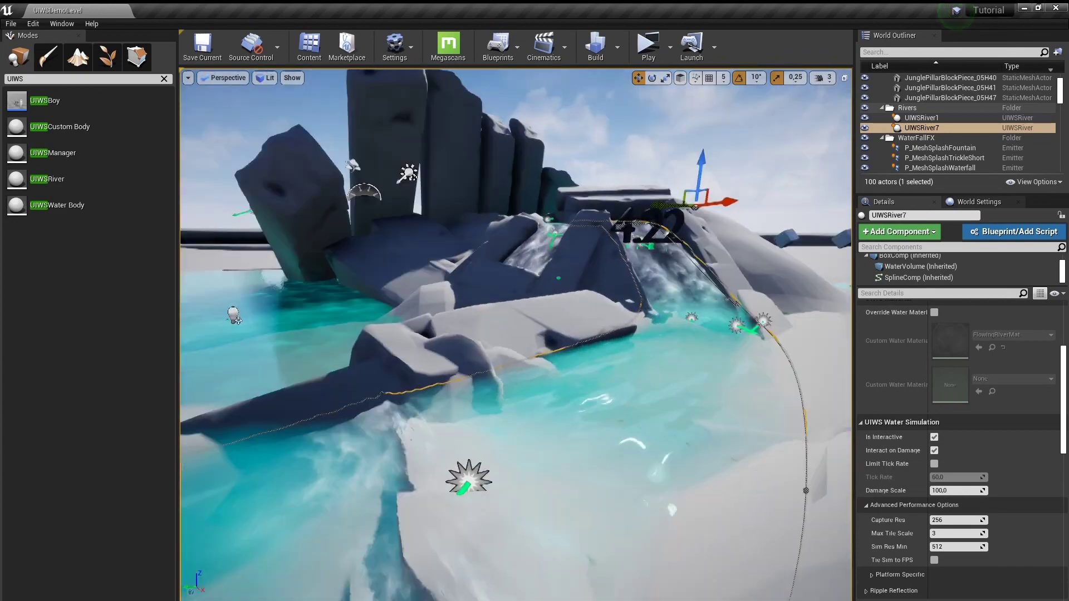
pyautogui.moveTo(389, 239); pyautogui.dragTo(206, 88, button='right')
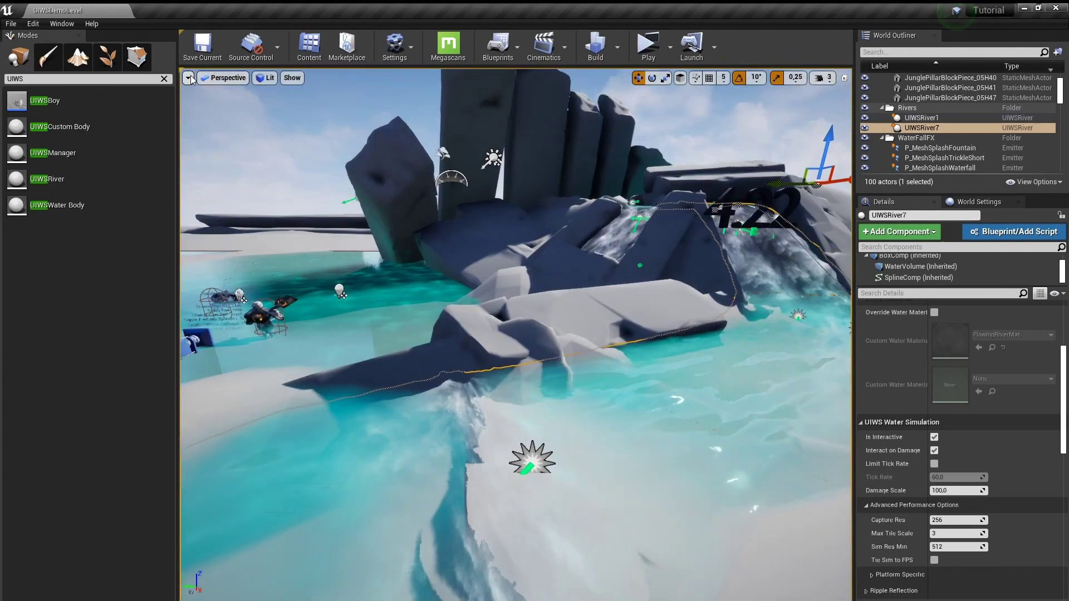
pyautogui.click(200, 82)
pyautogui.click(187, 77)
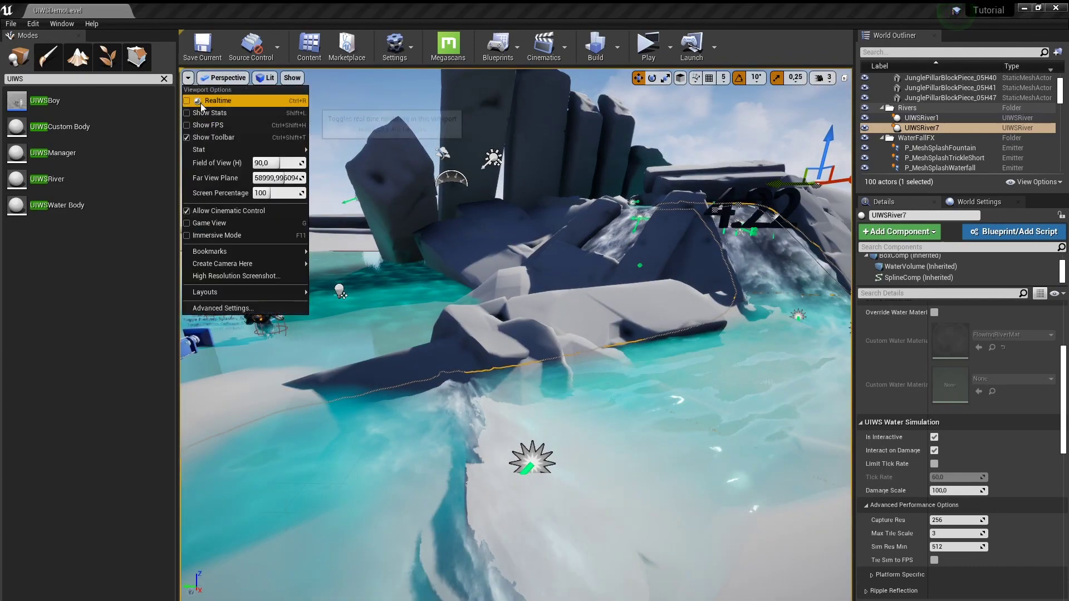
pyautogui.click(200, 101)
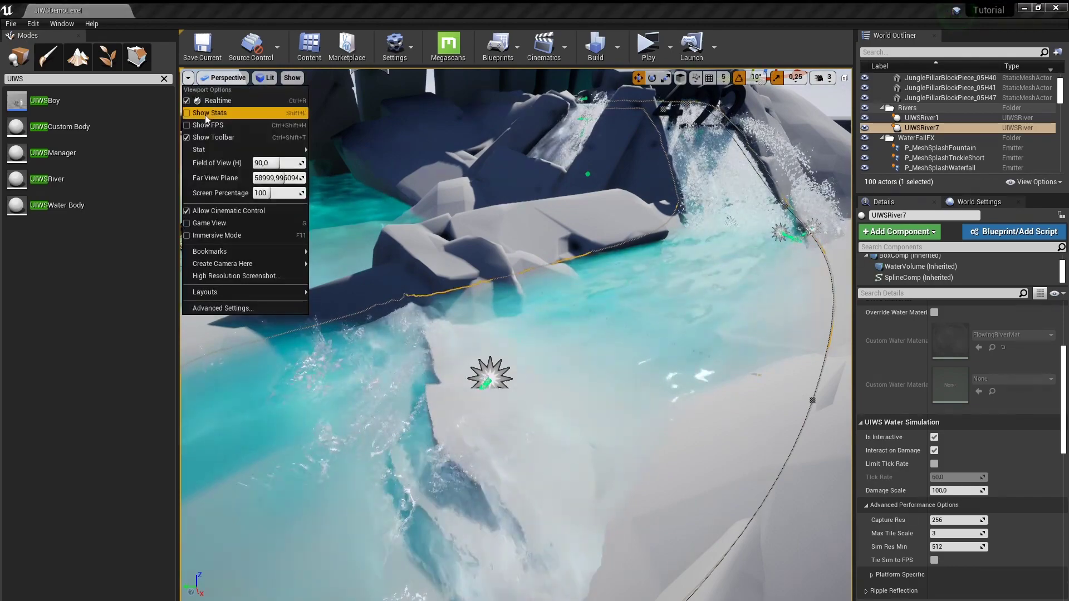
# Step: Orbit around the waterfall and river channel to watch UIWSRiver7 splashing
pyautogui.moveTo(558, 277); pyautogui.dragTo(662, 322)
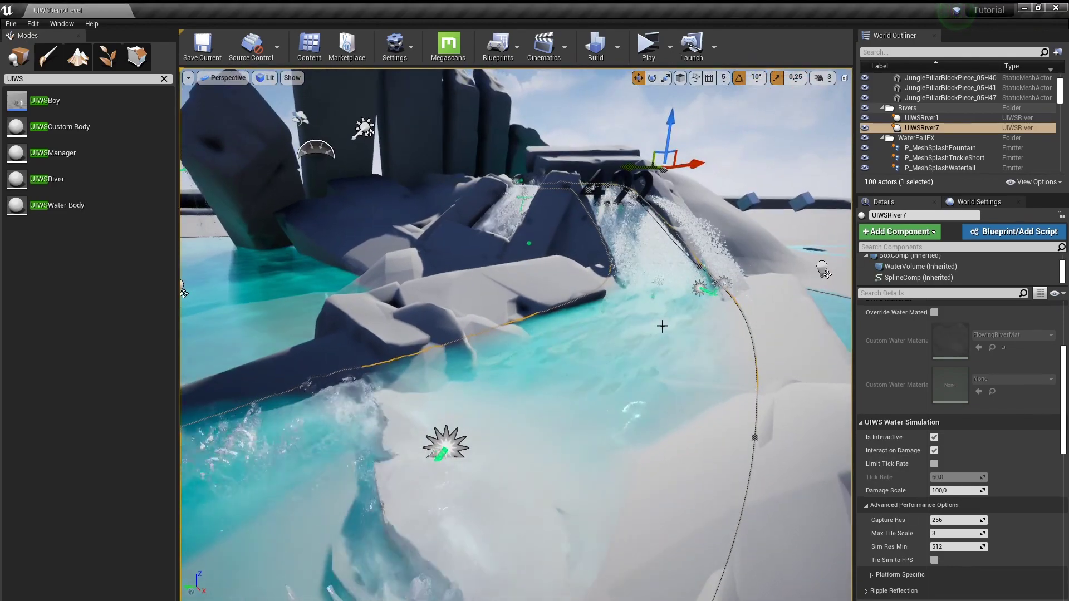
pyautogui.moveTo(491, 429); pyautogui.dragTo(491, 428)
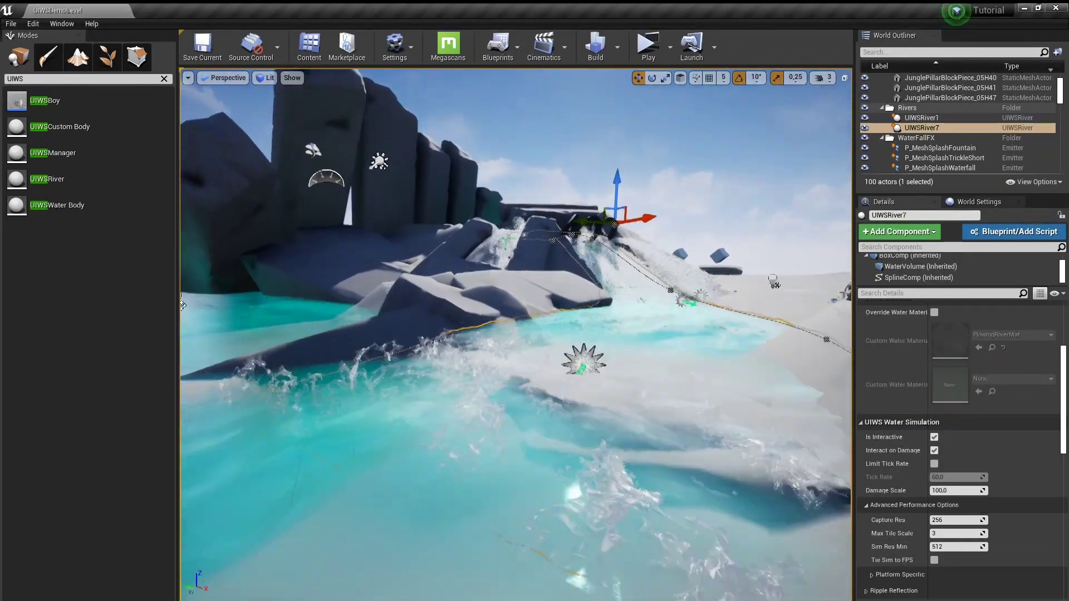
pyautogui.moveTo(491, 429); pyautogui.dragTo(491, 429)
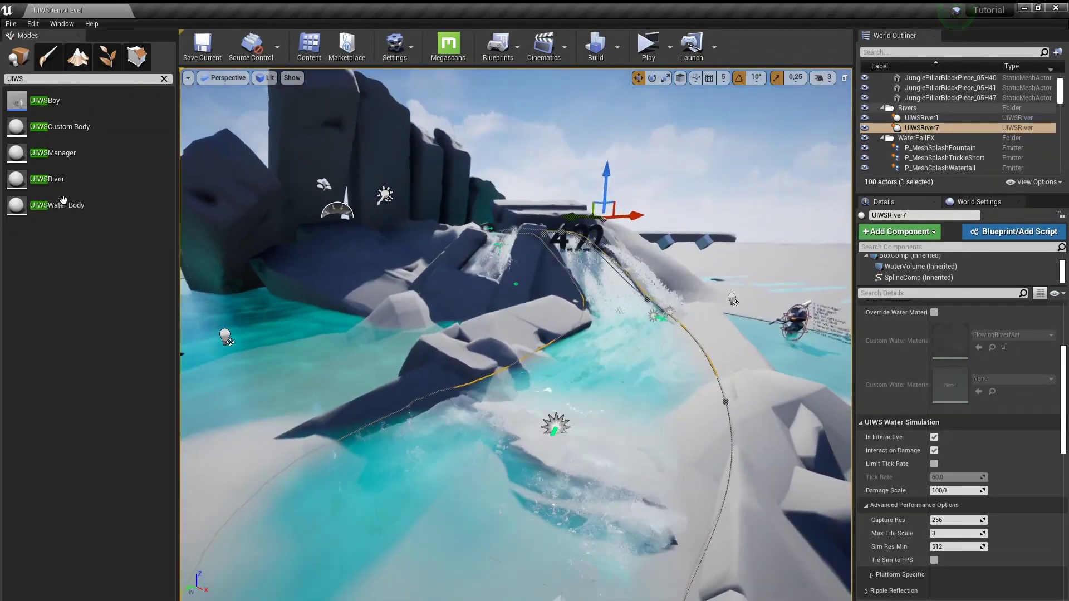
pyautogui.click(187, 79)
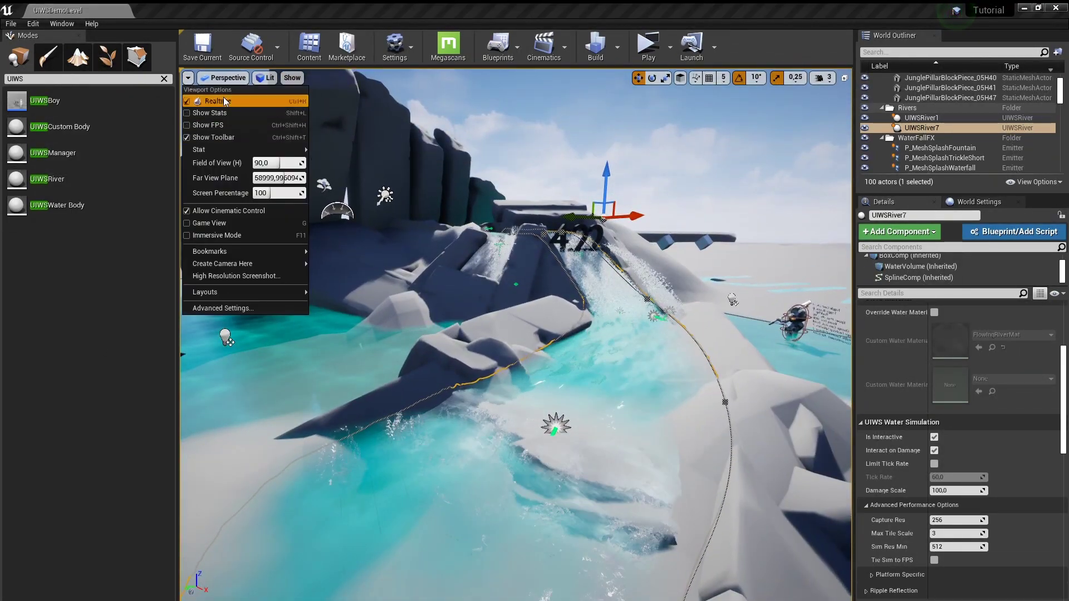
pyautogui.moveTo(234, 346); pyautogui.dragTo(233, 345)
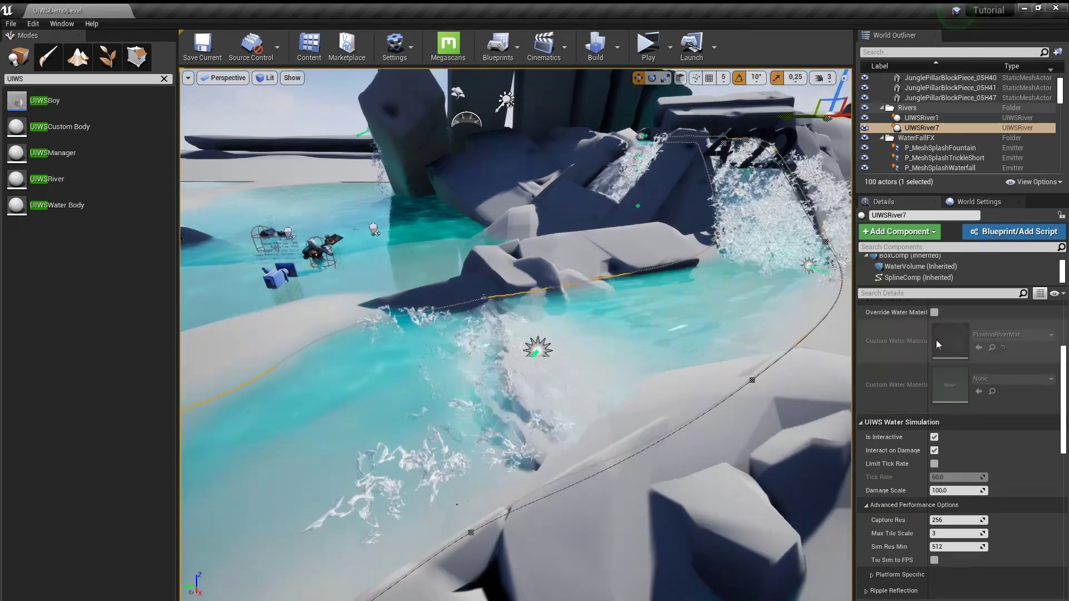
# Step: Change UIWSRiver7's Water Color from teal to a pinkish red so the river turns pink
pyautogui.scroll(-3, 970, 352)
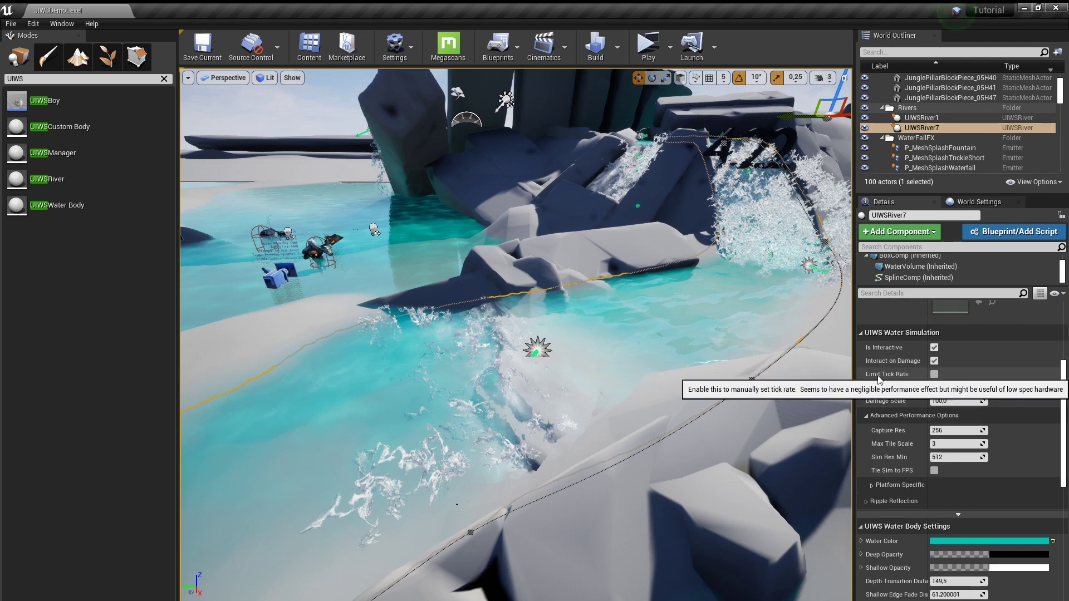
pyautogui.scroll(-2, 986, 348)
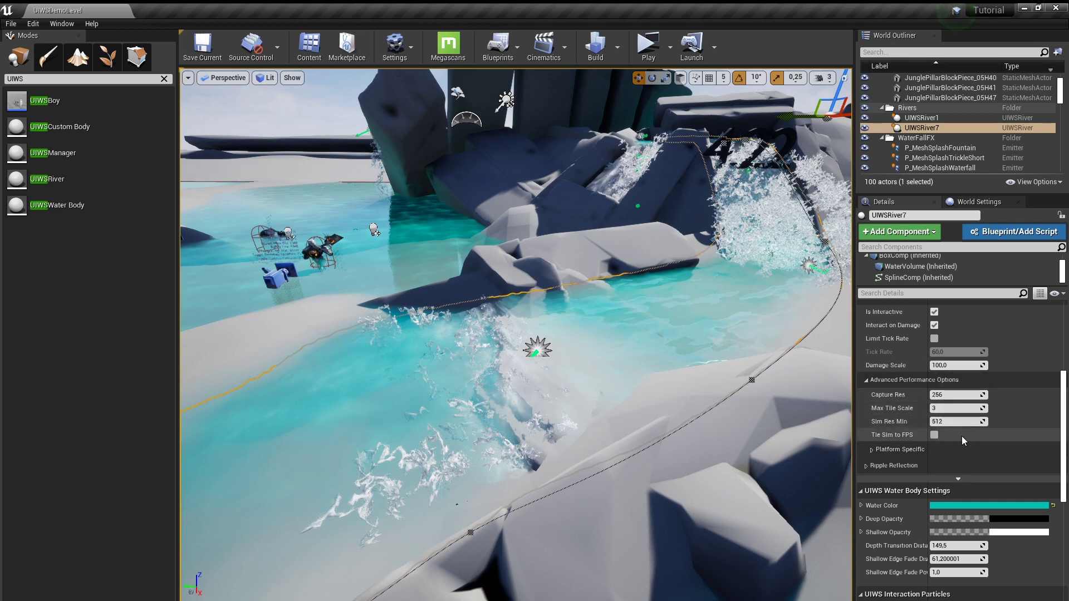
pyautogui.scroll(-3, 967, 428)
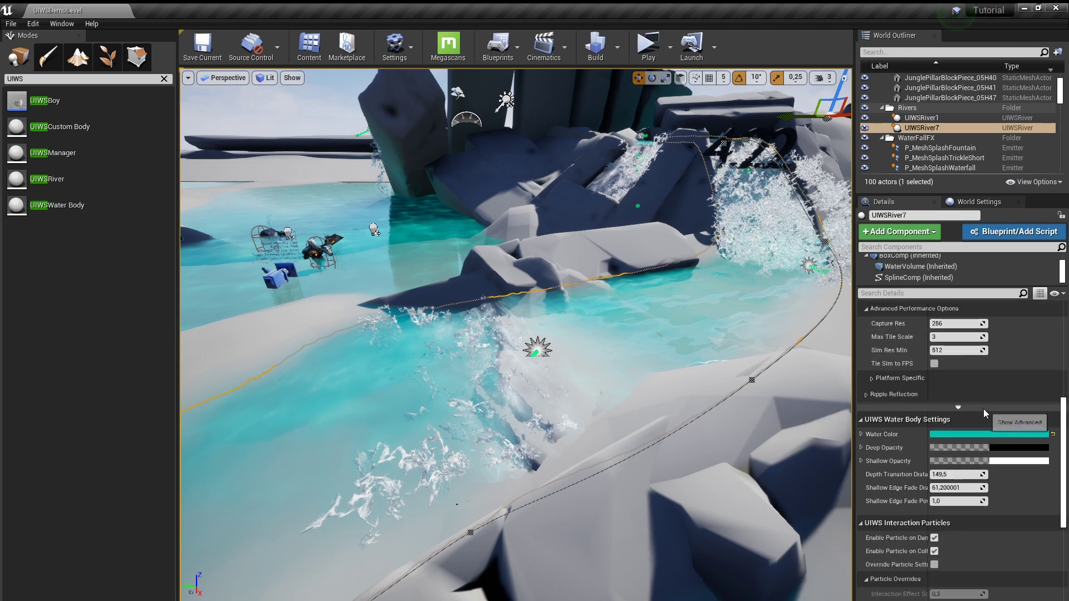
pyautogui.scroll(-3, 984, 409)
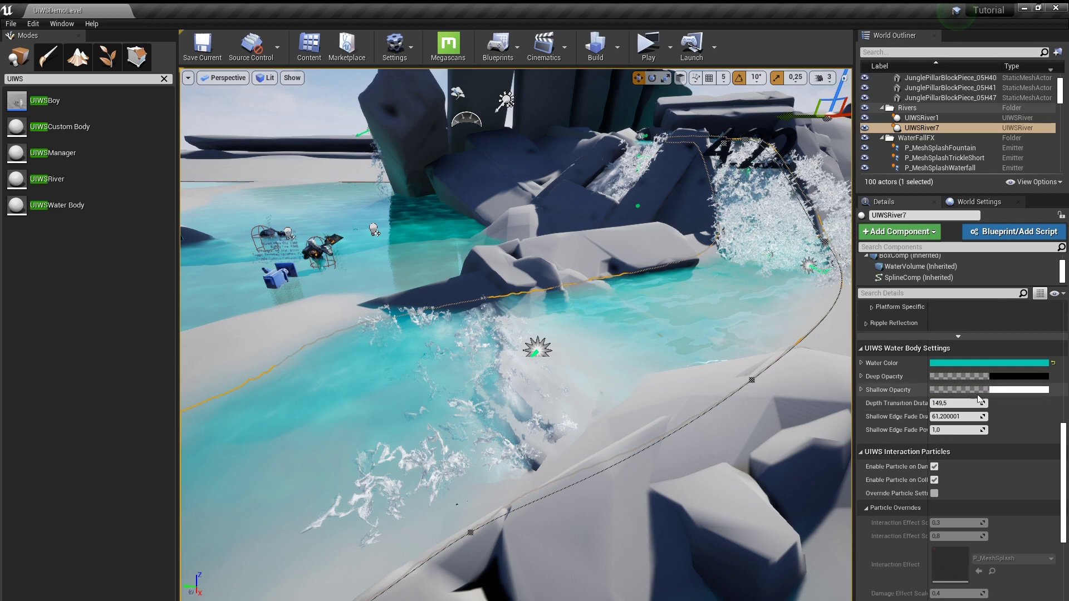
pyautogui.click(933, 365)
pyautogui.click(726, 357)
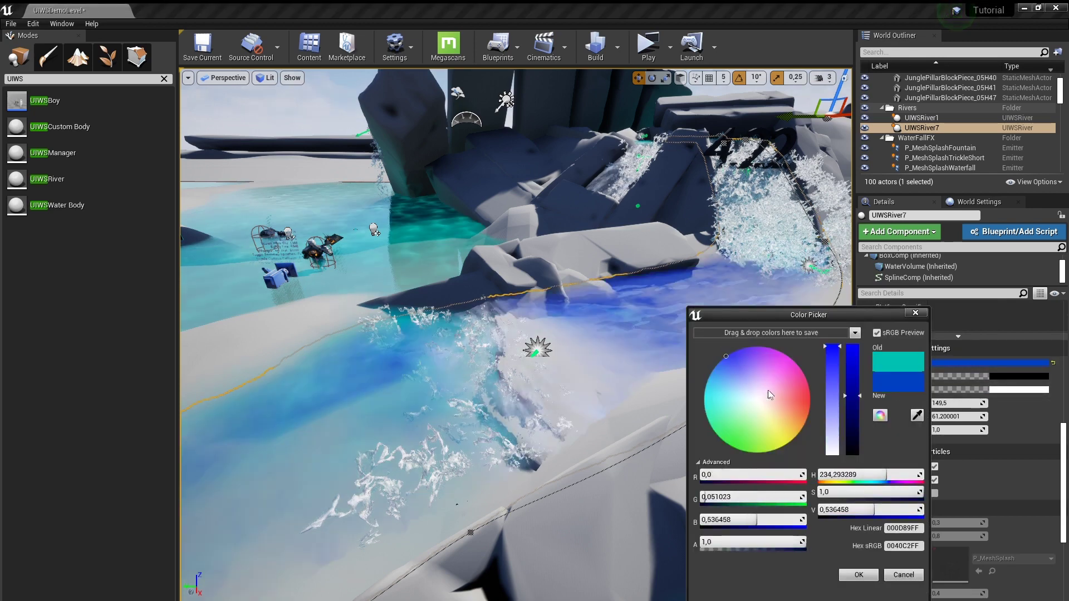
pyautogui.click(809, 395)
pyautogui.click(858, 575)
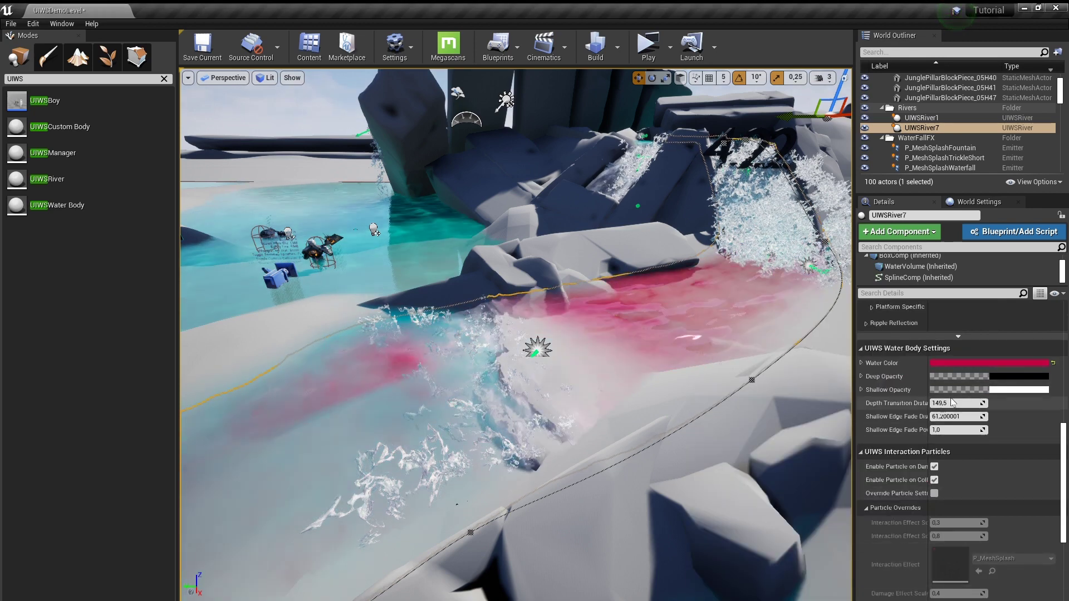
pyautogui.moveTo(605, 356); pyautogui.dragTo(604, 356, button='right')
pyautogui.click(604, 356)
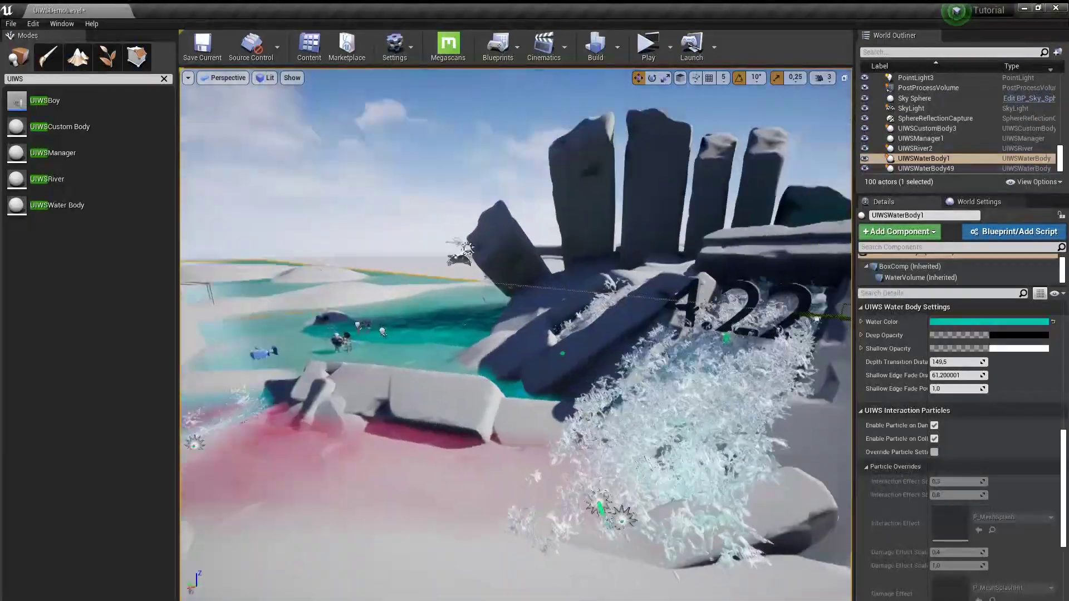
pyautogui.moveTo(537, 444); pyautogui.dragTo(537, 444, button='right')
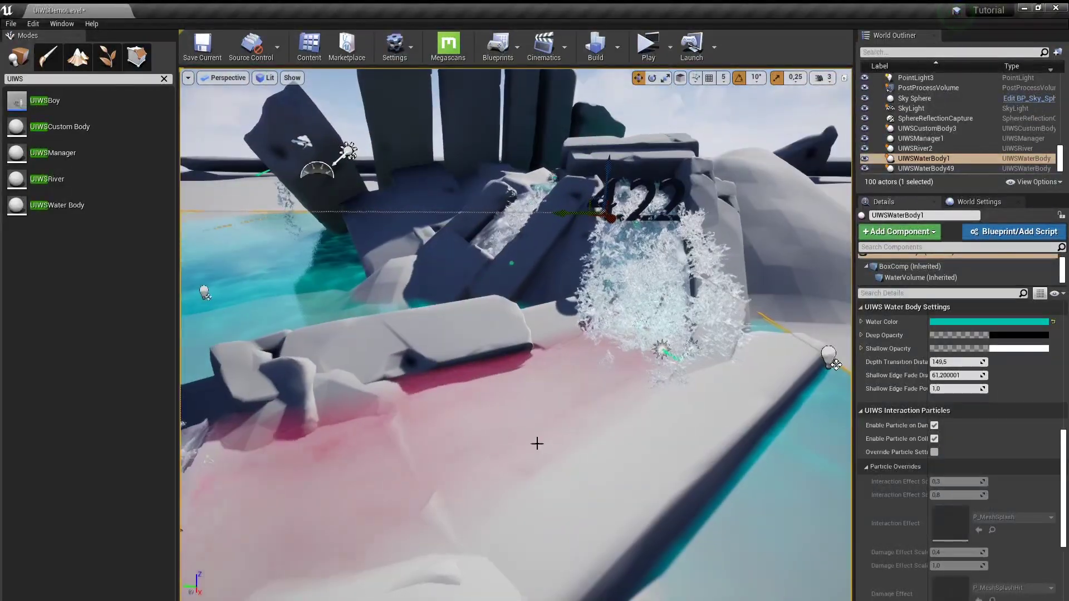
pyautogui.moveTo(622, 450); pyautogui.dragTo(622, 450, button='right')
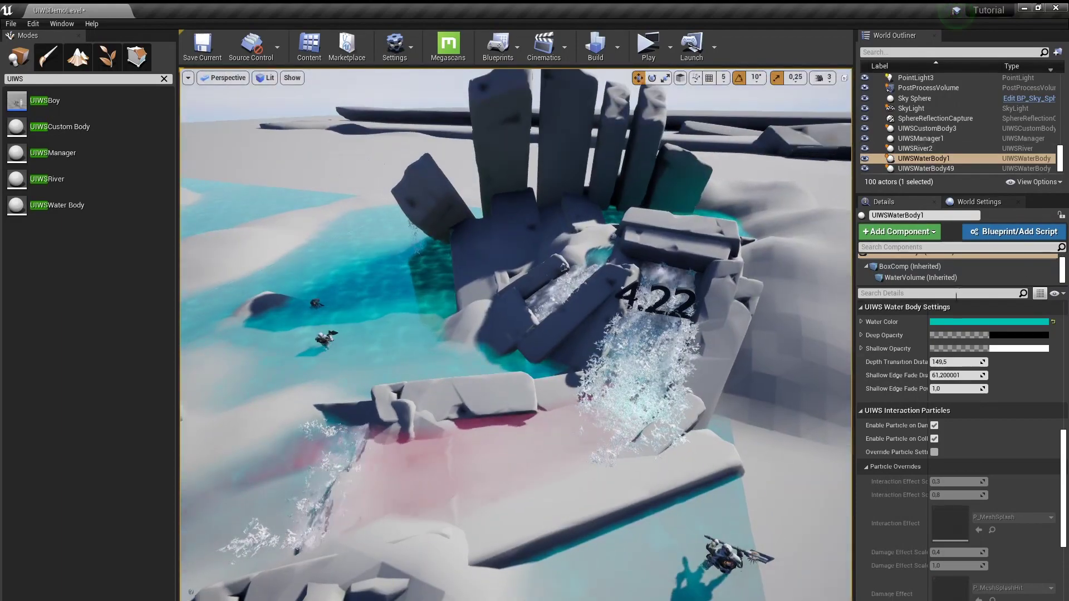
pyautogui.scroll(-2, 949, 372)
pyautogui.scroll(-2, 949, 372)
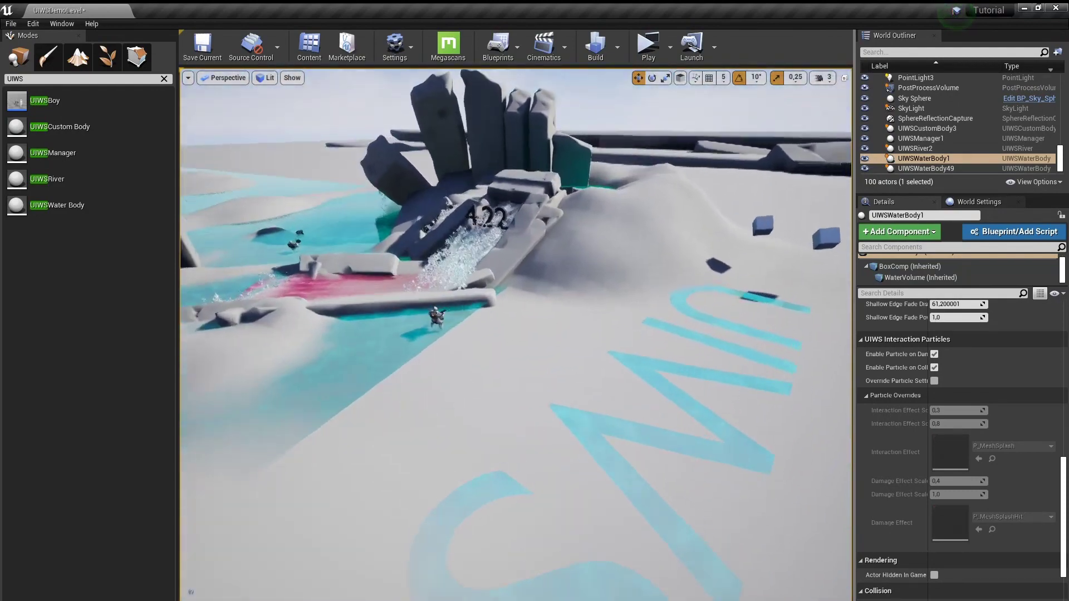
pyautogui.click(496, 408)
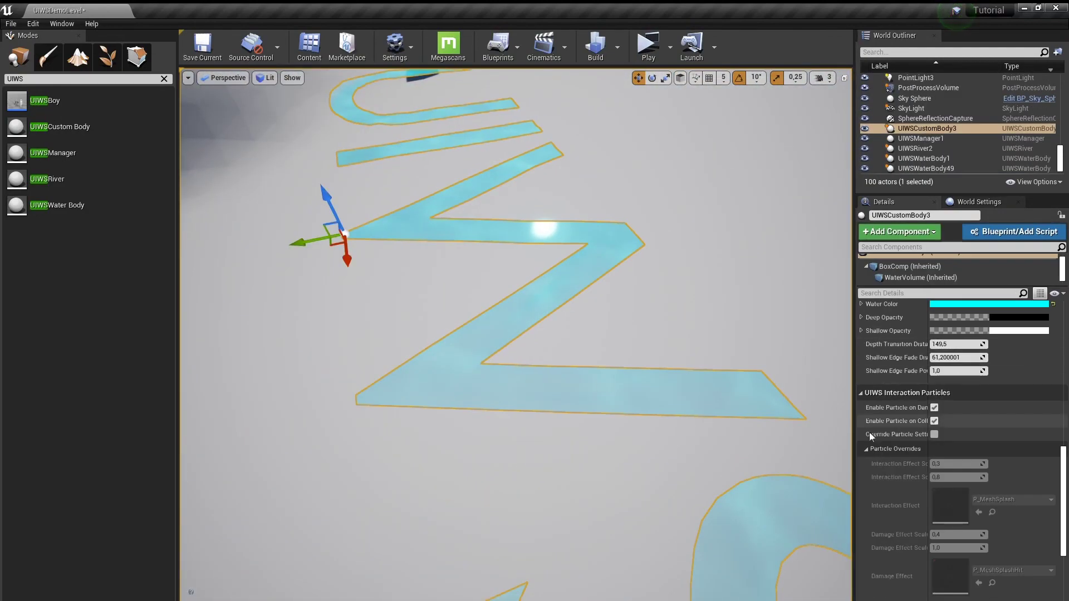
pyautogui.scroll(15, 898, 406)
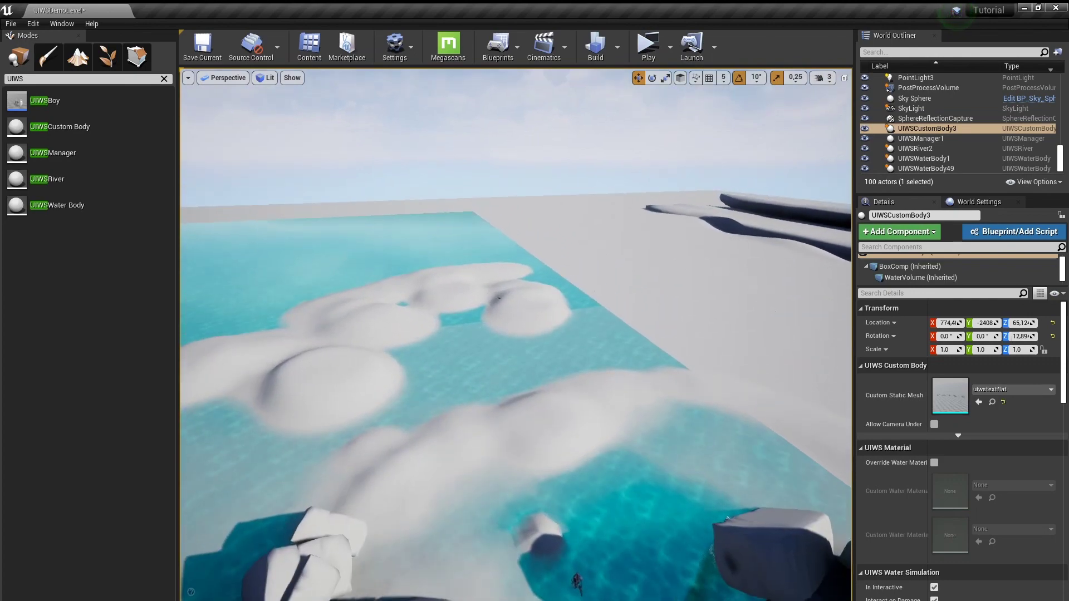
# Step: Select the UIWSWaterBody1 pool and change its Water Color to magenta pink
pyautogui.click(468, 341)
pyautogui.click(711, 334)
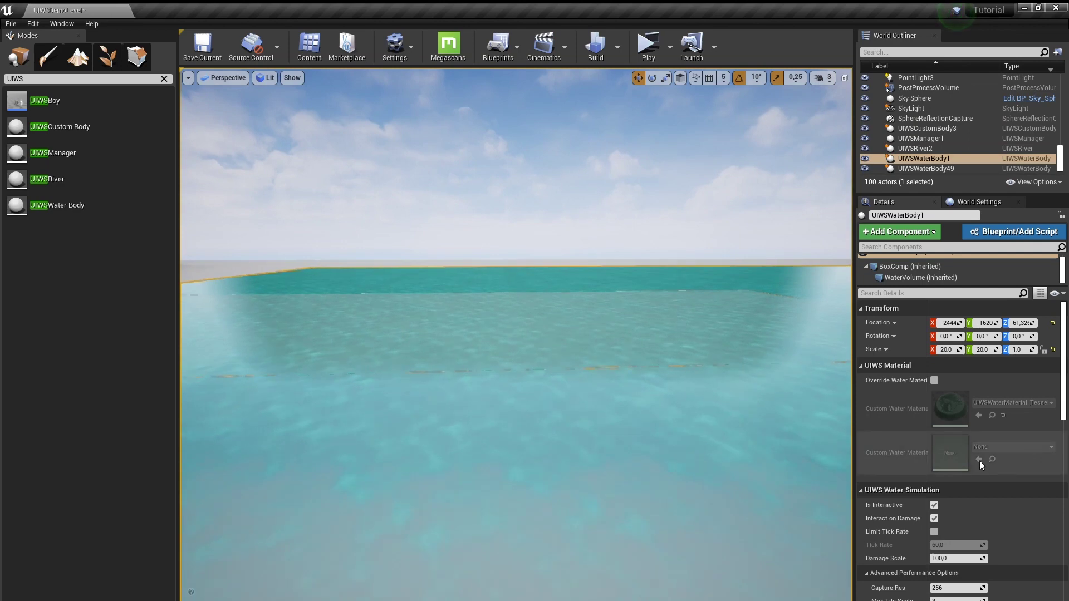
pyautogui.scroll(-3, 969, 459)
pyautogui.scroll(-3, 959, 458)
pyautogui.click(958, 398)
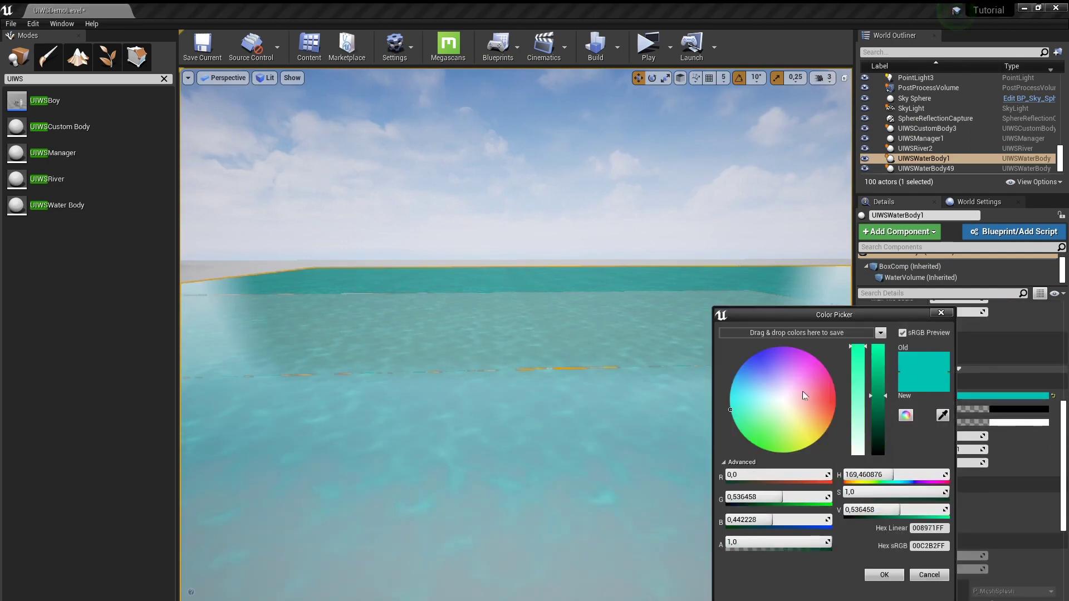
pyautogui.moveTo(803, 391); pyautogui.dragTo(839, 380)
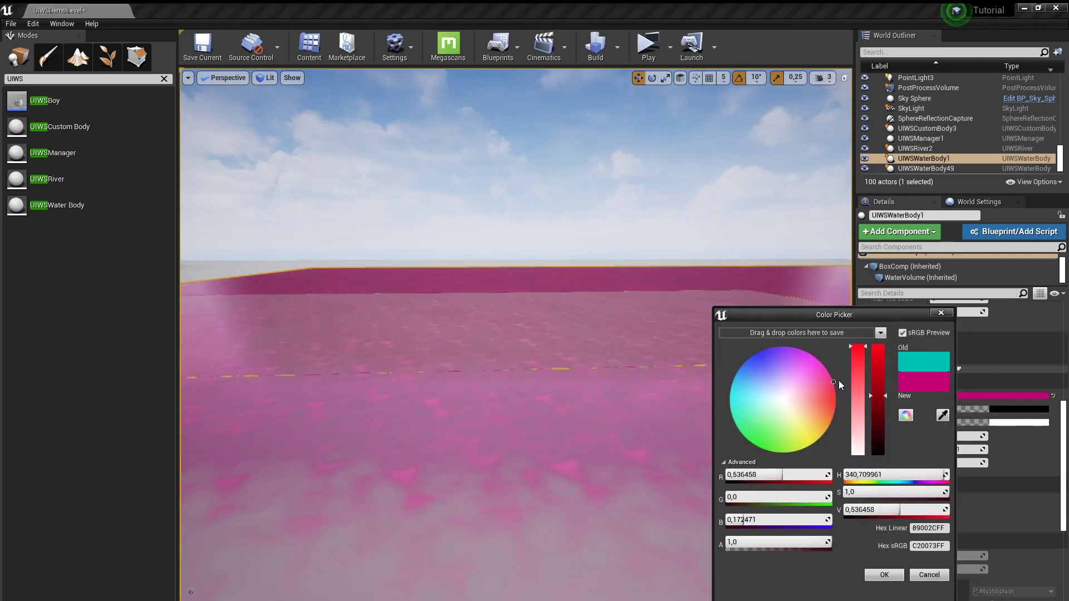
pyautogui.click(890, 574)
pyautogui.click(596, 220)
pyautogui.moveTo(596, 219)
pyautogui.mouseDown(button='right')
pyautogui.moveTo(596, 335)
pyautogui.moveTo(557, 251)
pyautogui.moveTo(557, 345)
pyautogui.moveTo(557, 323)
pyautogui.mouseUp(button='right')
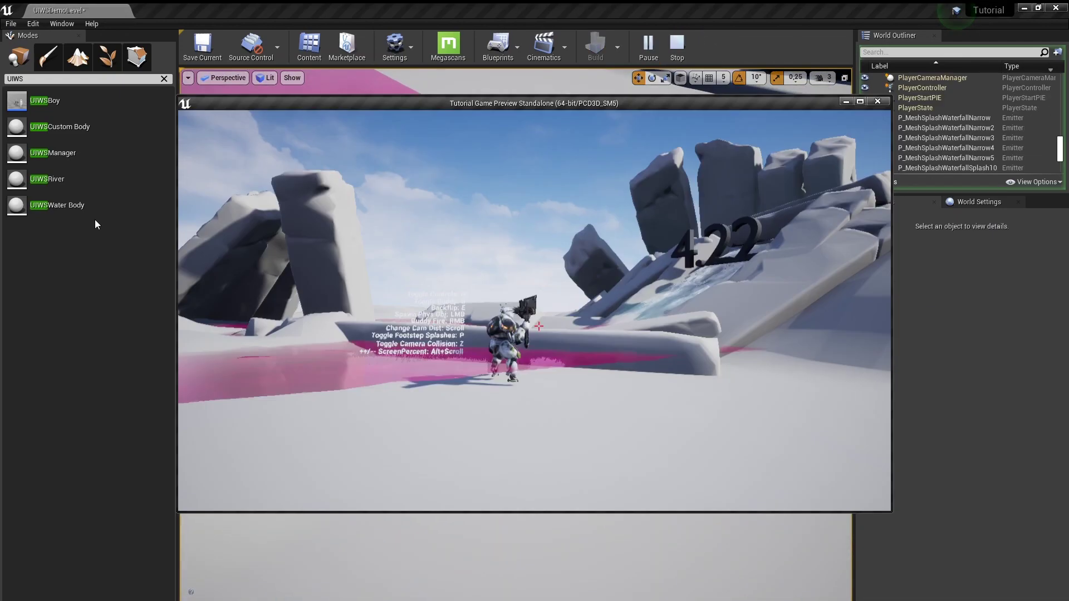
pyautogui.press('w')
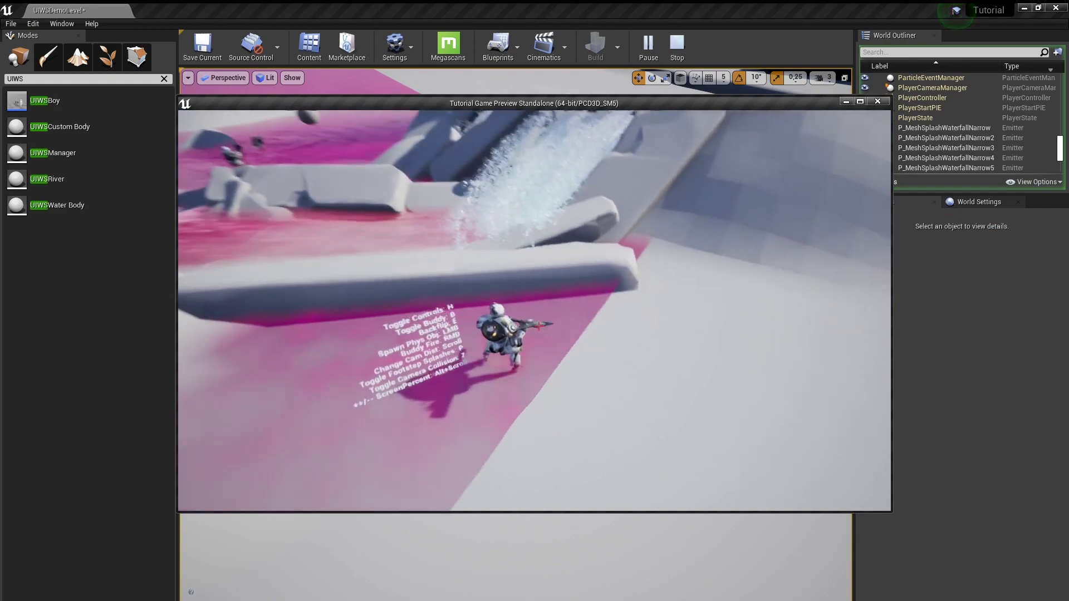
pyautogui.press('w')
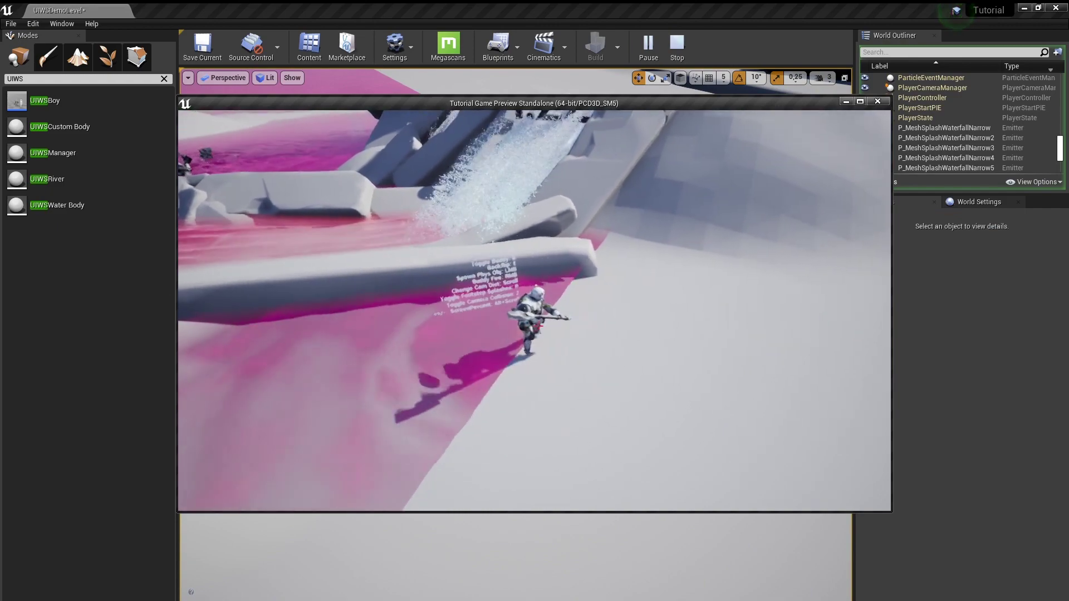
pyautogui.press('w')
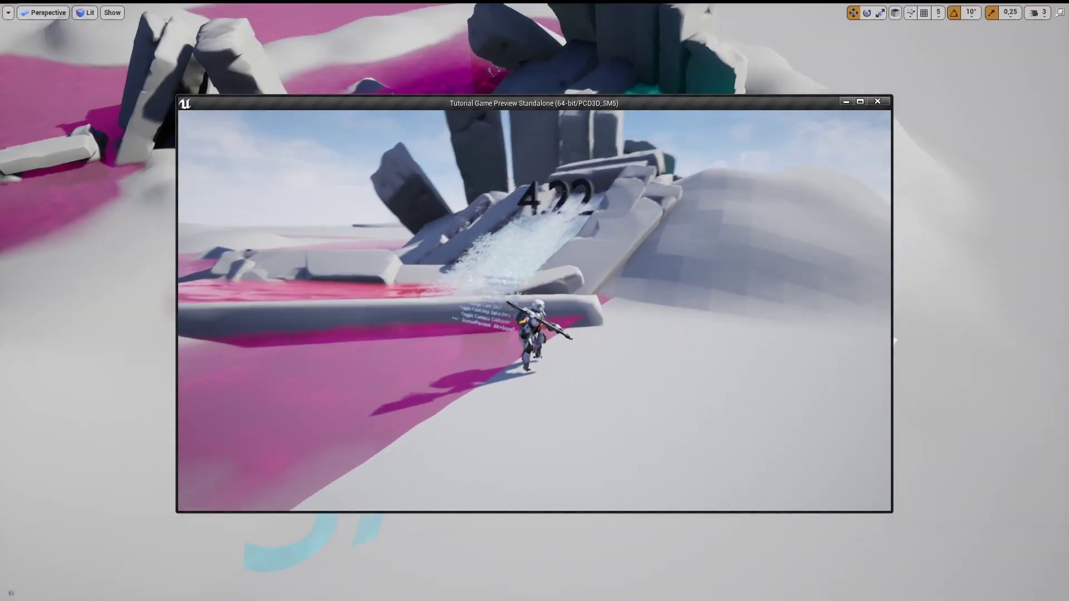
pyautogui.press('w')
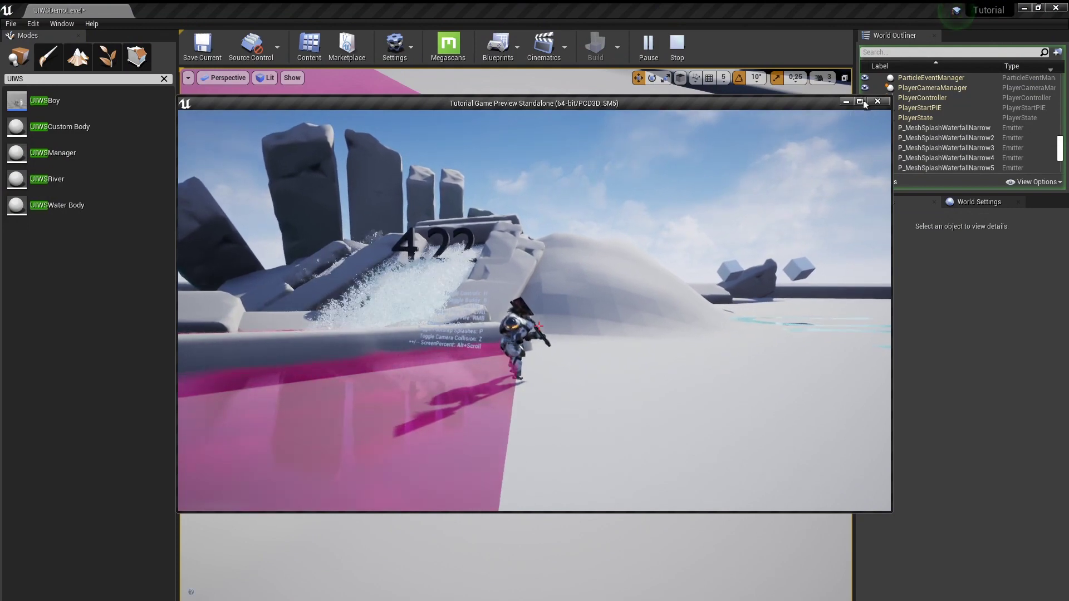
pyautogui.click(859, 101)
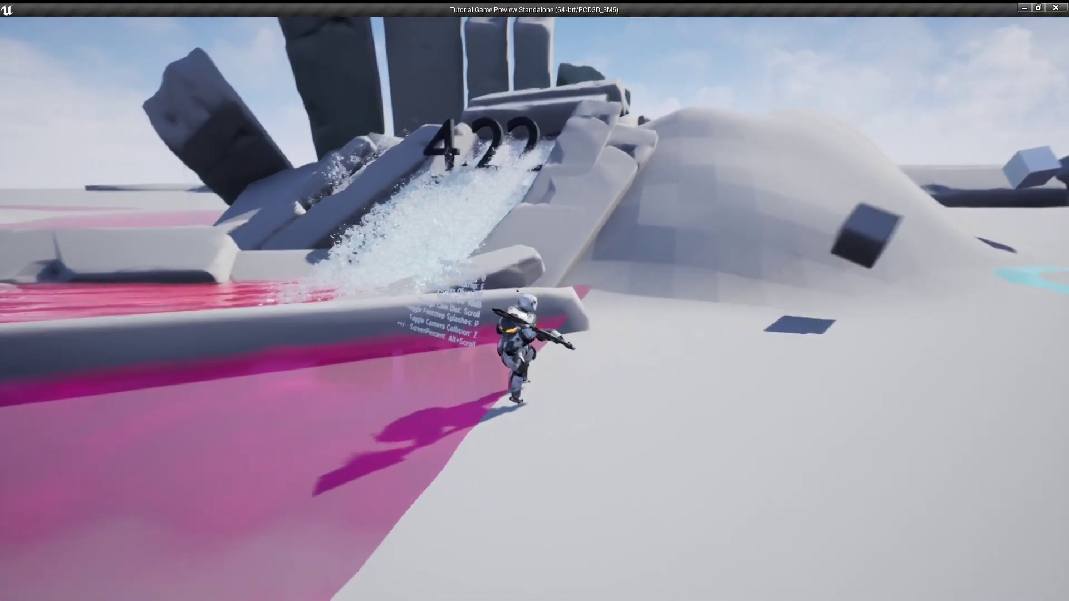
pyautogui.press('w')
pyautogui.press('w')
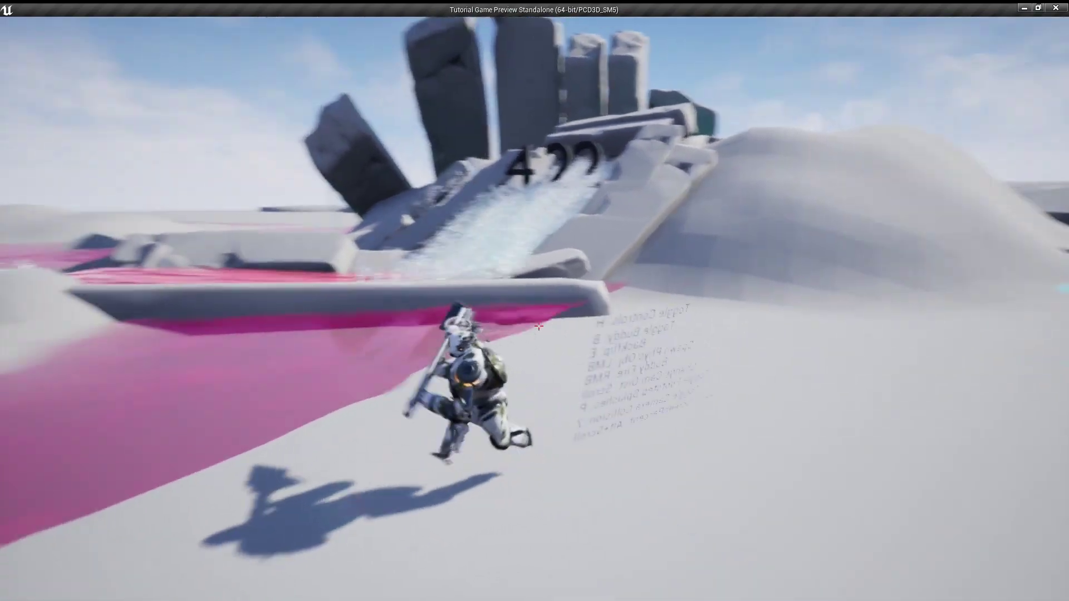
pyautogui.press('w')
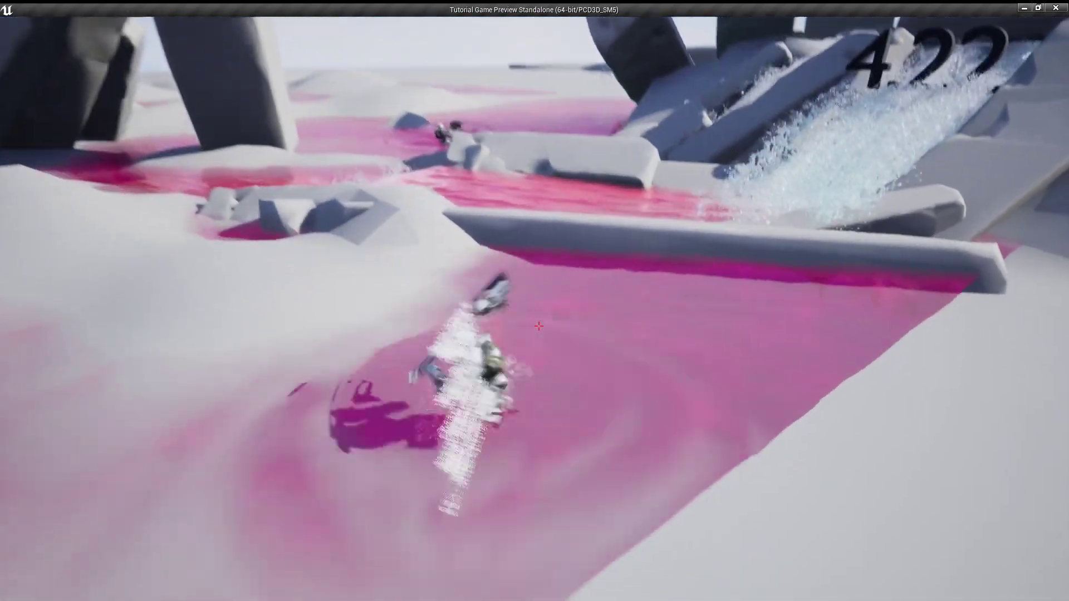
pyautogui.press('w')
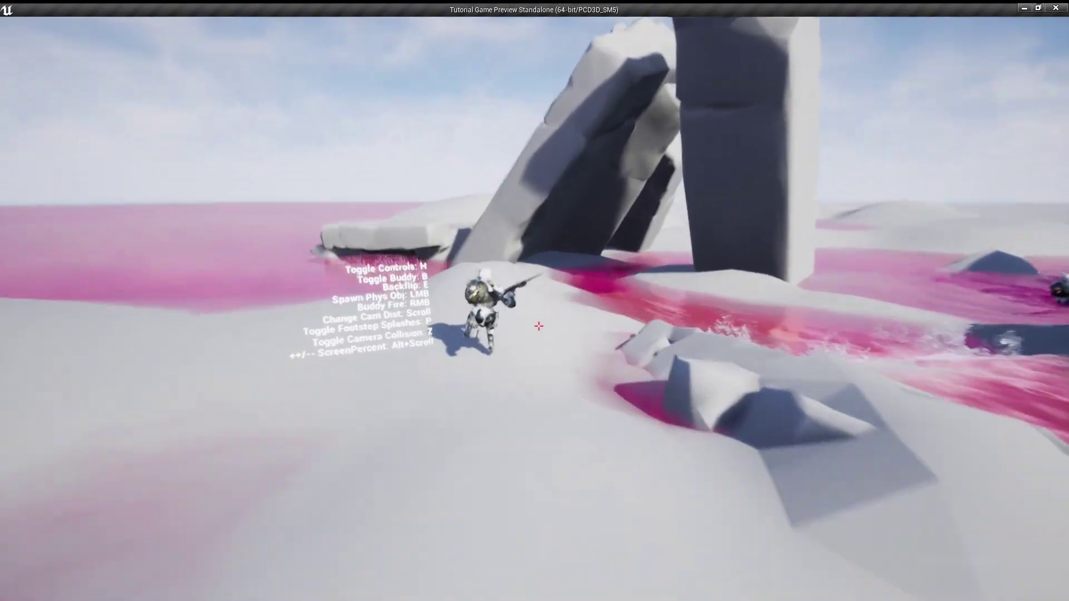
pyautogui.press('w')
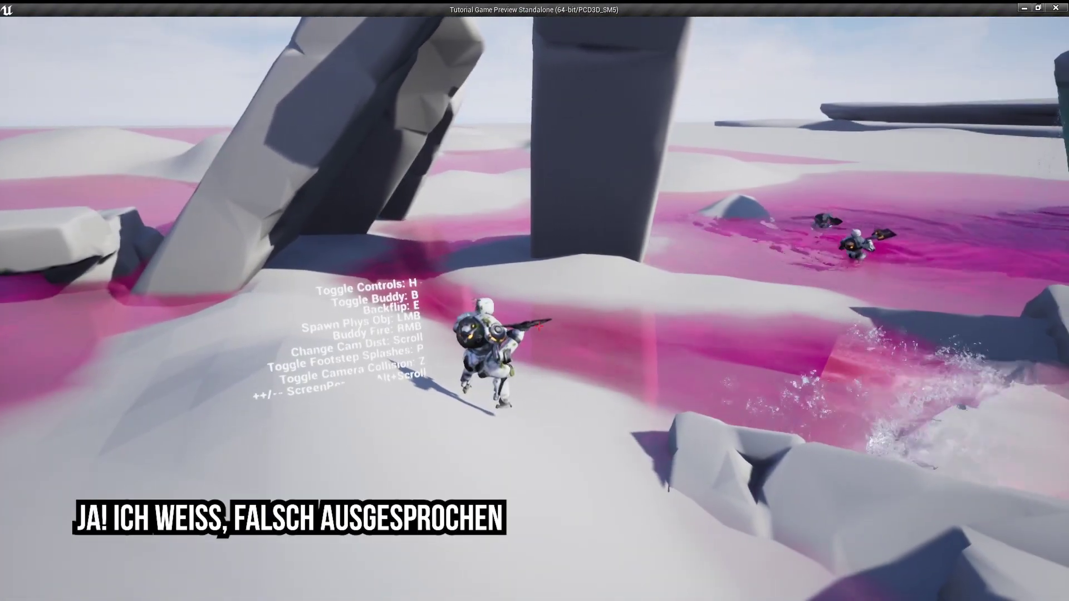
pyautogui.press('w')
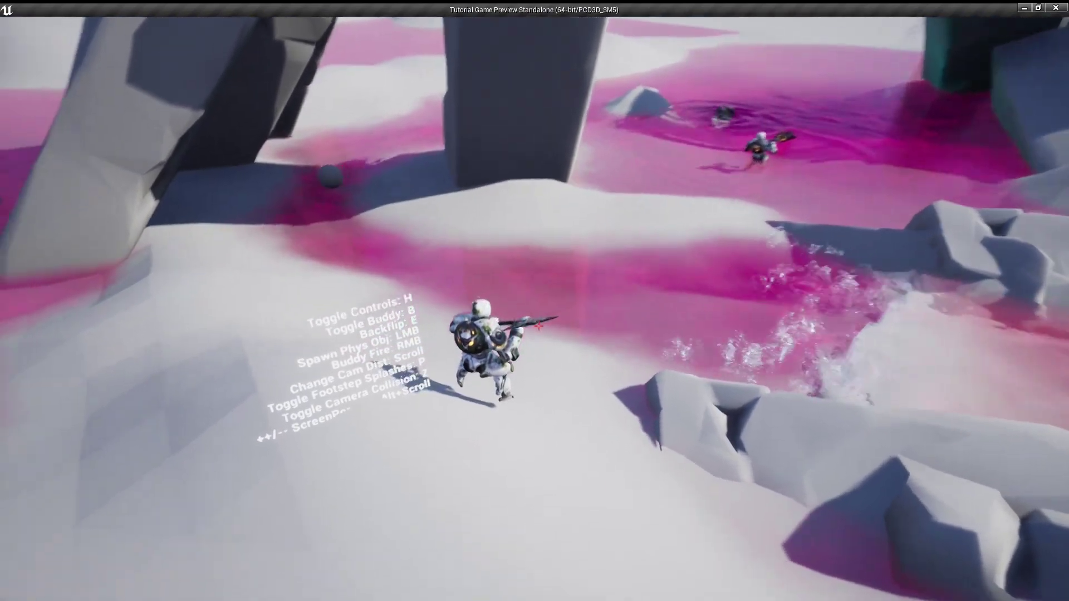
pyautogui.press('w')
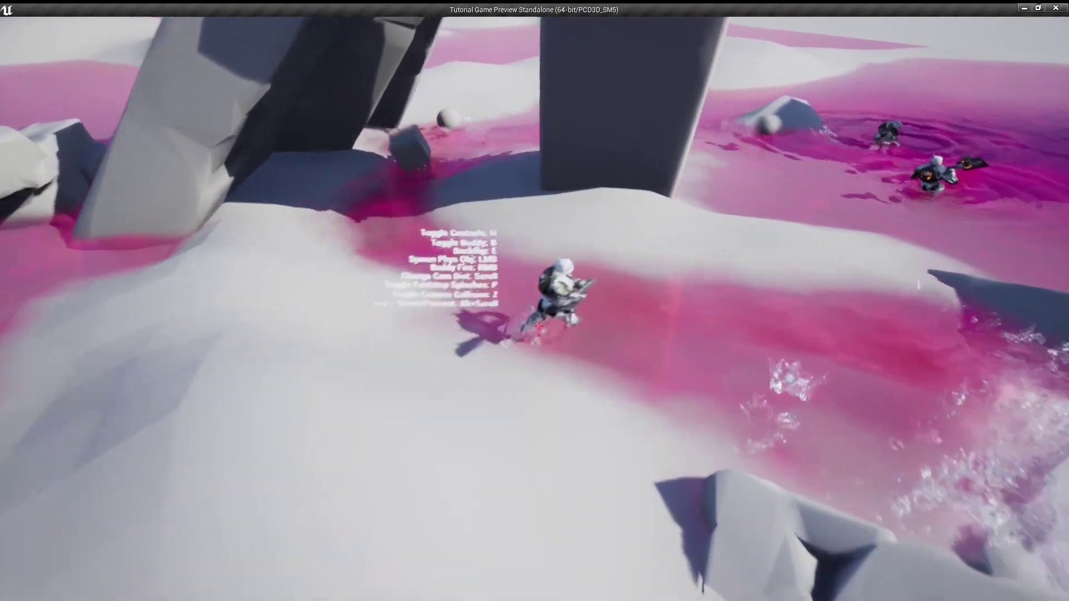
pyautogui.press('w')
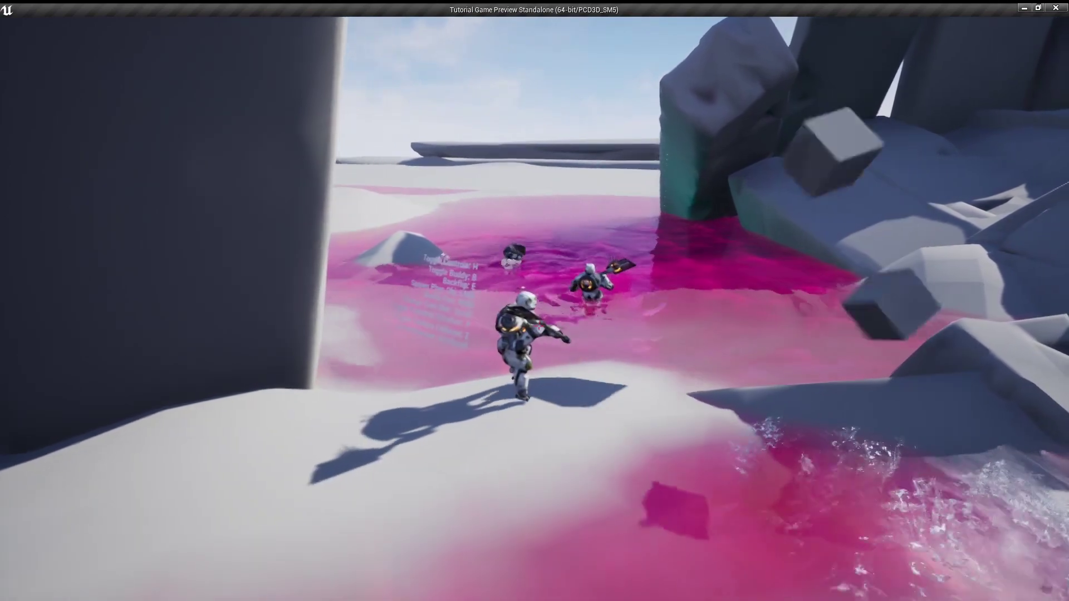
pyautogui.press('w')
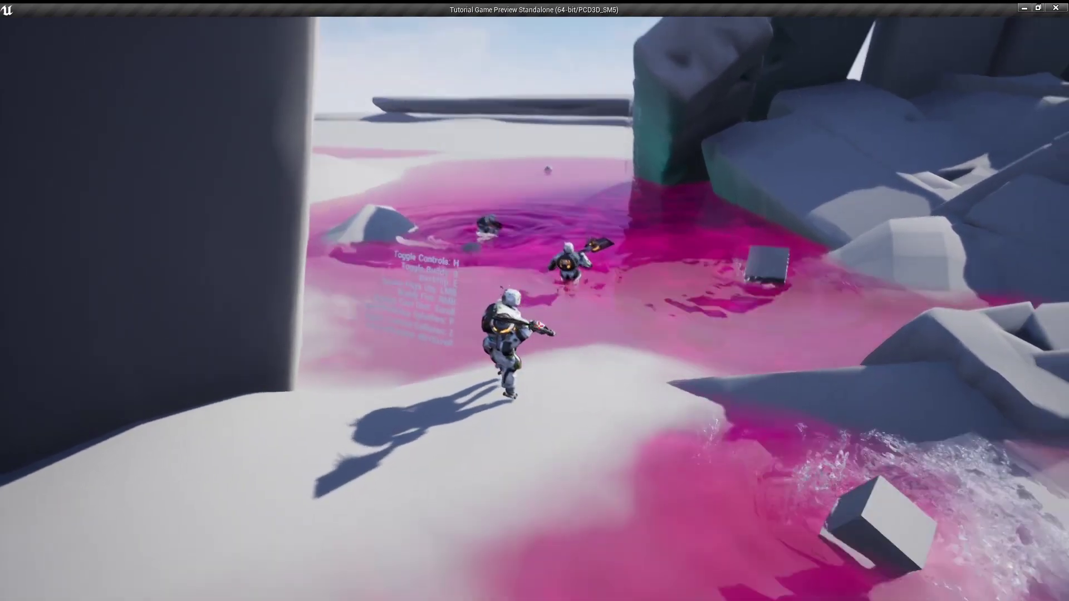
pyautogui.press('w')
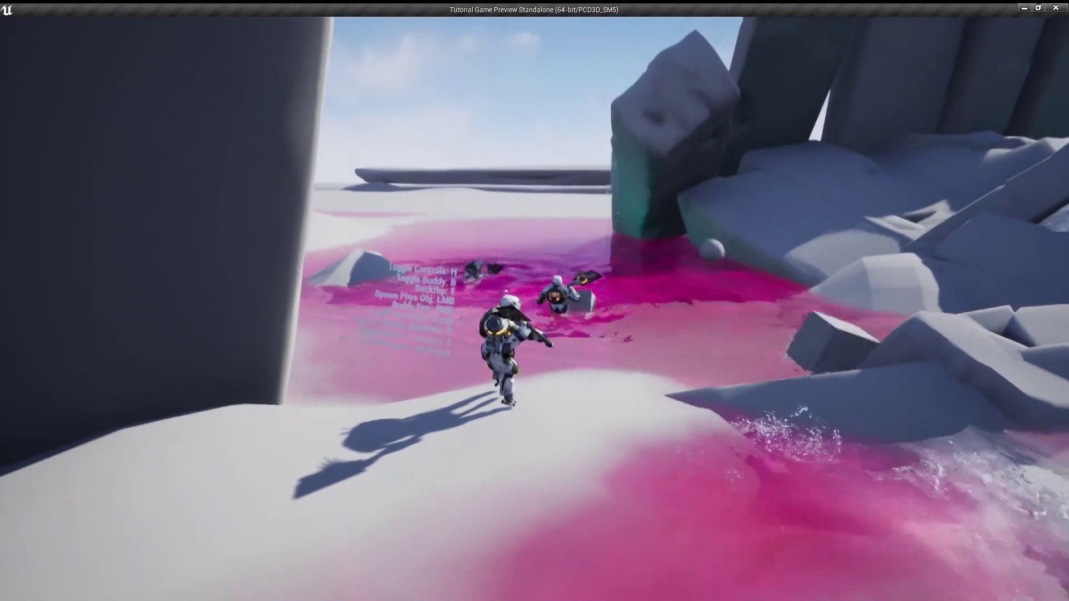
pyautogui.press('s')
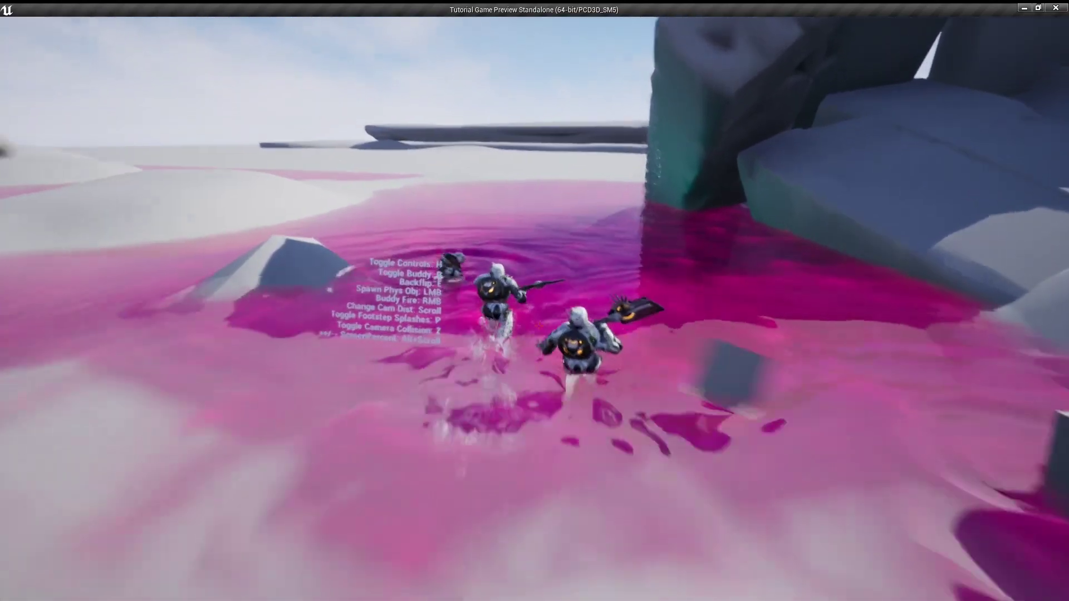
pyautogui.press('w')
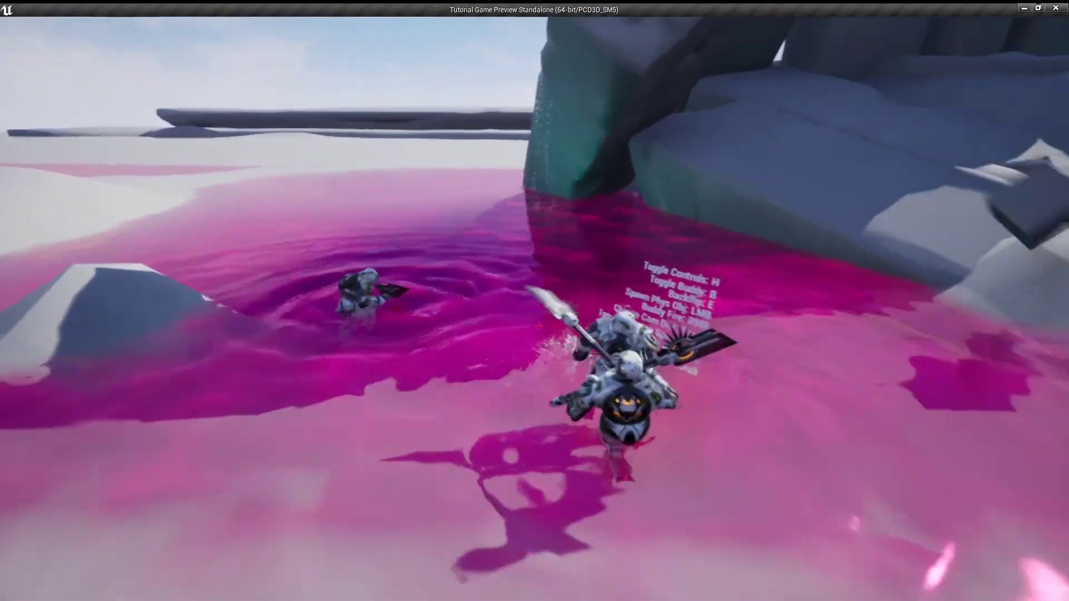
pyautogui.press('w')
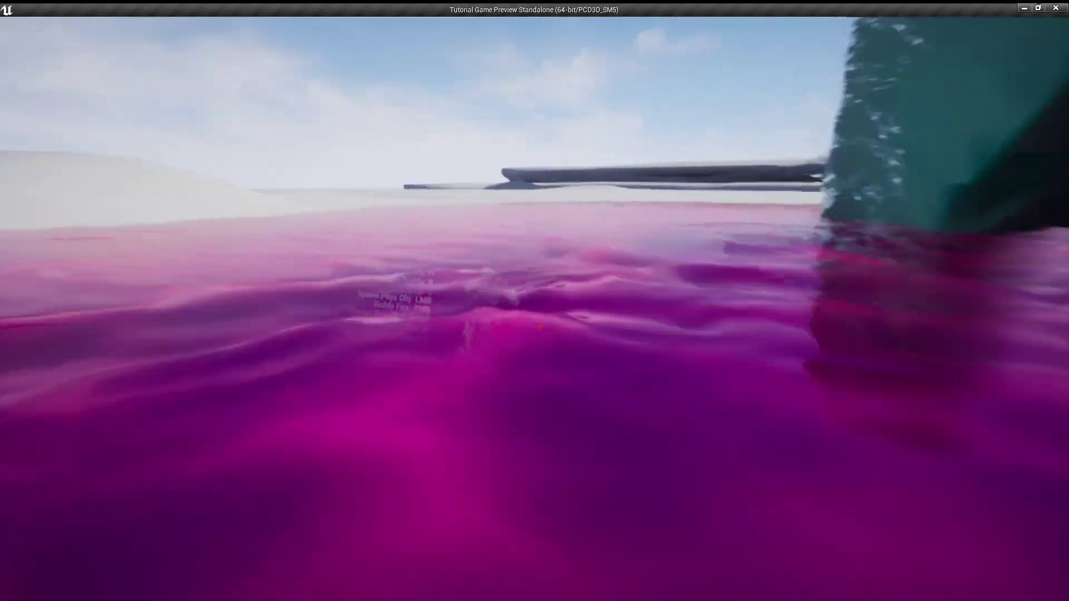
pyautogui.press('w')
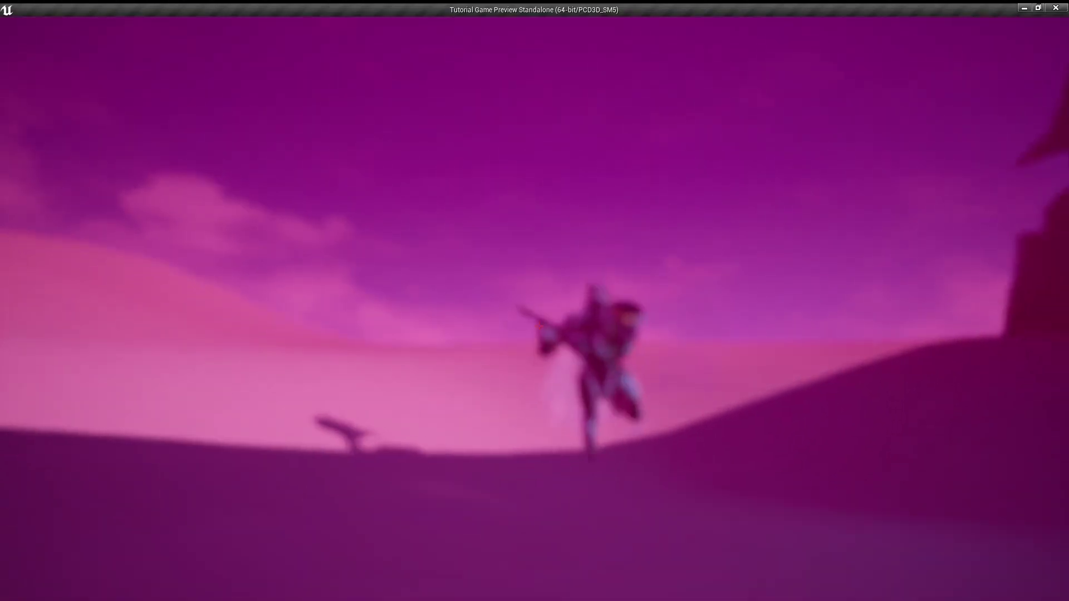
pyautogui.press('w')
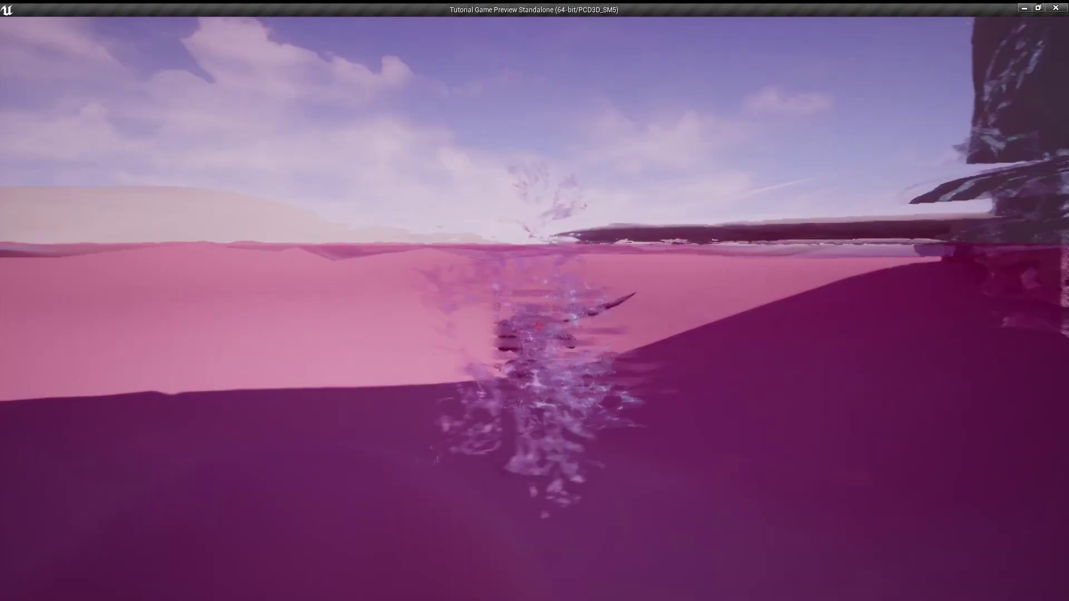
pyautogui.press('w')
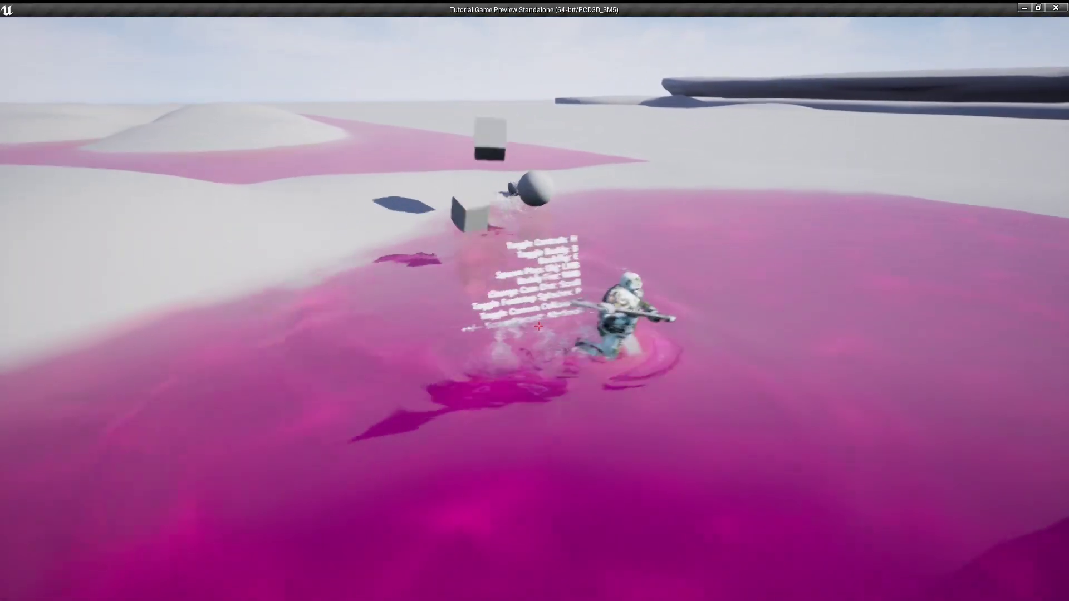
pyautogui.press('w')
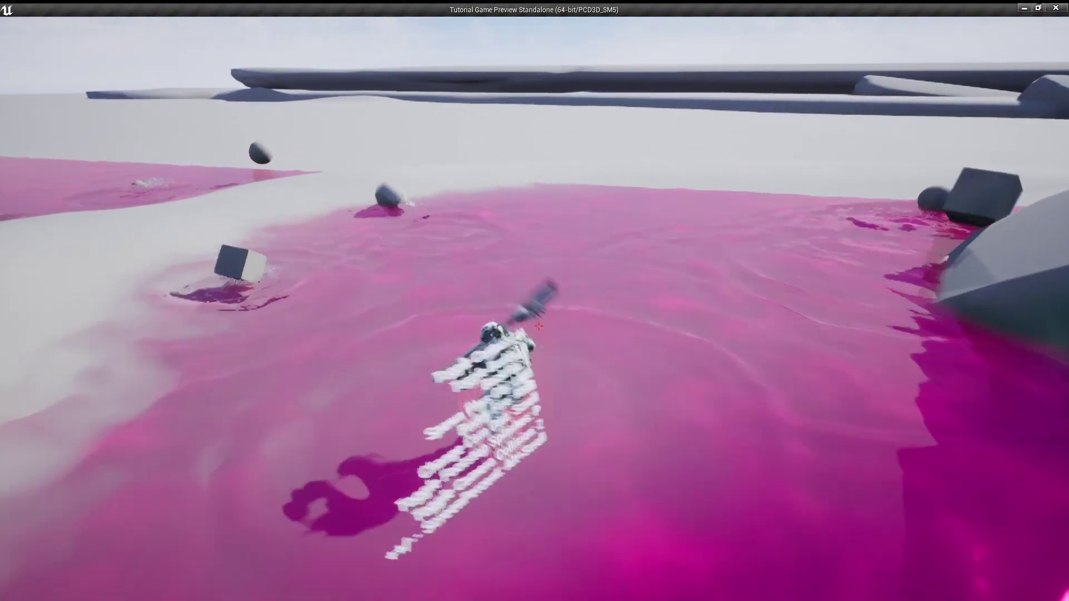
pyautogui.press('w')
pyautogui.press('w')
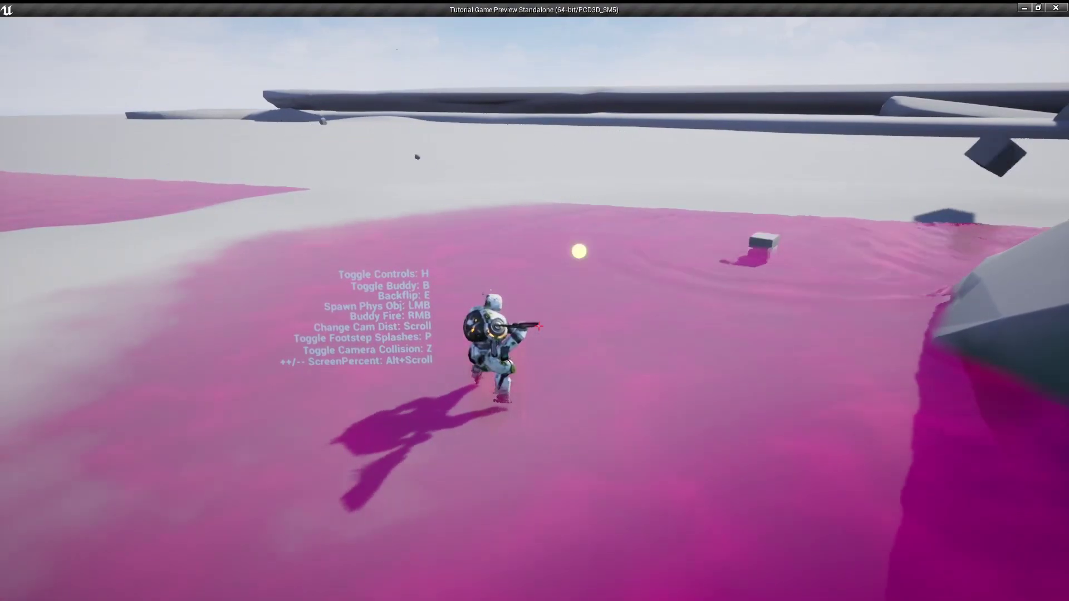
pyautogui.press('w')
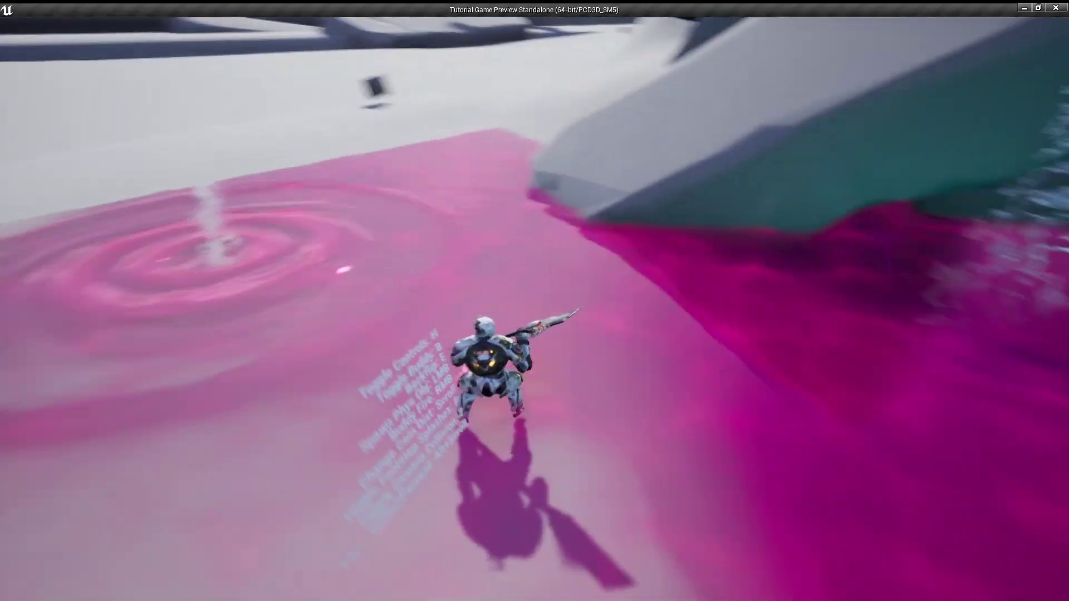
pyautogui.press('w')
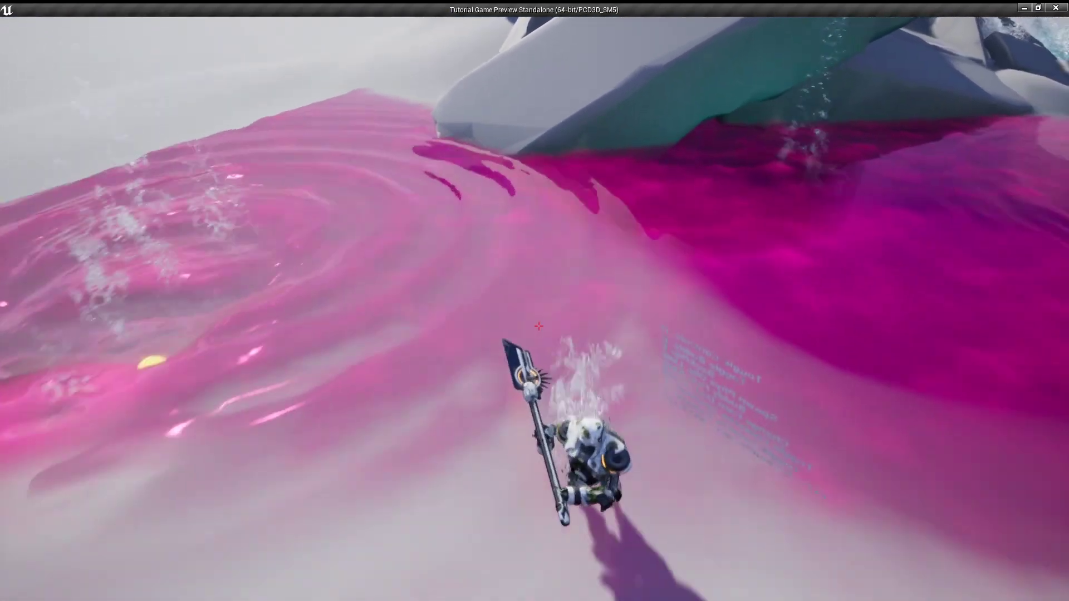
pyautogui.press('w')
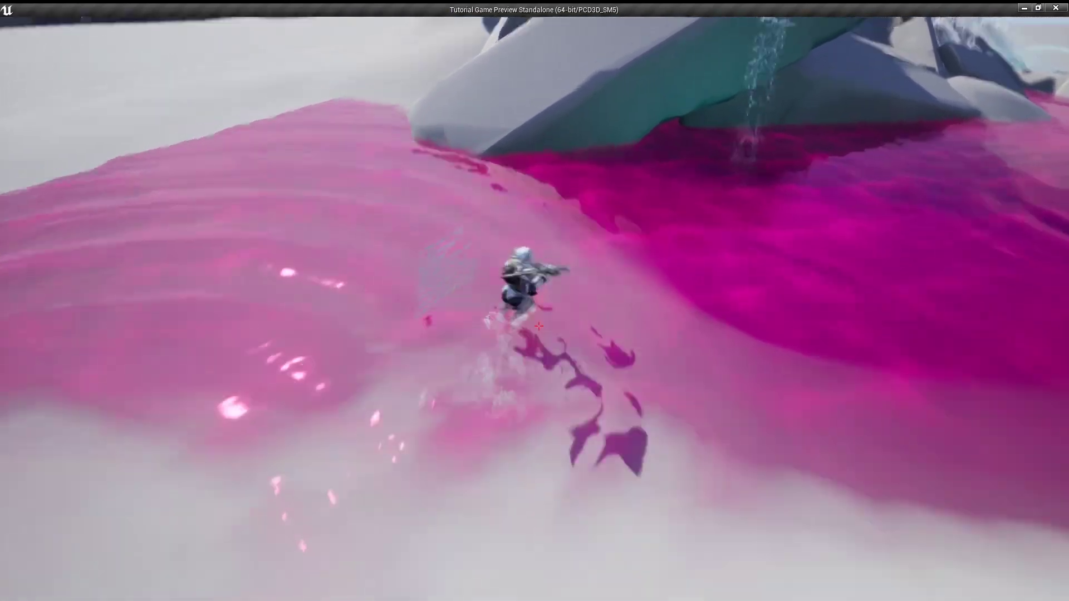
pyautogui.press('w')
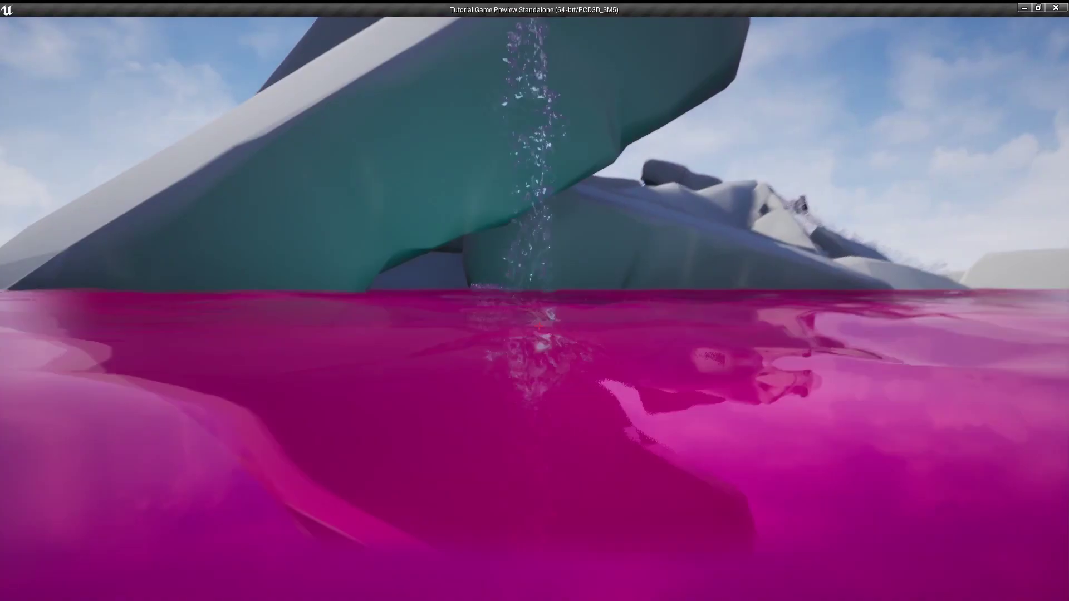
pyautogui.press('w')
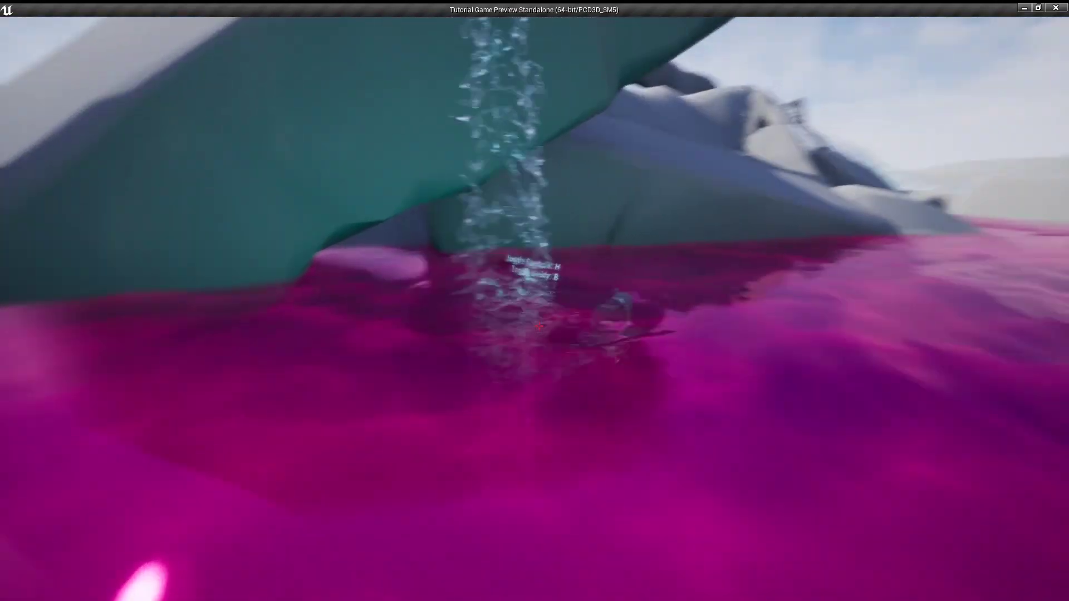
pyautogui.press('w')
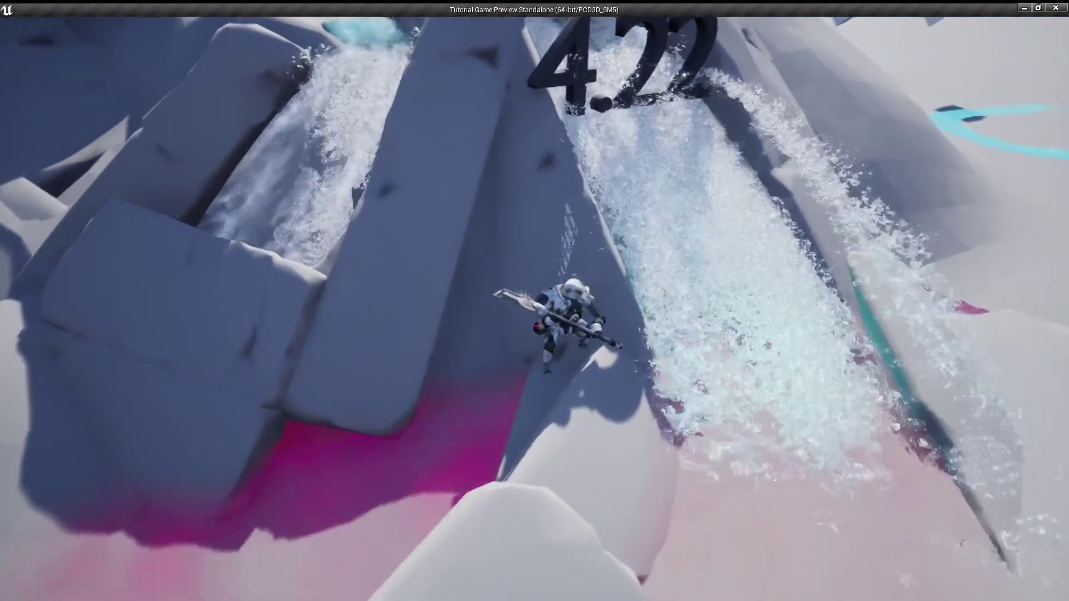
pyautogui.press('w')
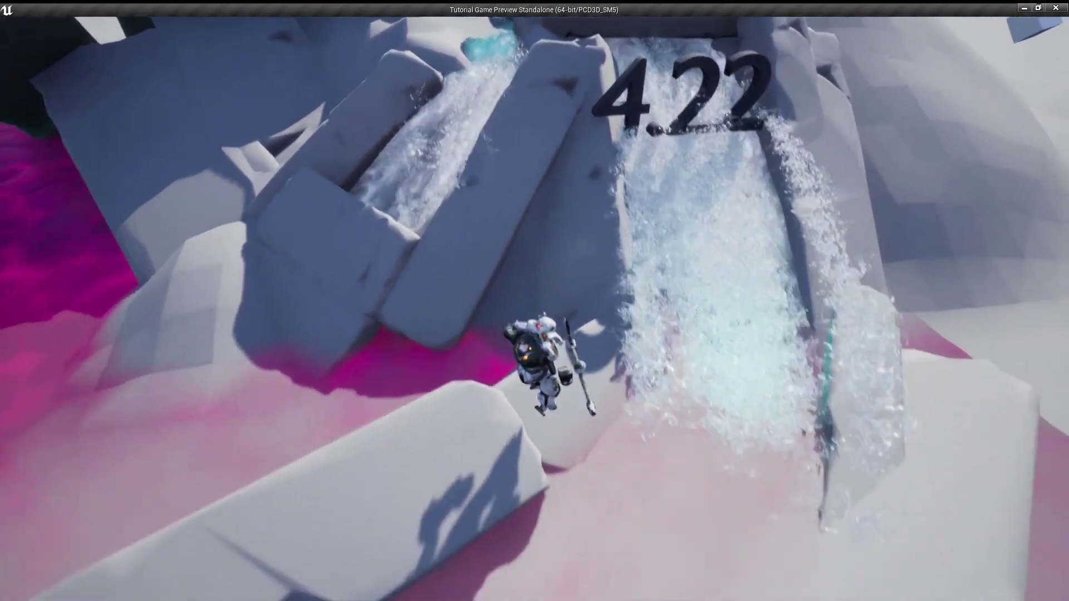
pyautogui.press('w')
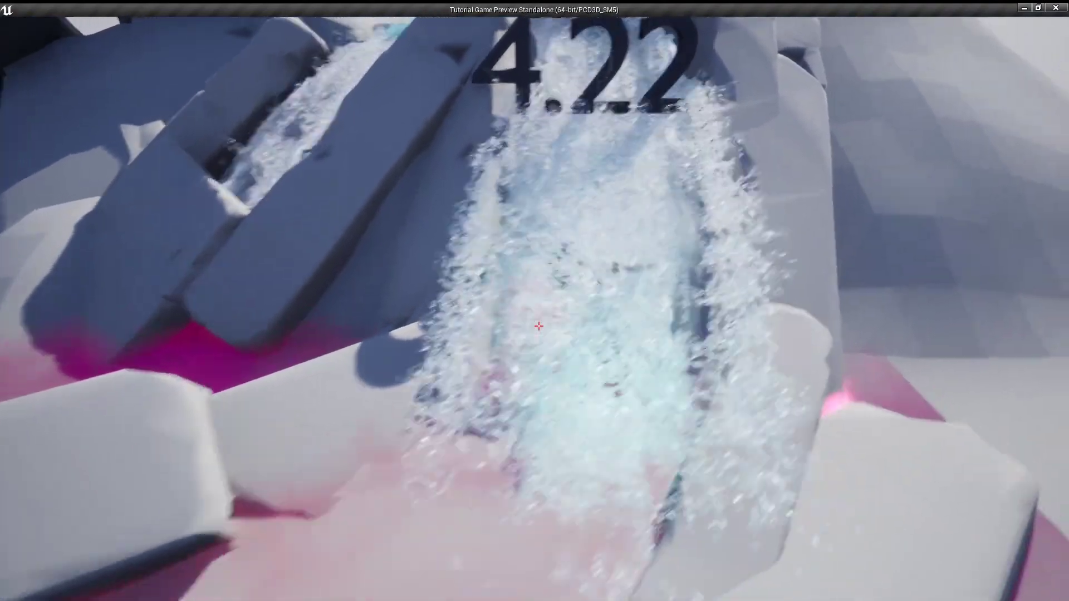
pyautogui.press('w')
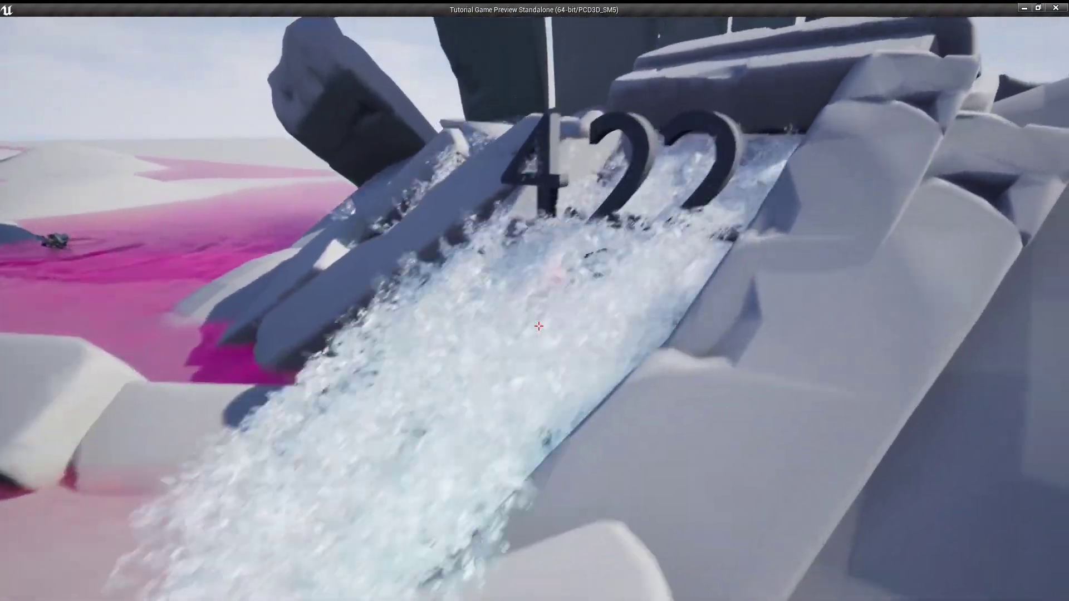
pyautogui.press('a')
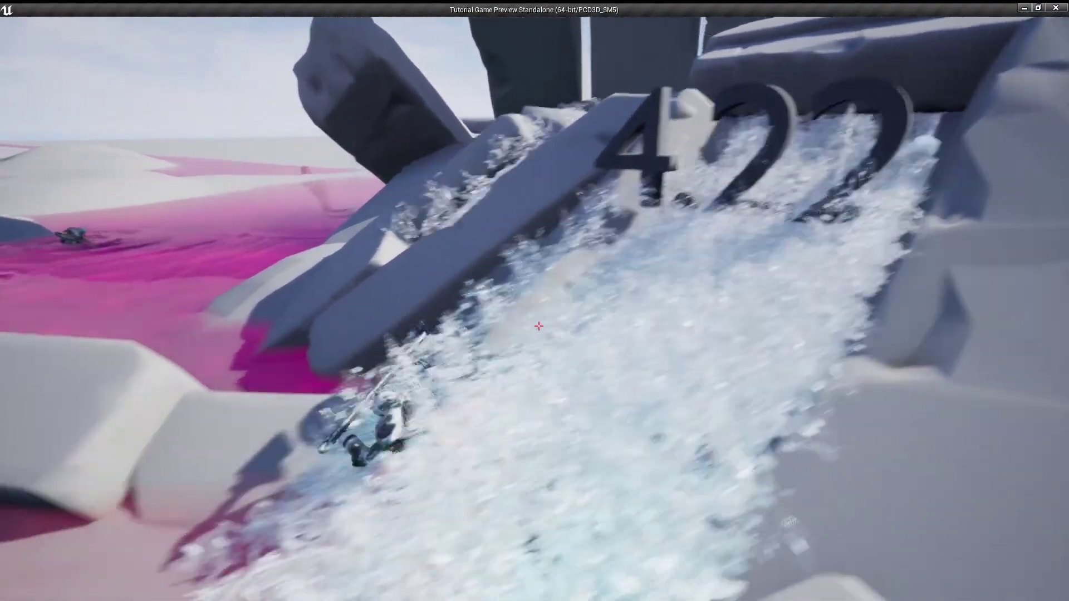
pyautogui.press('w')
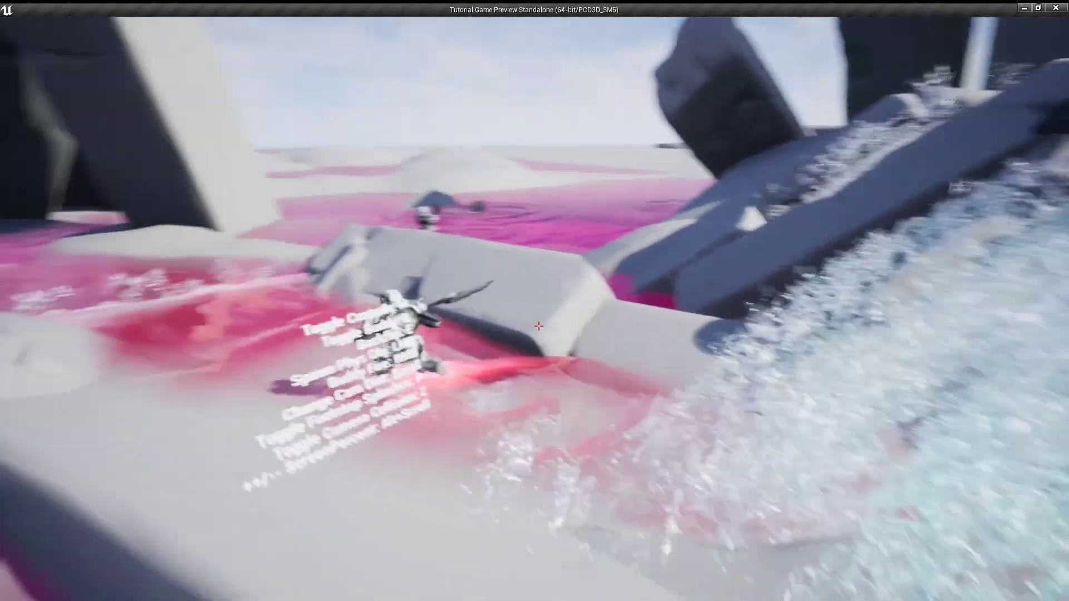
pyautogui.press('w')
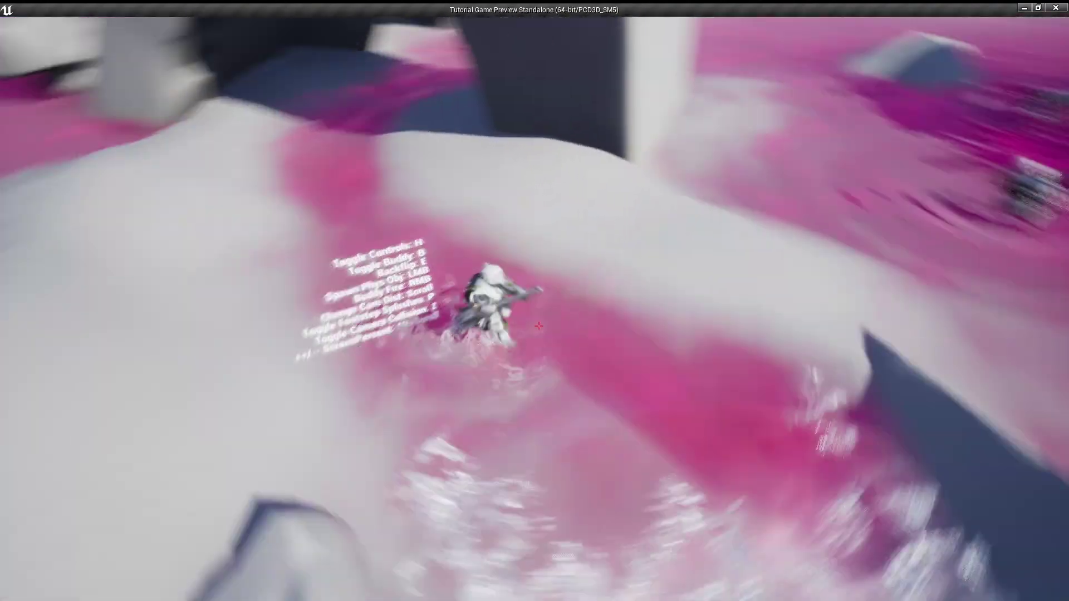
pyautogui.press('w')
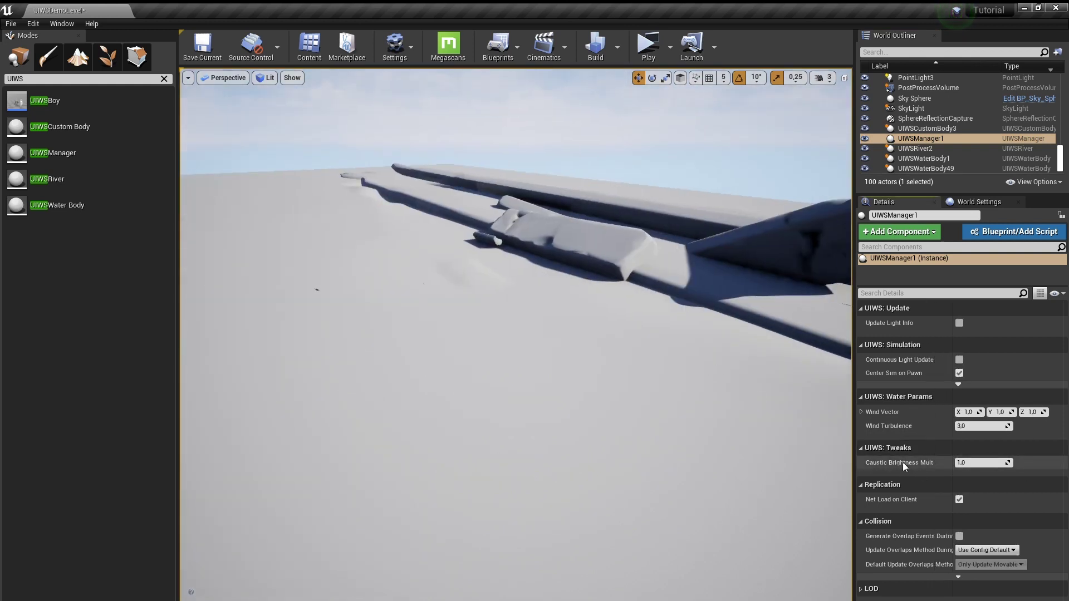
# Step: Place a new UIWS River in the level, frame it, and raise it to about 67.98
pyautogui.moveTo(573, 365); pyautogui.dragTo(516, 343, button='right')
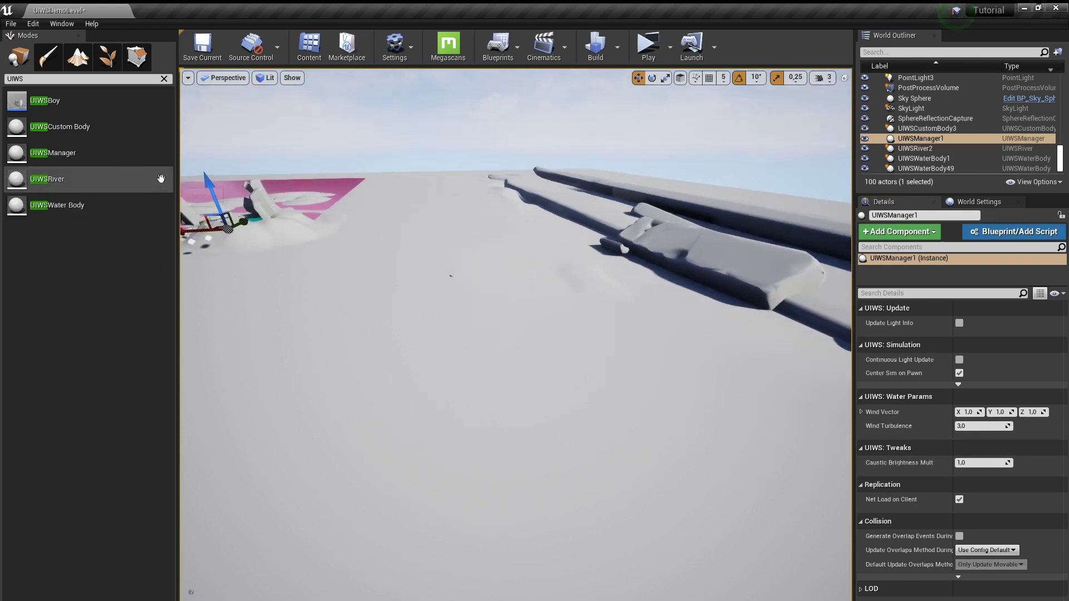
pyautogui.moveTo(47, 184); pyautogui.dragTo(541, 415)
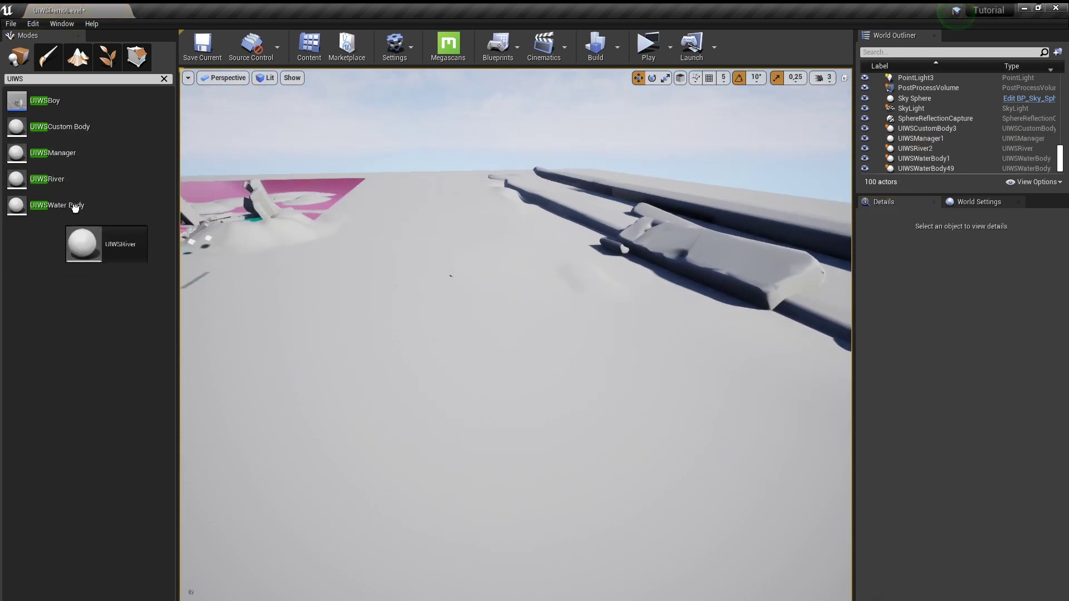
pyautogui.moveTo(623, 487); pyautogui.dragTo(612, 437)
pyautogui.press('f')
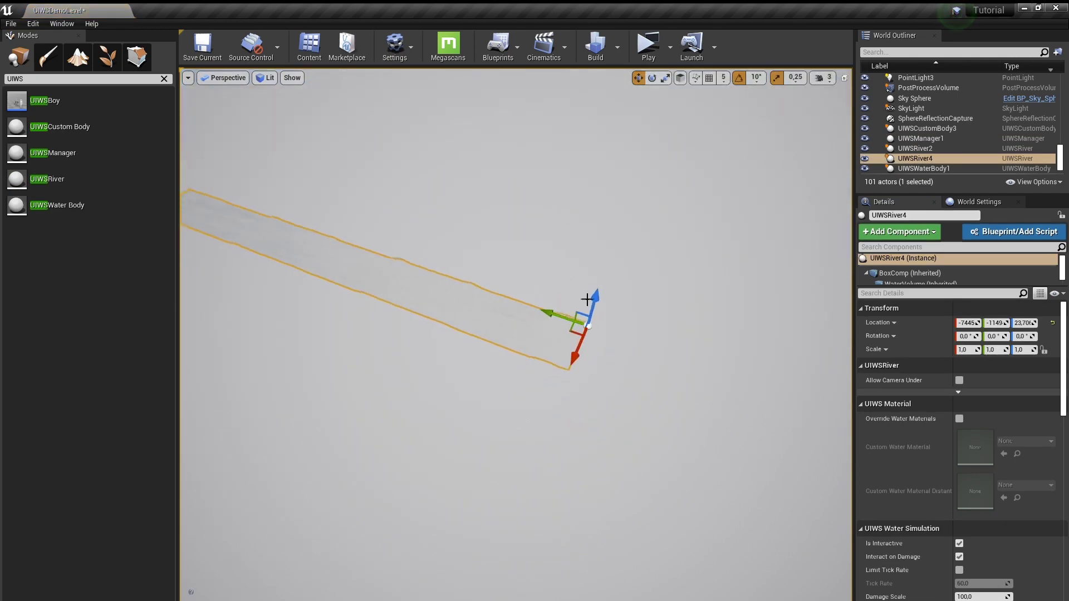
pyautogui.moveTo(591, 298); pyautogui.dragTo(607, 279)
pyautogui.moveTo(607, 278)
pyautogui.mouseDown(button='right')
pyautogui.moveTo(607, 234)
pyautogui.moveTo(390, 312)
pyautogui.mouseUp(button='right')
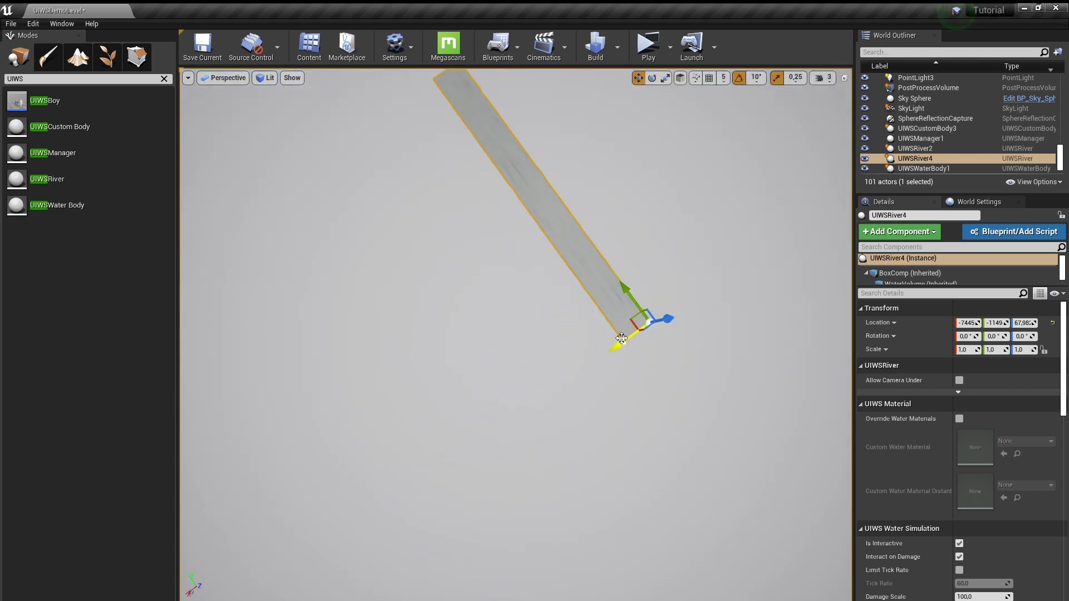
# Step: Stretch the new river's spline point outward to lengthen it
pyautogui.moveTo(607, 334); pyautogui.dragTo(556, 311, button='right')
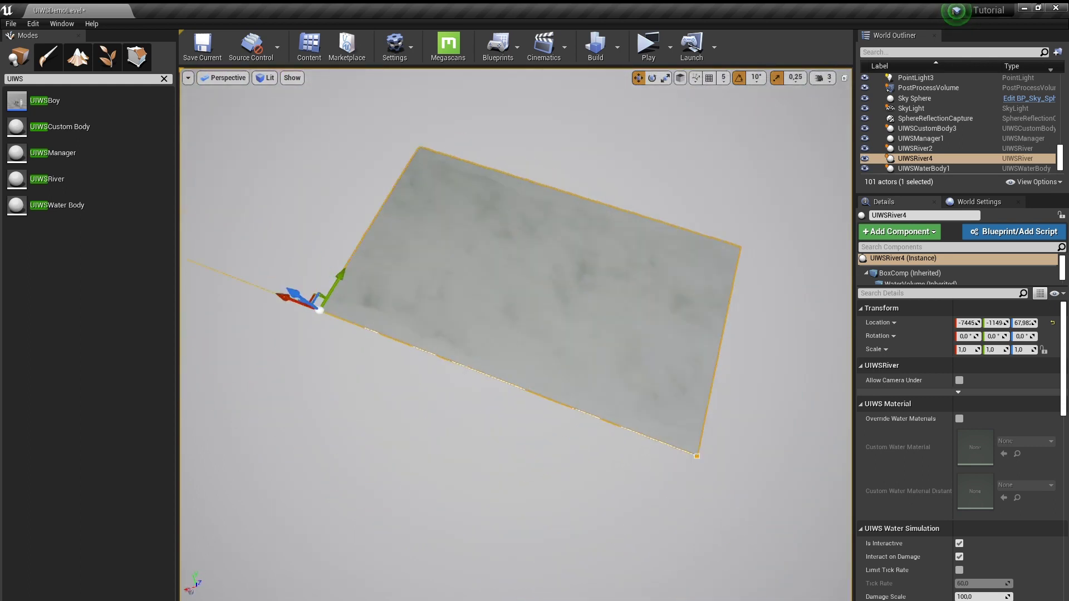
pyautogui.moveTo(353, 348); pyautogui.dragTo(353, 349, button='right')
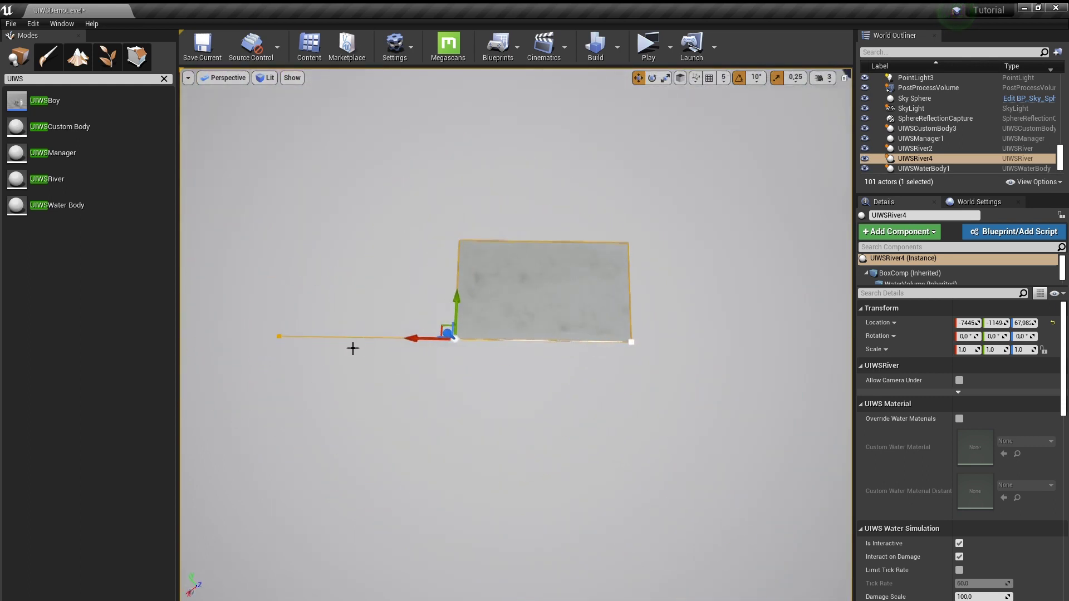
pyautogui.moveTo(446, 327); pyautogui.dragTo(381, 314)
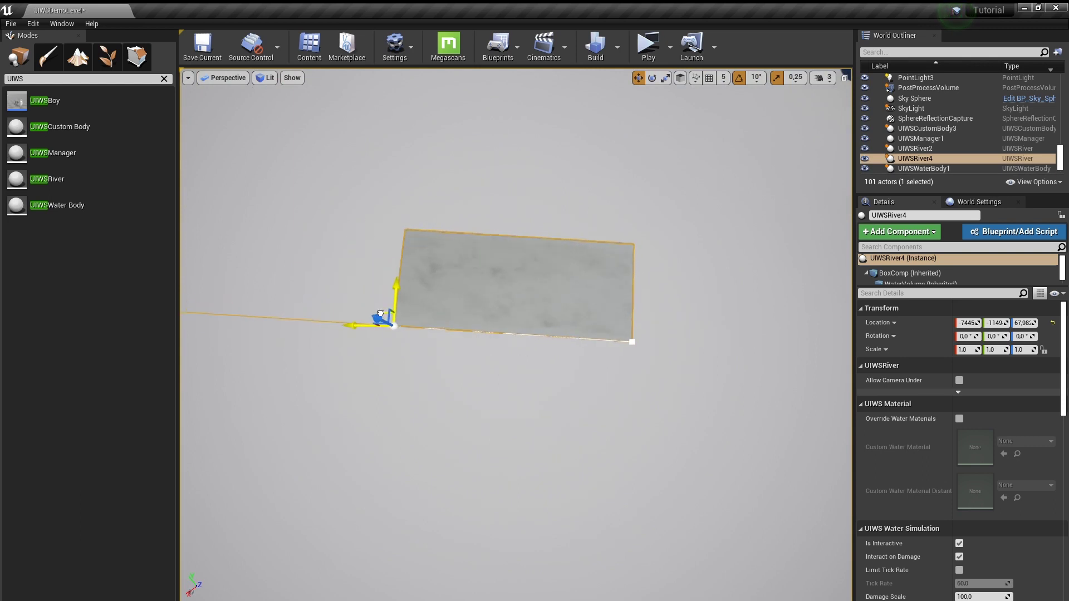
pyautogui.moveTo(460, 287); pyautogui.dragTo(564, 265, button='right')
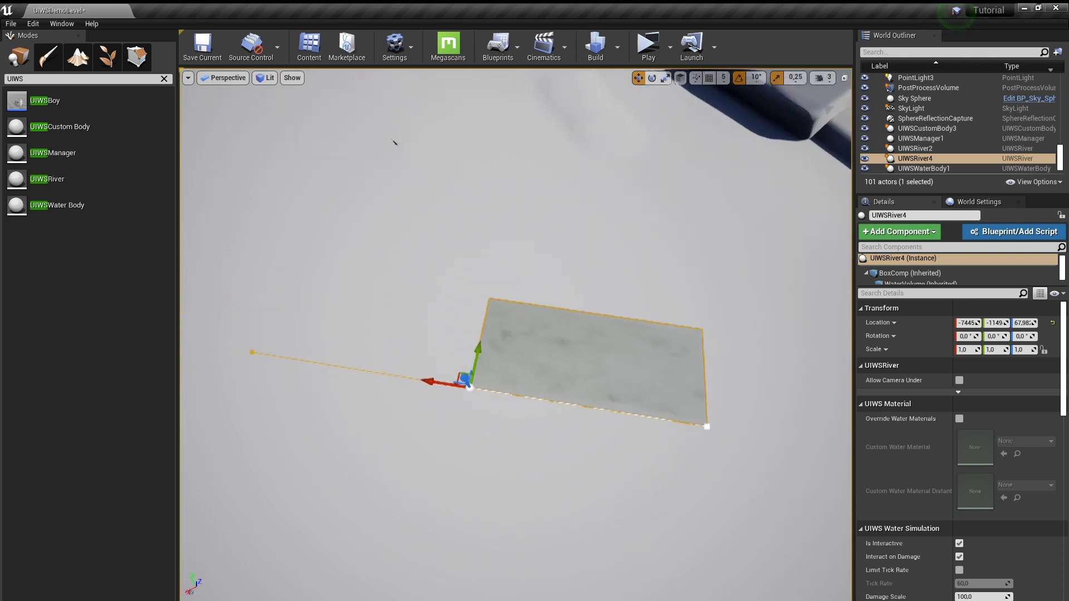
pyautogui.moveTo(484, 411); pyautogui.dragTo(378, 375, button='right')
pyautogui.keyDown('ctrl'); pyautogui.click(405, 257); pyautogui.keyUp('ctrl')
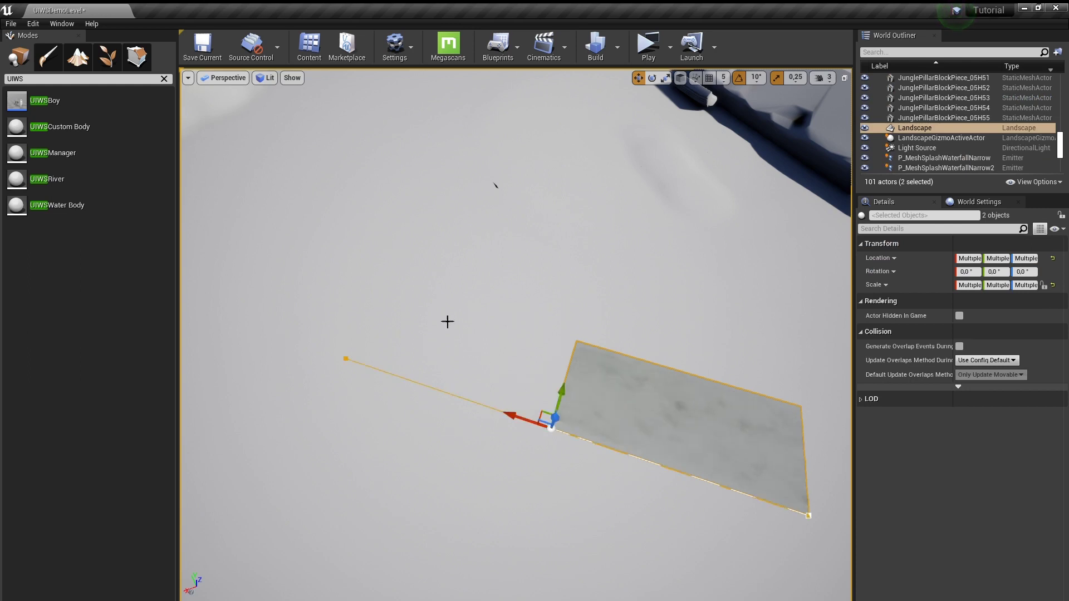
# Step: Drag UIWSRiver4's lower-left spline point outward, then pull it partway back in
pyautogui.moveTo(447, 321); pyautogui.dragTo(521, 401, button='right')
pyautogui.click(523, 398)
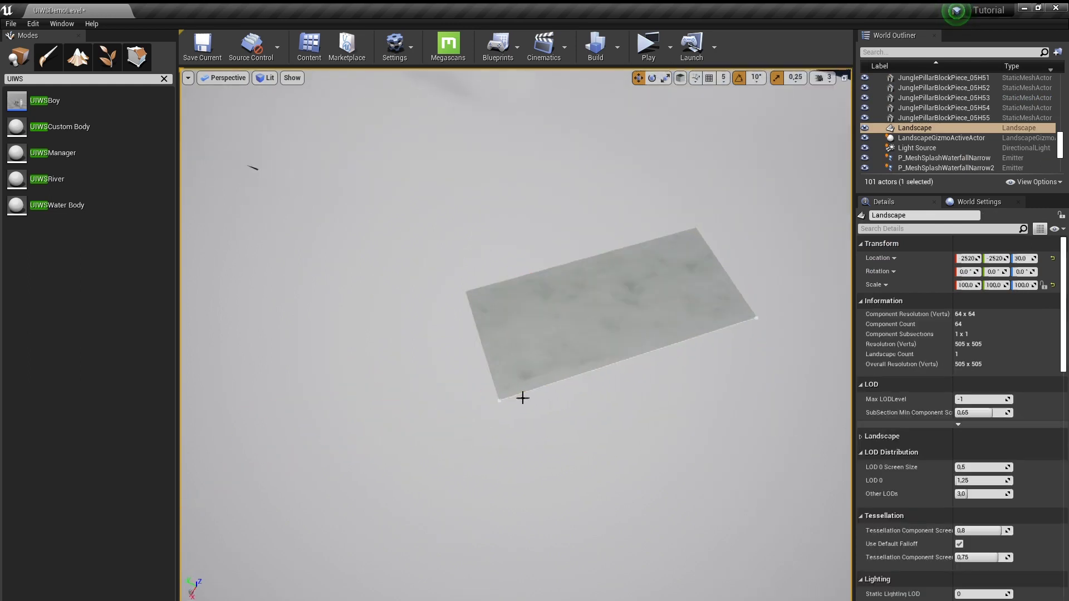
pyautogui.click(702, 295)
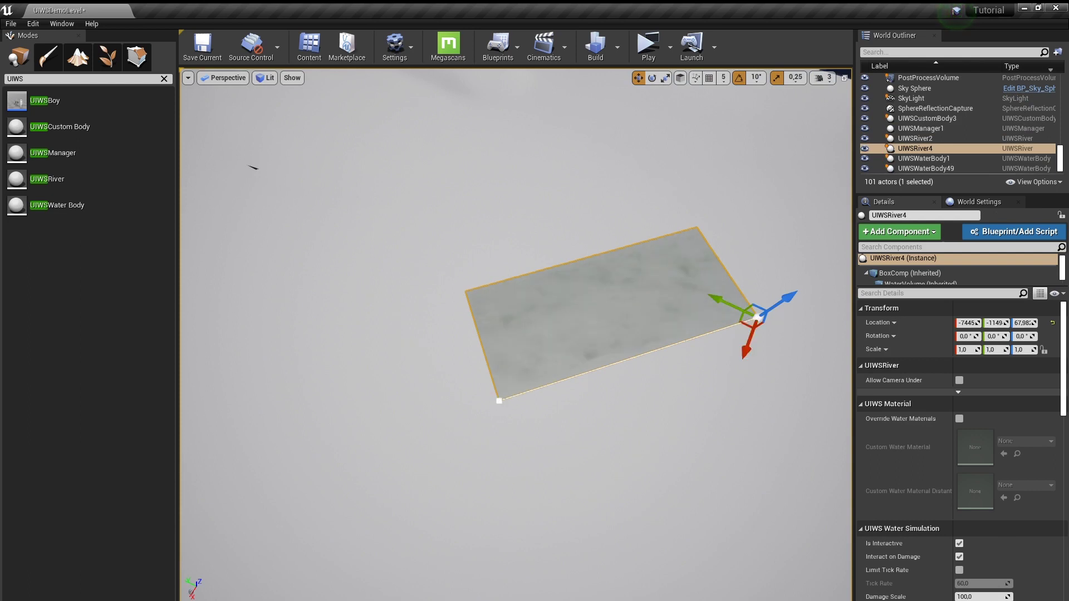
pyautogui.click(499, 400)
pyautogui.moveTo(499, 400); pyautogui.dragTo(580, 322, button='right')
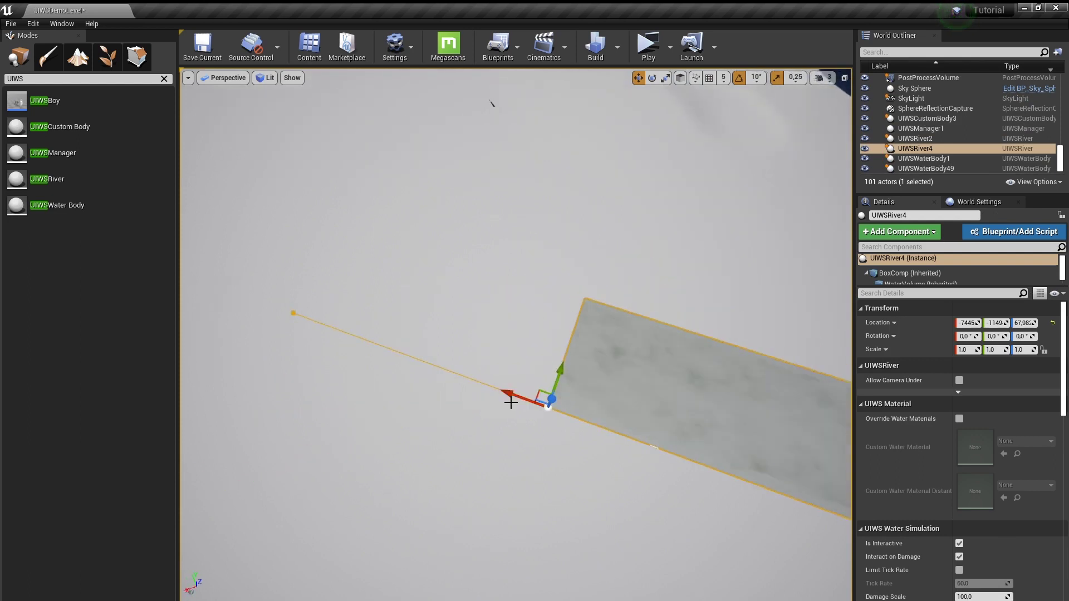
pyautogui.moveTo(505, 391); pyautogui.dragTo(312, 338)
pyautogui.moveTo(184, 278); pyautogui.dragTo(285, 316)
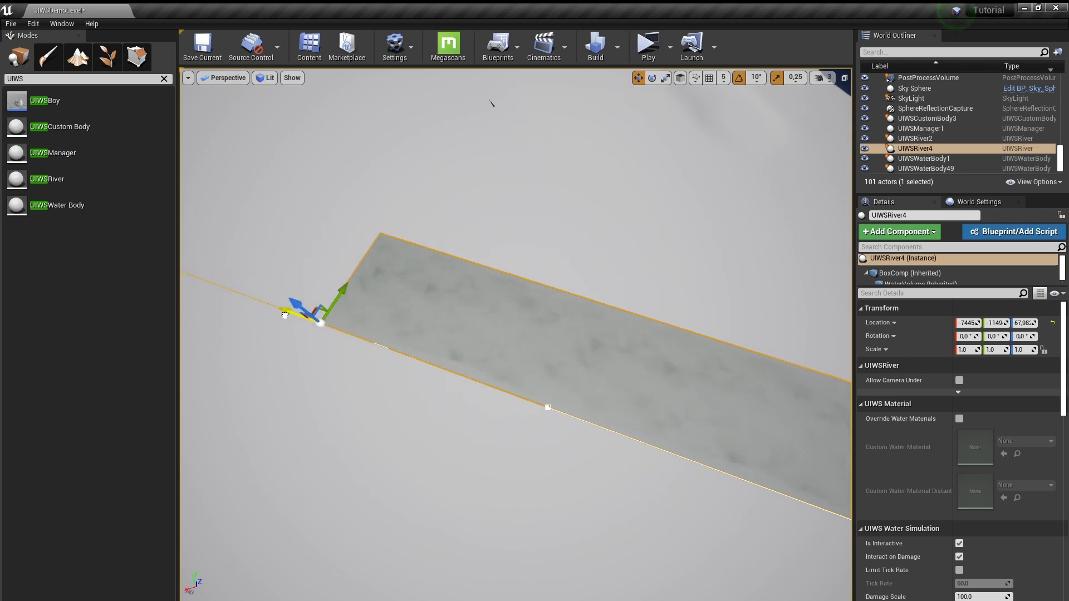
# Step: Bend the river's end into a curve by moving its end point up and right
pyautogui.scroll(-5, 377, 408)
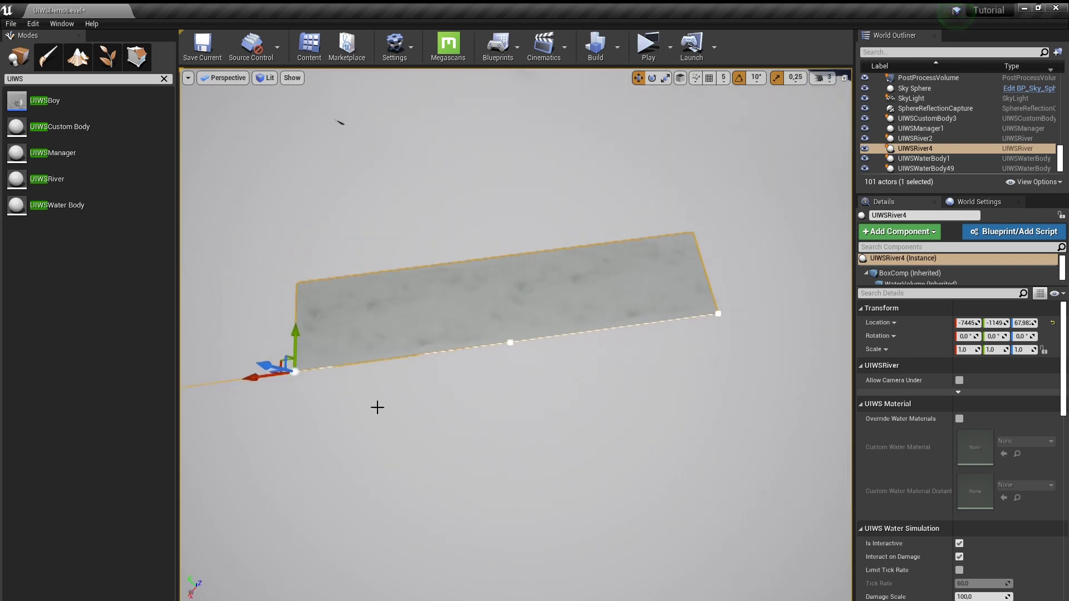
pyautogui.click(279, 325)
pyautogui.click(321, 361)
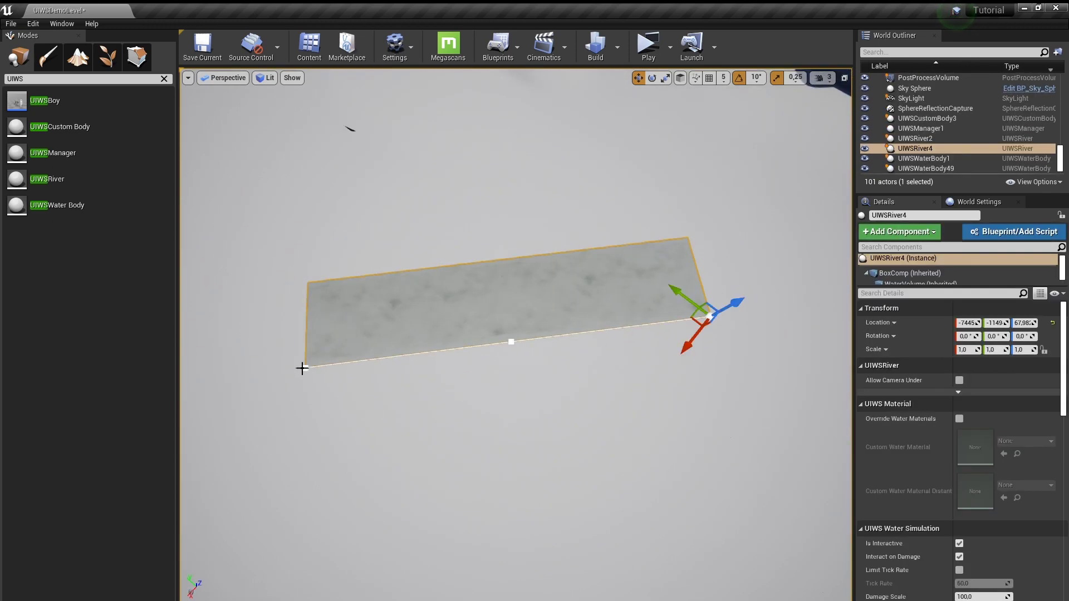
pyautogui.moveTo(404, 351); pyautogui.dragTo(434, 312, button='right')
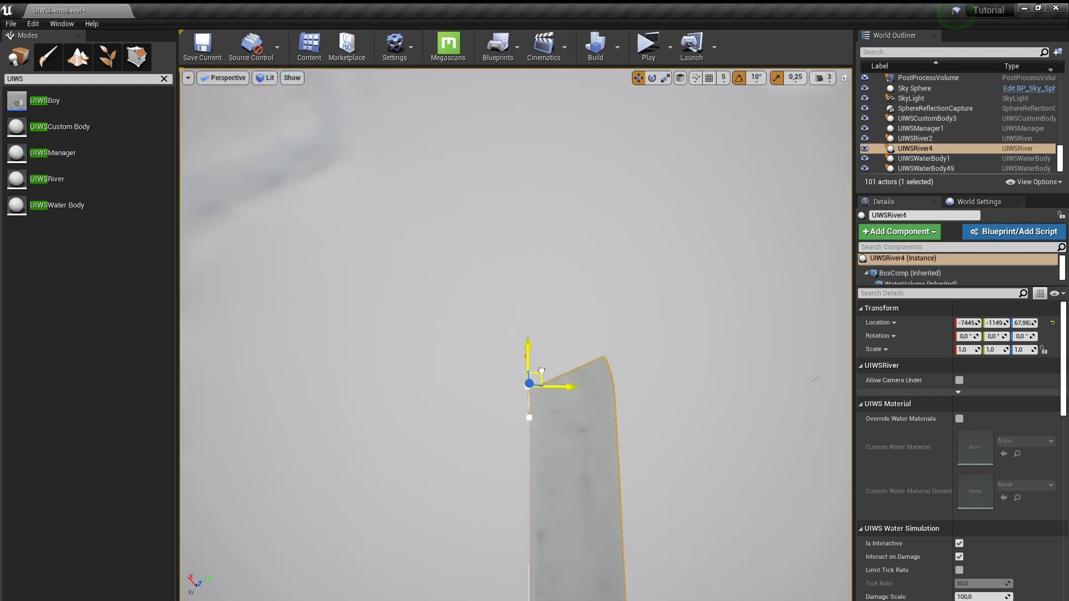
pyautogui.moveTo(542, 370); pyautogui.dragTo(447, 152)
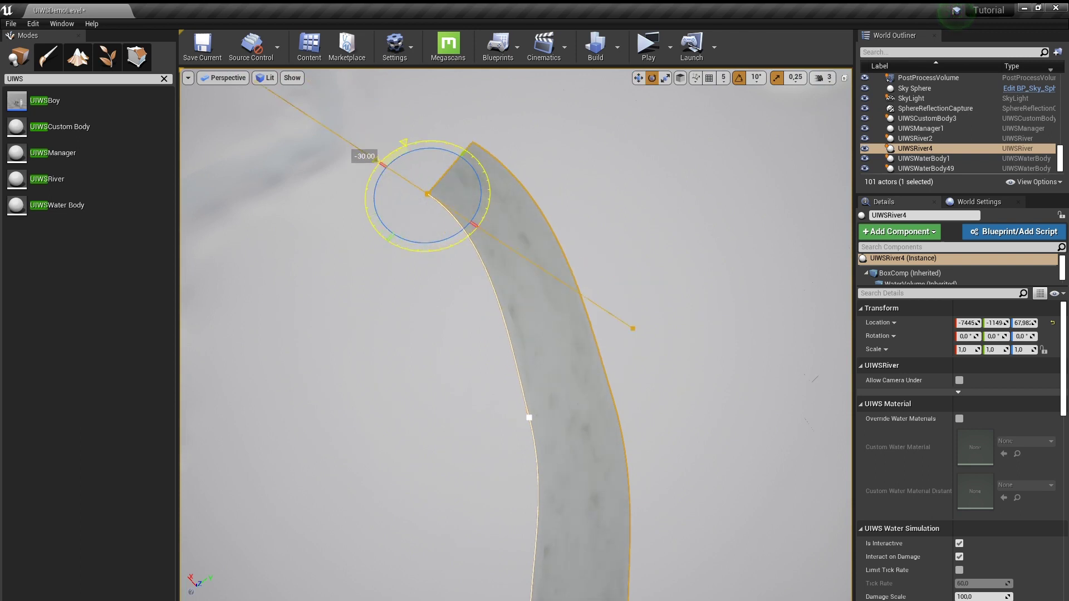
pyautogui.moveTo(438, 183); pyautogui.dragTo(431, 213)
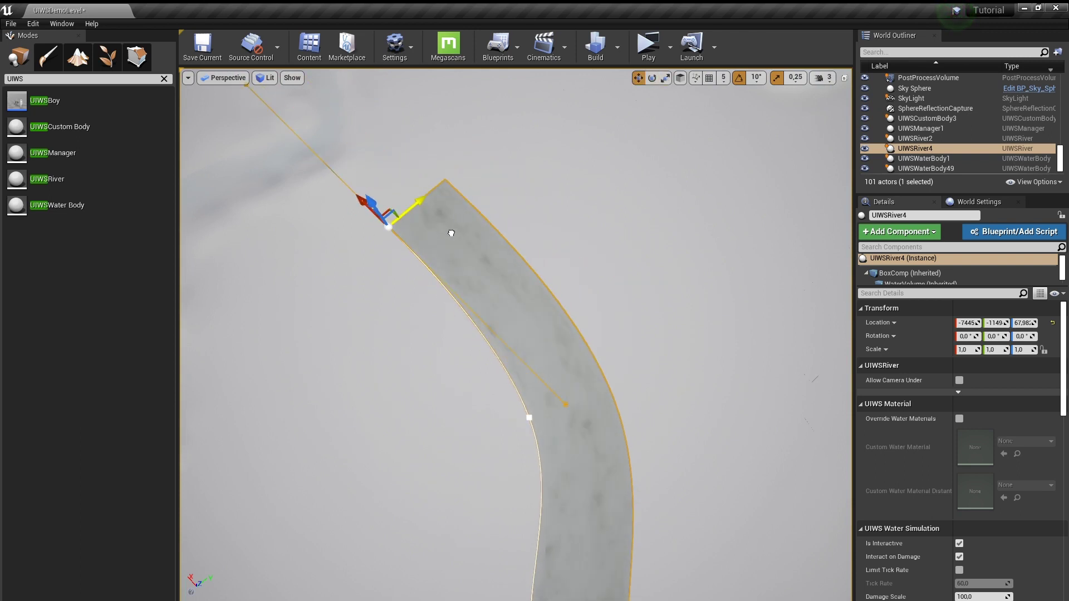
pyautogui.moveTo(452, 394); pyautogui.dragTo(452, 394, button='right')
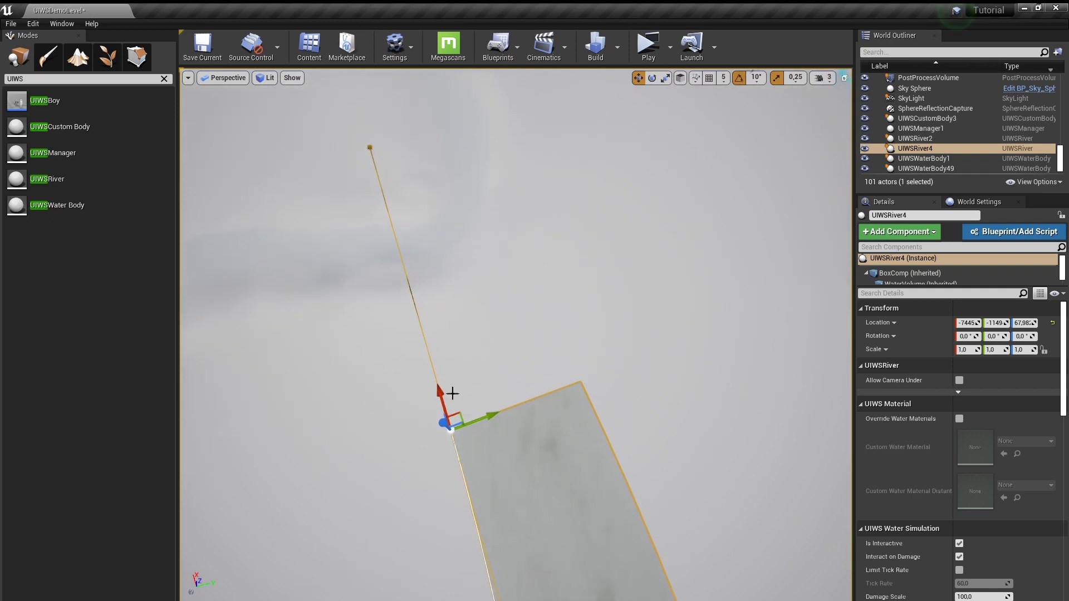
pyautogui.moveTo(460, 415); pyautogui.dragTo(477, 388)
# Step: Dismiss the actor context menu, reselect UIWSRiver4, and pull back to view the scene
pyautogui.press('super')
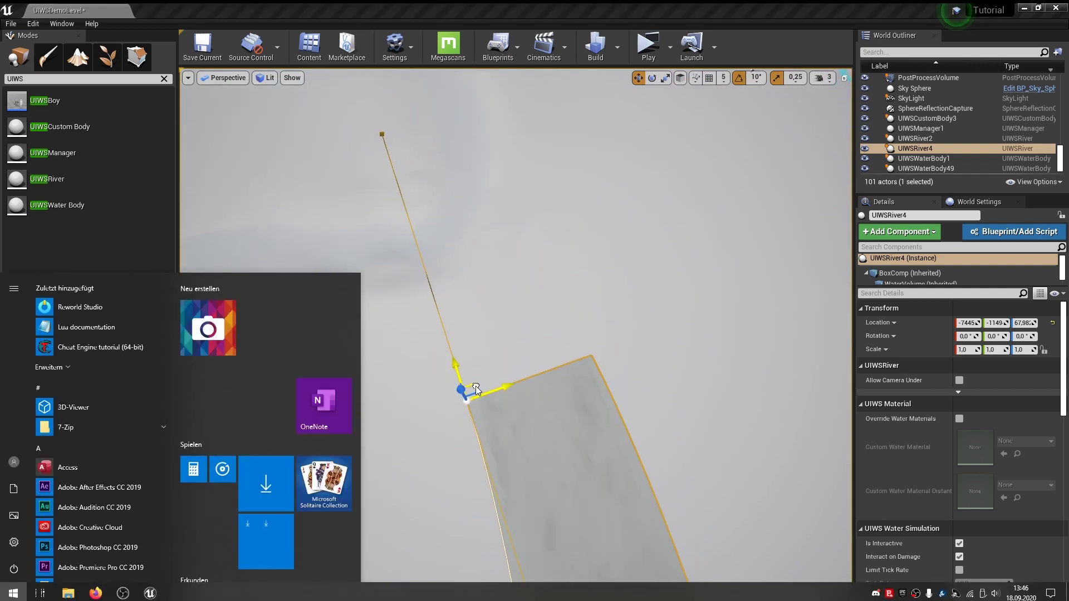
pyautogui.rightClick(503, 346)
pyautogui.moveTo(504, 352)
pyautogui.click(470, 406)
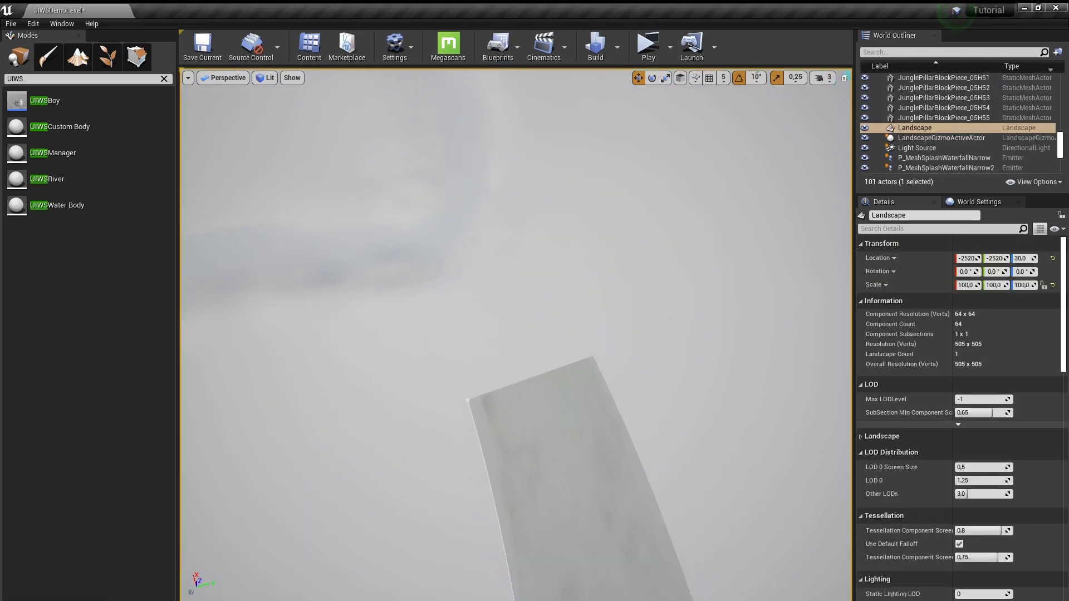
pyautogui.click(466, 400)
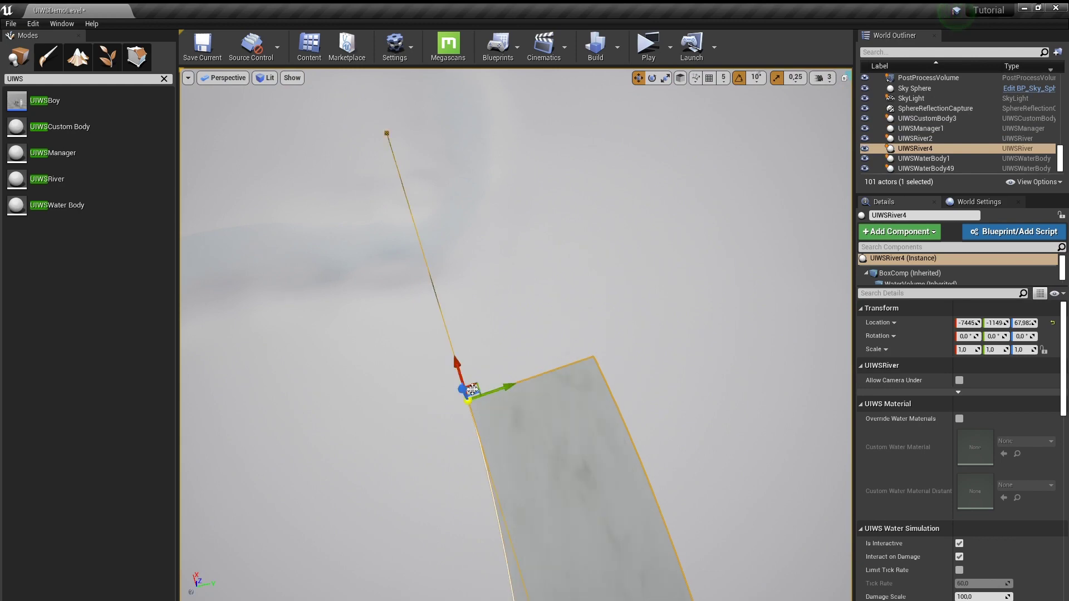
pyautogui.moveTo(476, 381)
pyautogui.mouseDown(button='right')
pyautogui.moveTo(470, 270)
pyautogui.moveTo(620, 191)
pyautogui.mouseUp(button='right')
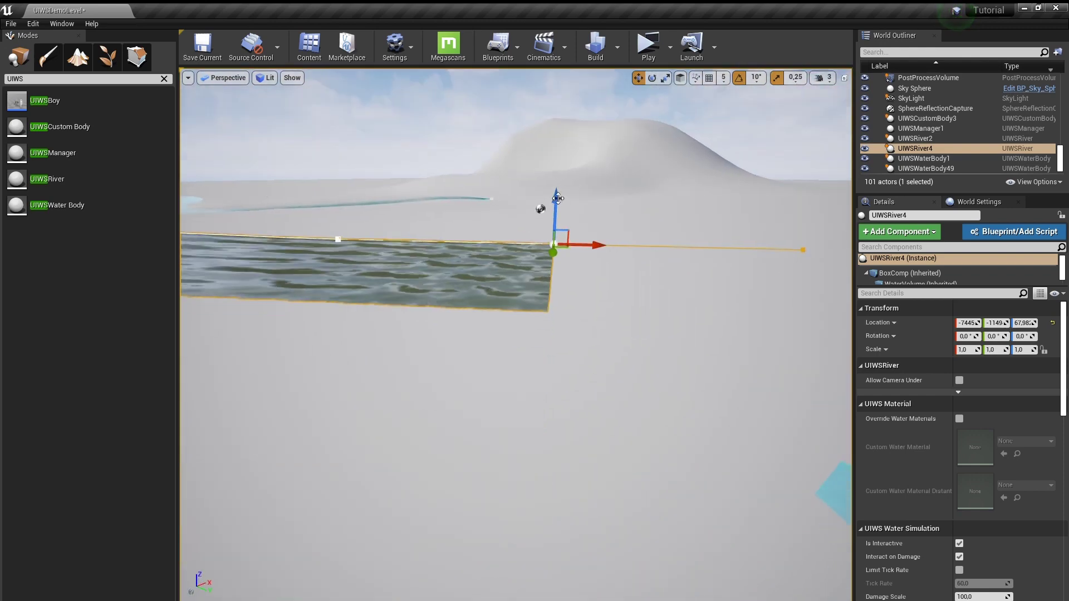
# Step: Lower the river's end point along Z so its final stretch drops steeply
pyautogui.moveTo(557, 198); pyautogui.dragTo(623, 419)
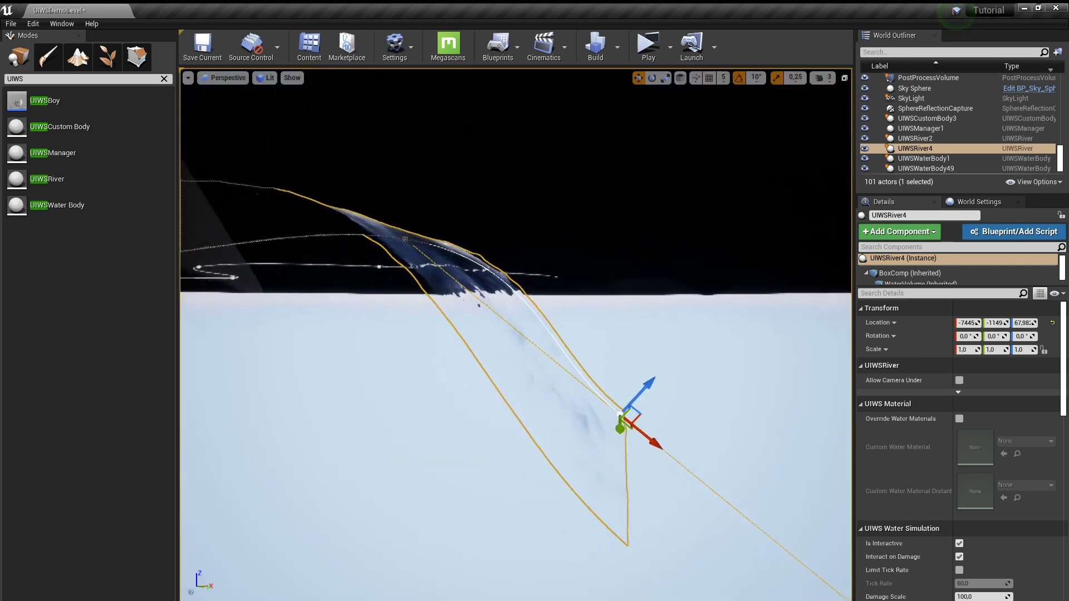
pyautogui.moveTo(622, 419); pyautogui.dragTo(624, 479, button='right')
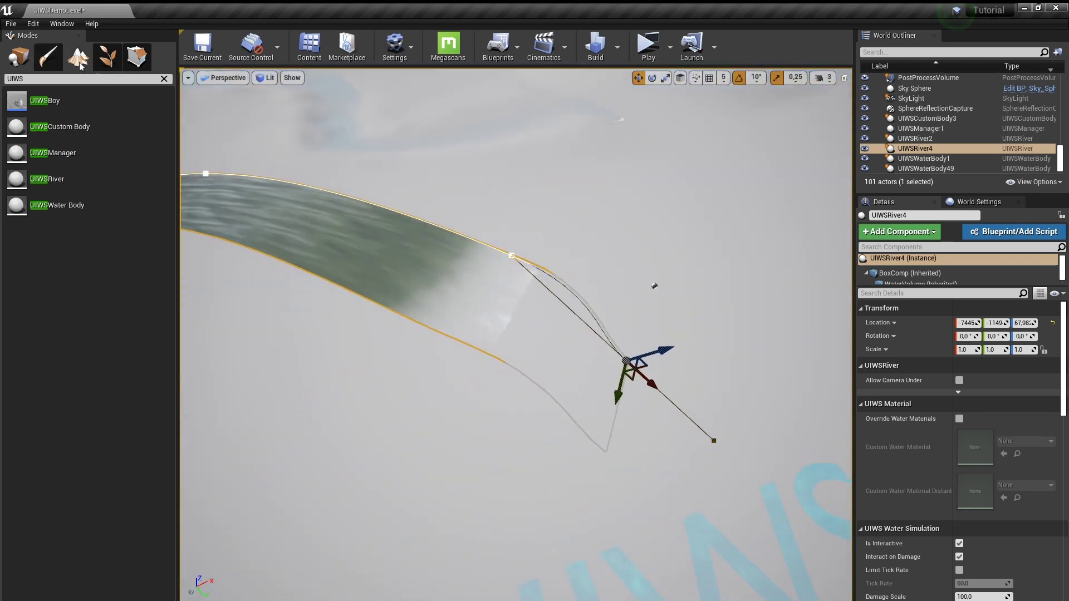
pyautogui.click(538, 277)
pyautogui.click(509, 253)
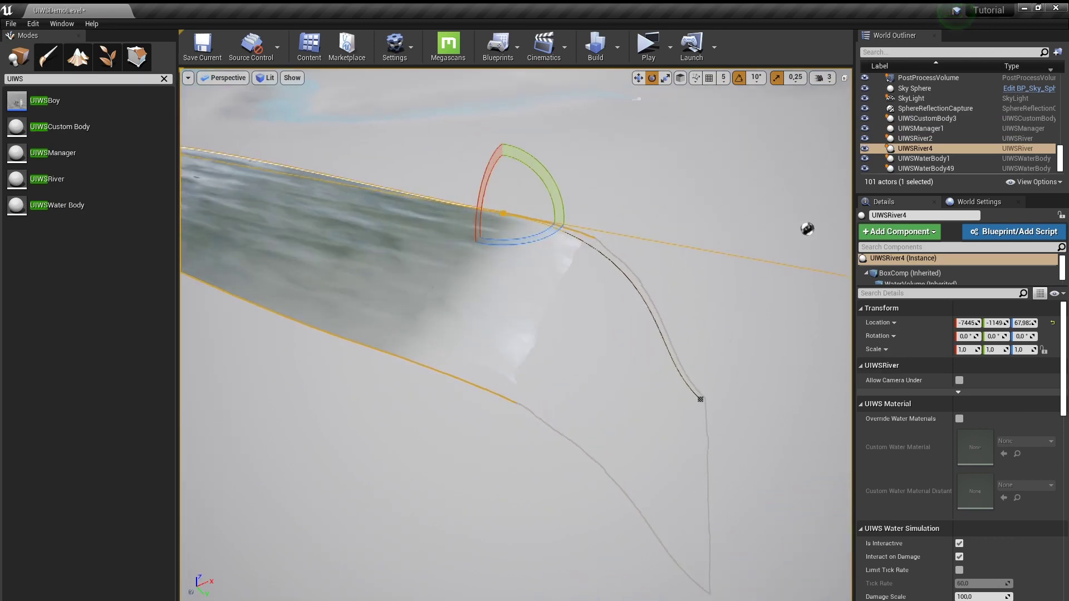
pyautogui.moveTo(440, 252); pyautogui.dragTo(440, 252, button='right')
# Step: Refocus the view between landscape and river and switch to the scale gizmo
pyautogui.click(635, 320)
pyautogui.press('f')
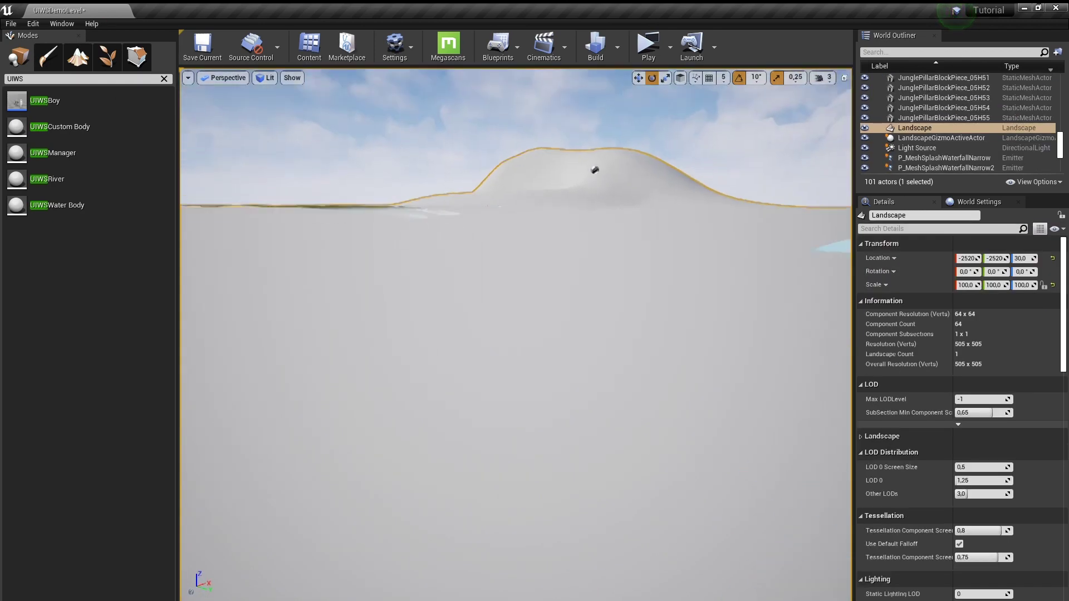
pyautogui.hotkey('ctrl', 'z')
pyautogui.press('f')
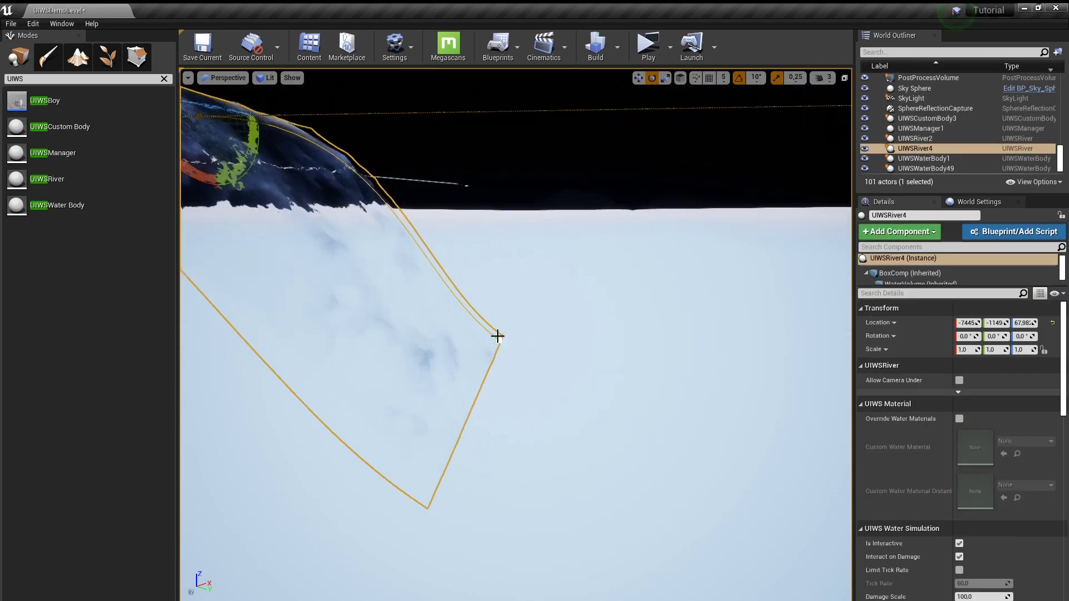
pyautogui.press('r')
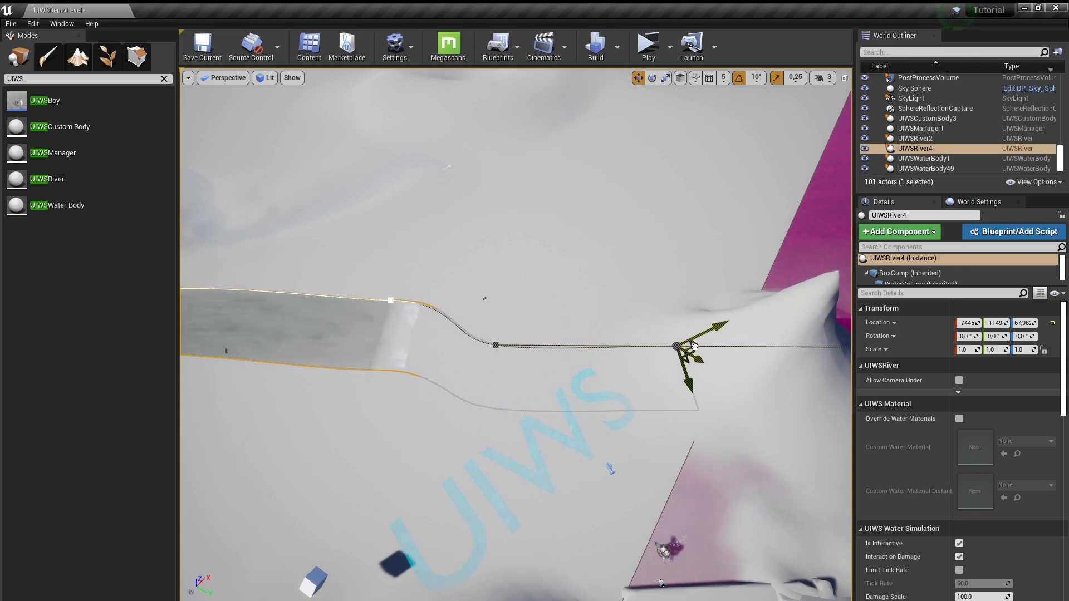
pyautogui.click(634, 327)
pyautogui.press('f')
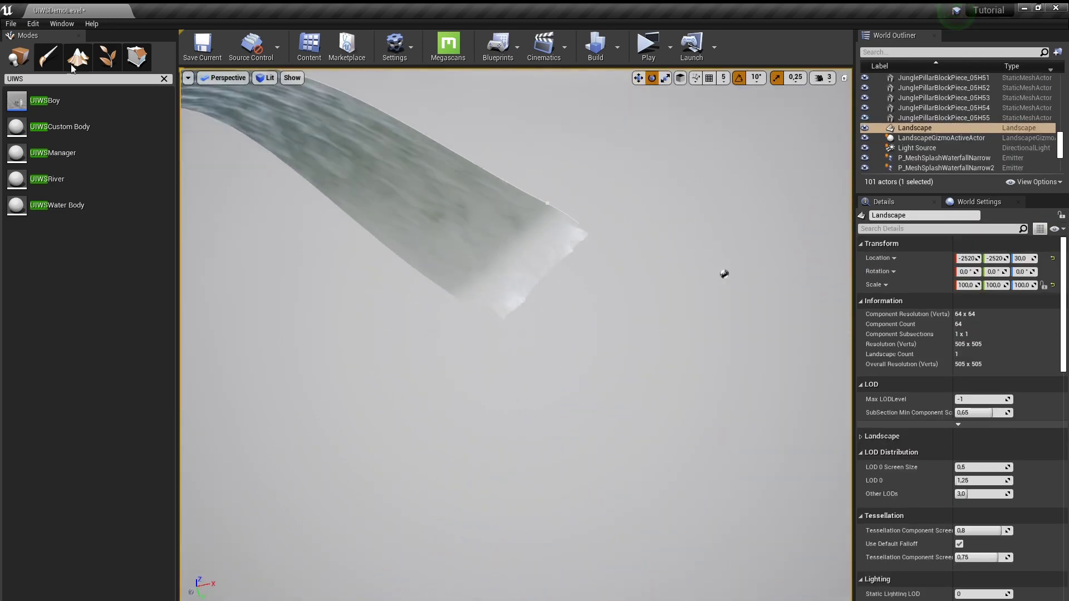
# Step: In Landscape Sculpt, undo an oversized stroke and make the brush much smaller
pyautogui.click(78, 57)
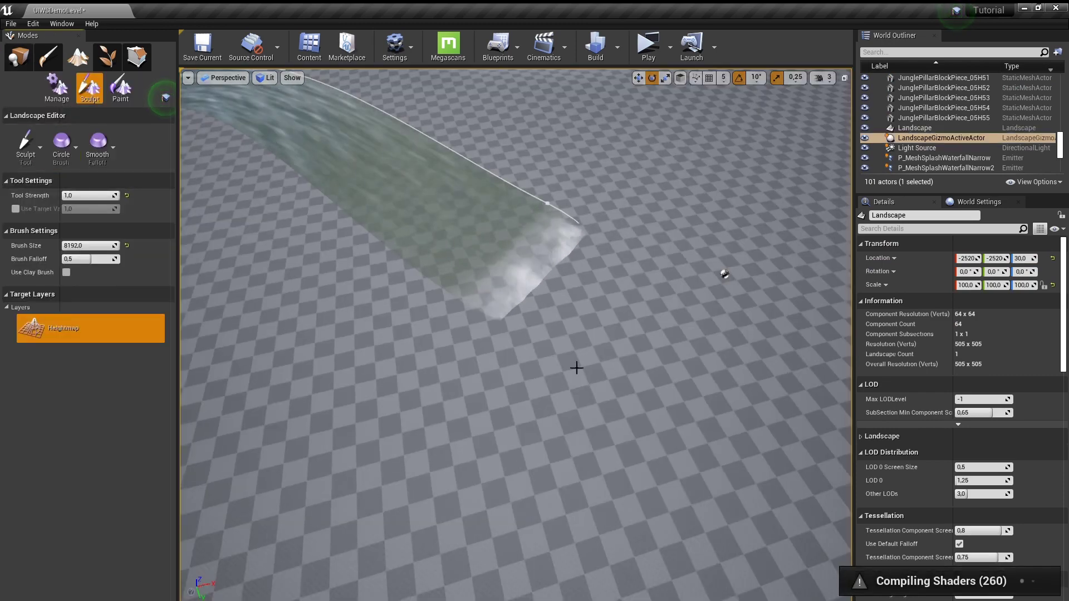
pyautogui.moveTo(332, 283); pyautogui.dragTo(431, 296, button='right')
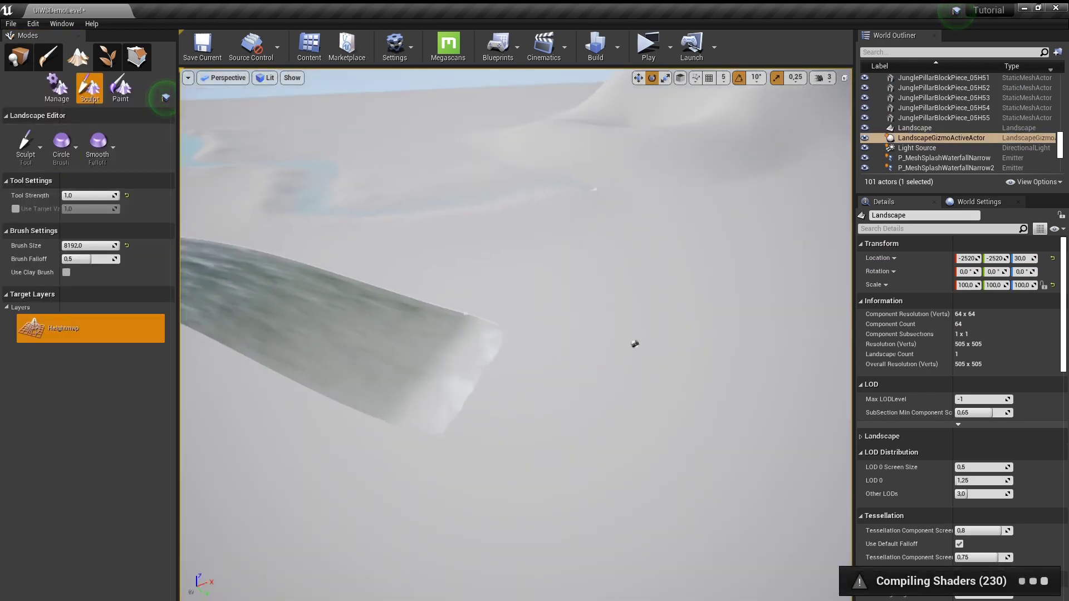
pyautogui.moveTo(610, 237); pyautogui.dragTo(322, 497, button='right')
pyautogui.moveTo(459, 280); pyautogui.dragTo(459, 280, button='right')
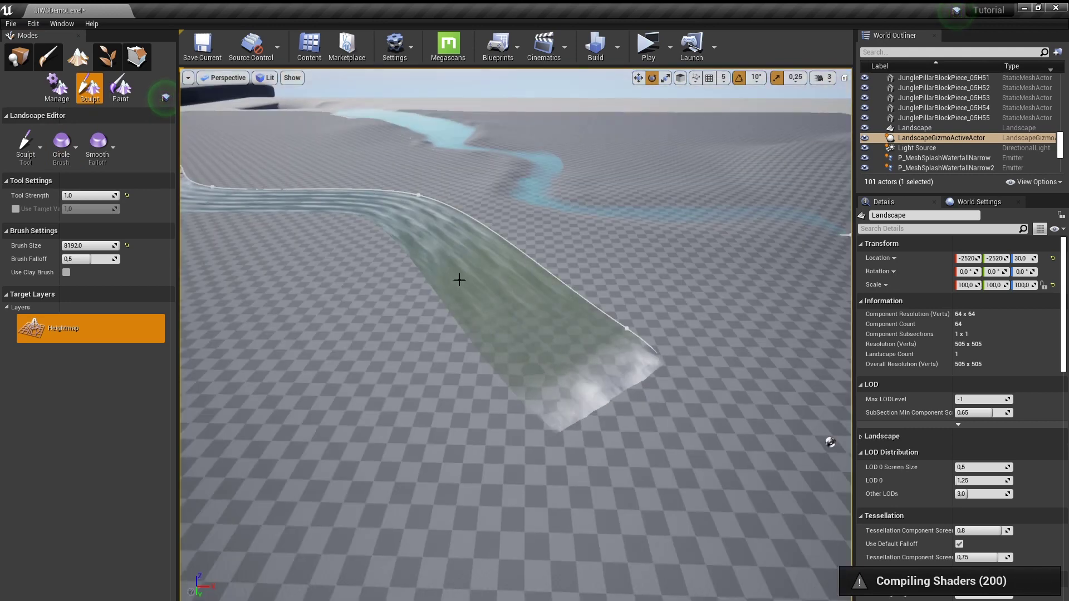
pyautogui.moveTo(284, 267); pyautogui.dragTo(341, 219, button='right')
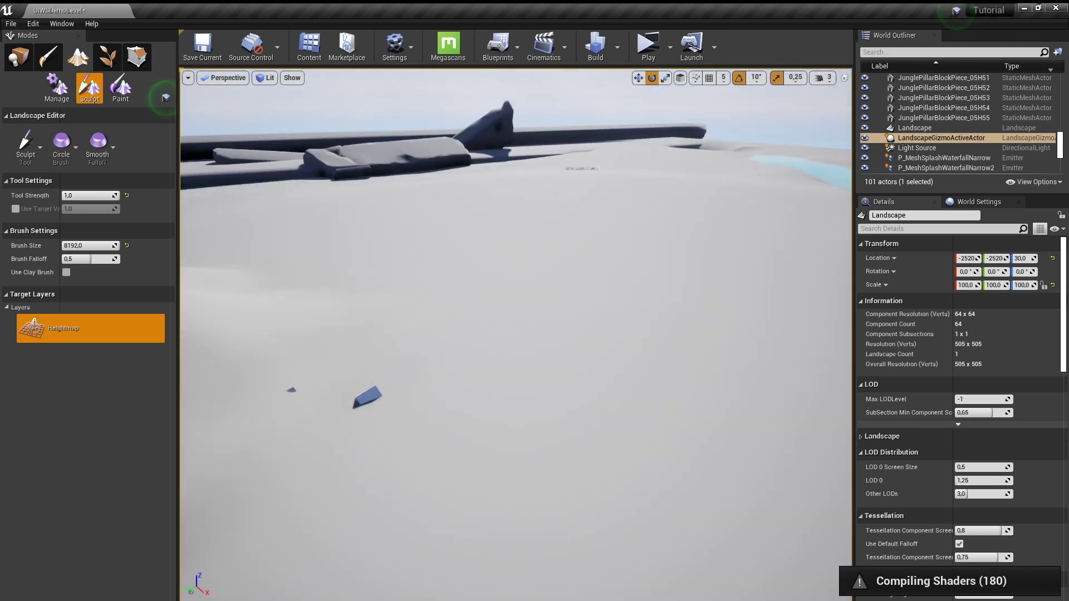
pyautogui.hotkey('ctrl', 'z')
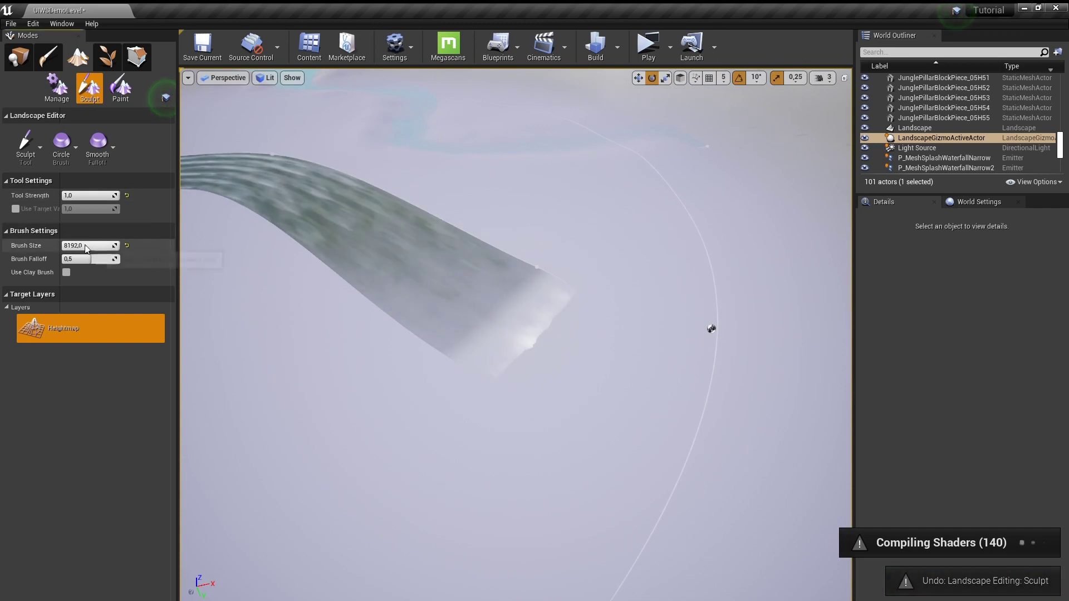
pyautogui.moveTo(87, 248); pyautogui.dragTo(45, 247)
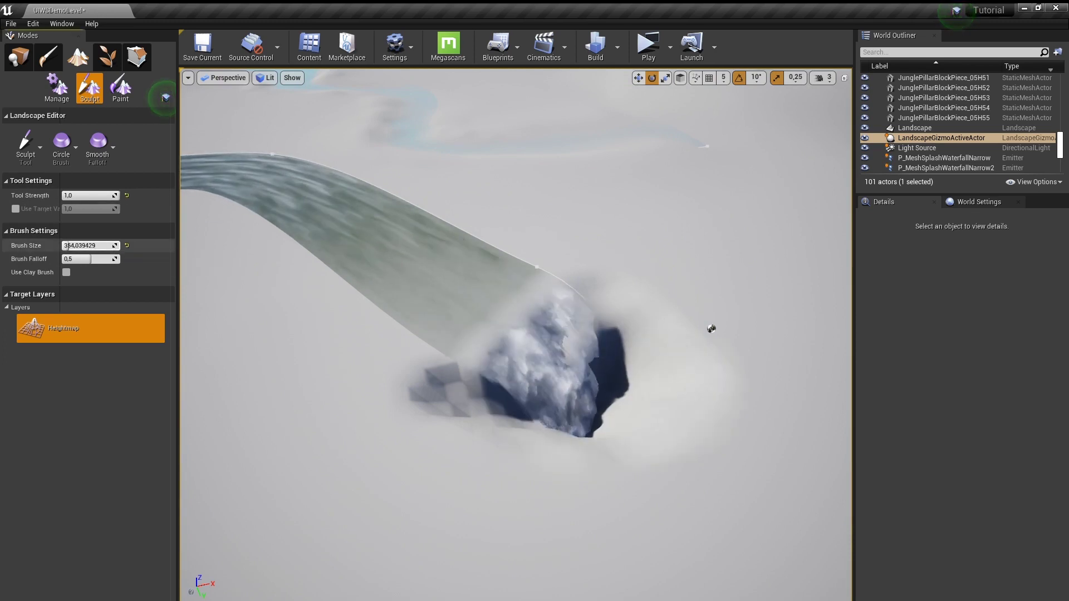
# Step: Inspect the sculpted drop beneath the river's end from several angles
pyautogui.moveTo(580, 283); pyautogui.dragTo(579, 283, button='right')
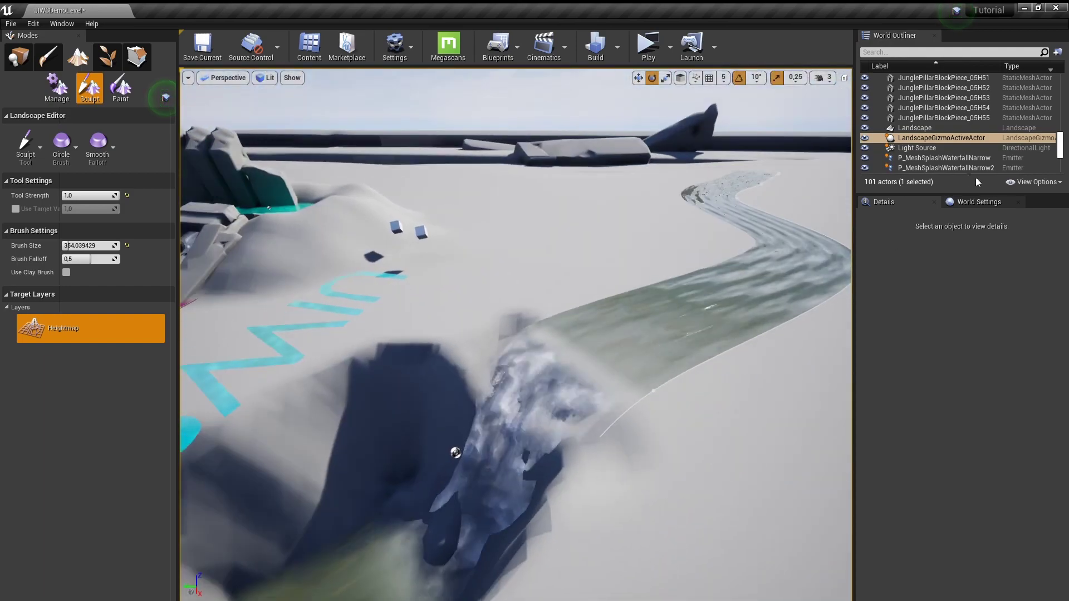
pyautogui.moveTo(583, 386); pyautogui.dragTo(583, 386, button='right')
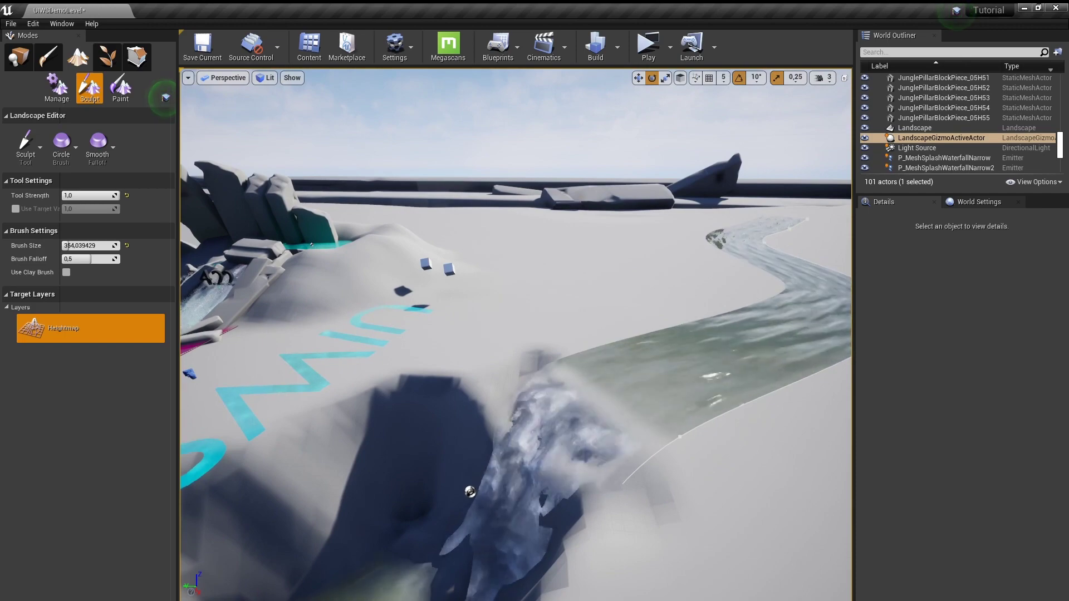
pyautogui.moveTo(583, 386); pyautogui.dragTo(583, 386, button='right')
pyautogui.moveTo(327, 549); pyautogui.dragTo(344, 540, button='right')
# Step: Return to Place mode, select UIWSRiver4, and scroll to its Water Simulation and Water Body settings
pyautogui.hotkey('shift', '1')
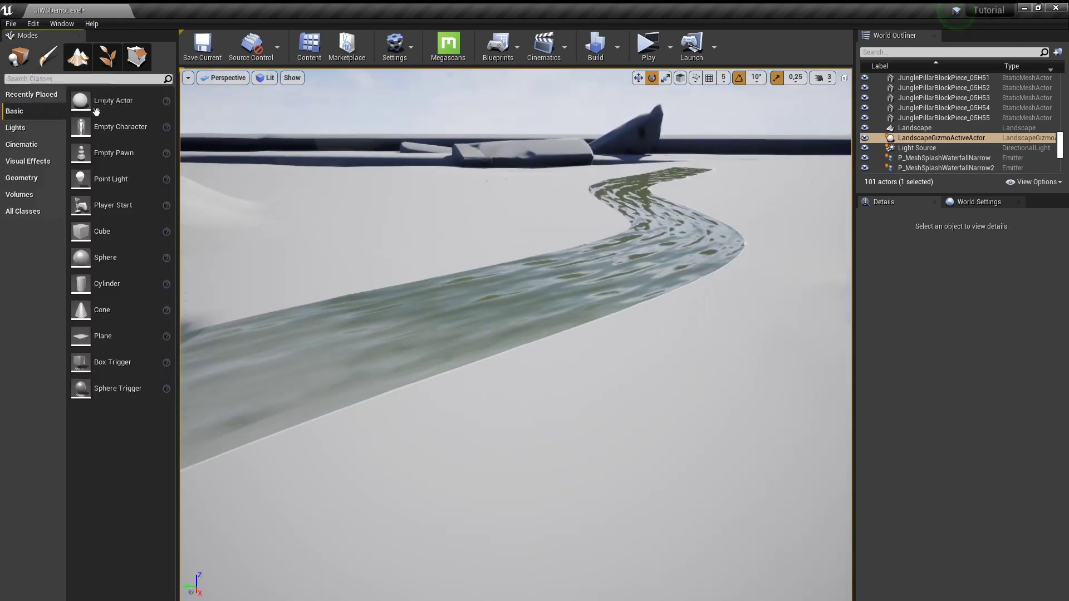
pyautogui.click(382, 322)
pyautogui.moveTo(382, 322); pyautogui.dragTo(382, 322, button='right')
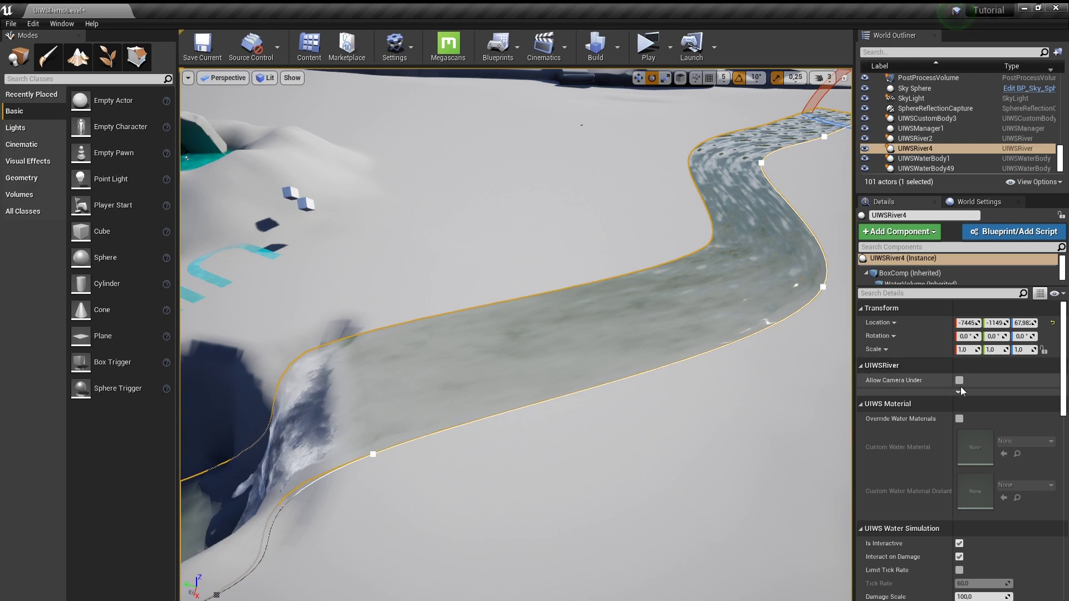
pyautogui.scroll(-2, 911, 433)
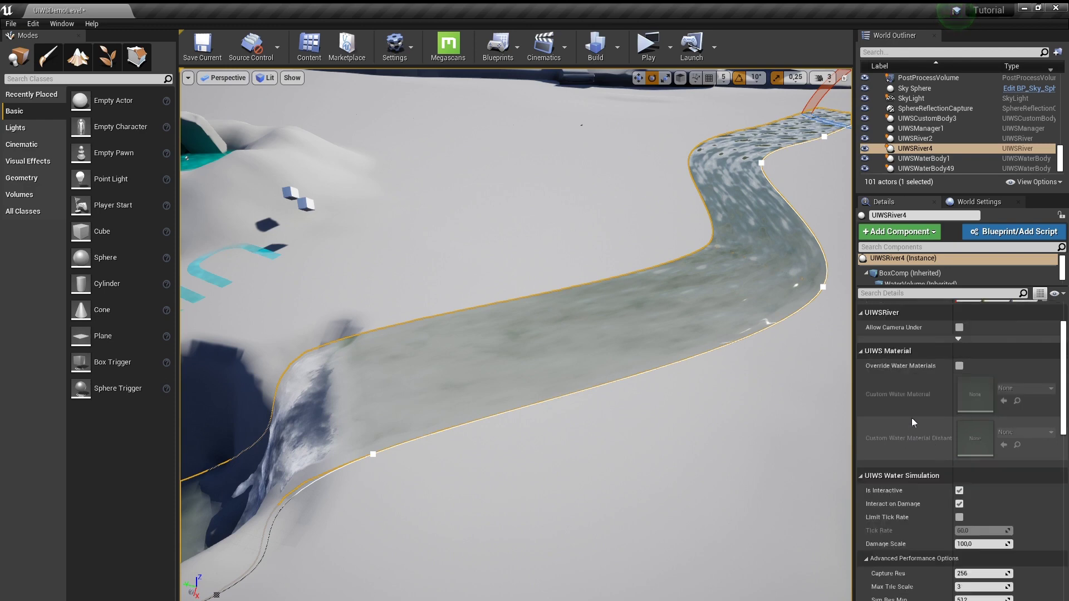
pyautogui.scroll(-3, 927, 434)
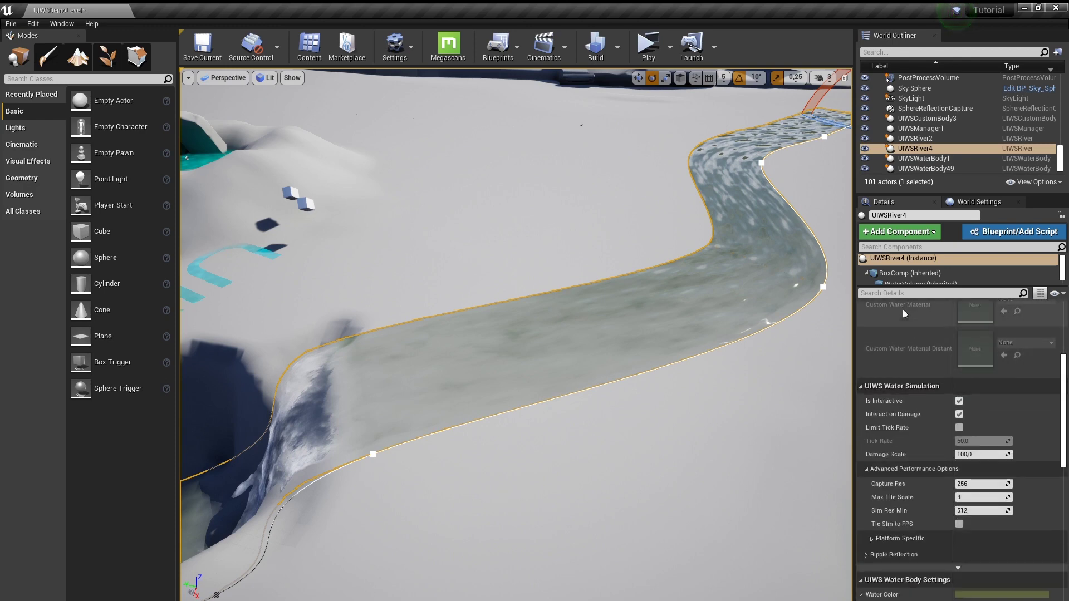
pyautogui.scroll(-2, 897, 314)
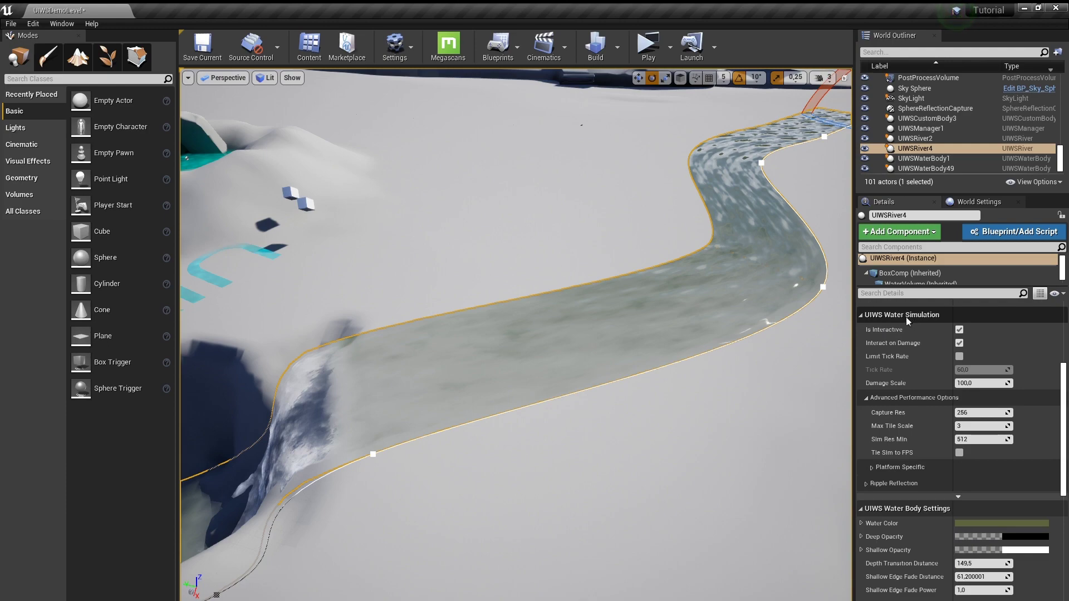
pyautogui.moveTo(545, 252); pyautogui.dragTo(535, 290, button='right')
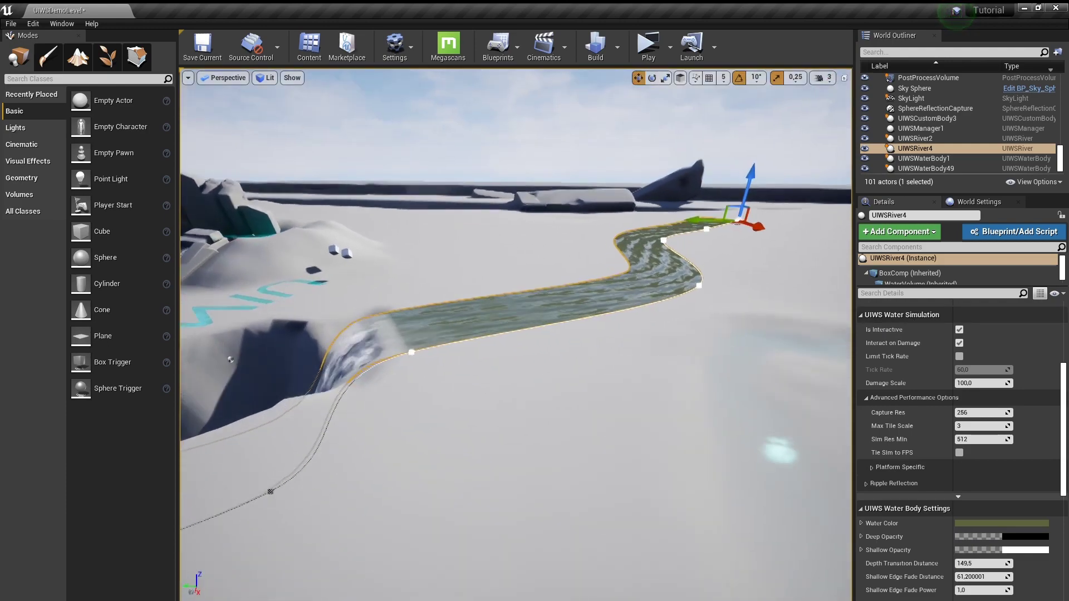
pyautogui.moveTo(545, 252); pyautogui.dragTo(643, 442, button='right')
# Step: Play From Here, run the character along the river toward the waterfall, then stop with Esc
pyautogui.rightClick(643, 442)
pyautogui.click(672, 416)
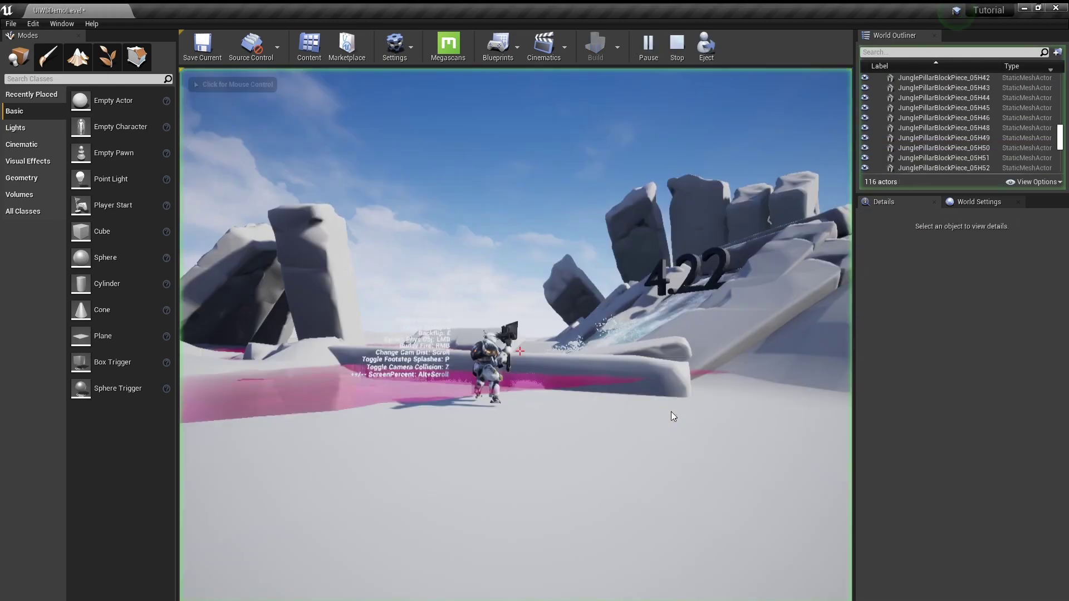
pyautogui.press('w')
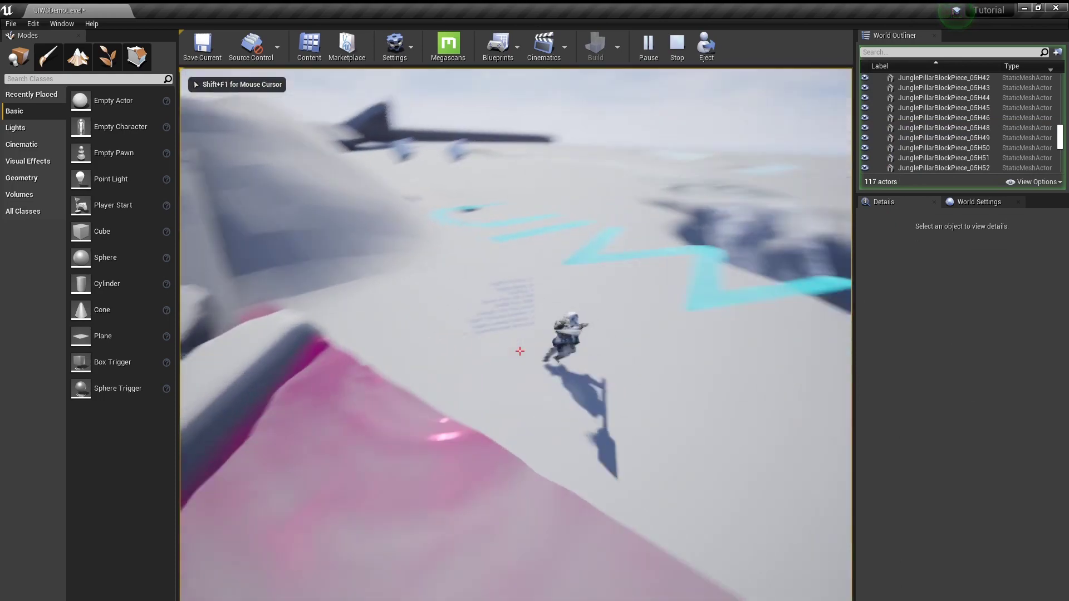
pyautogui.press('w')
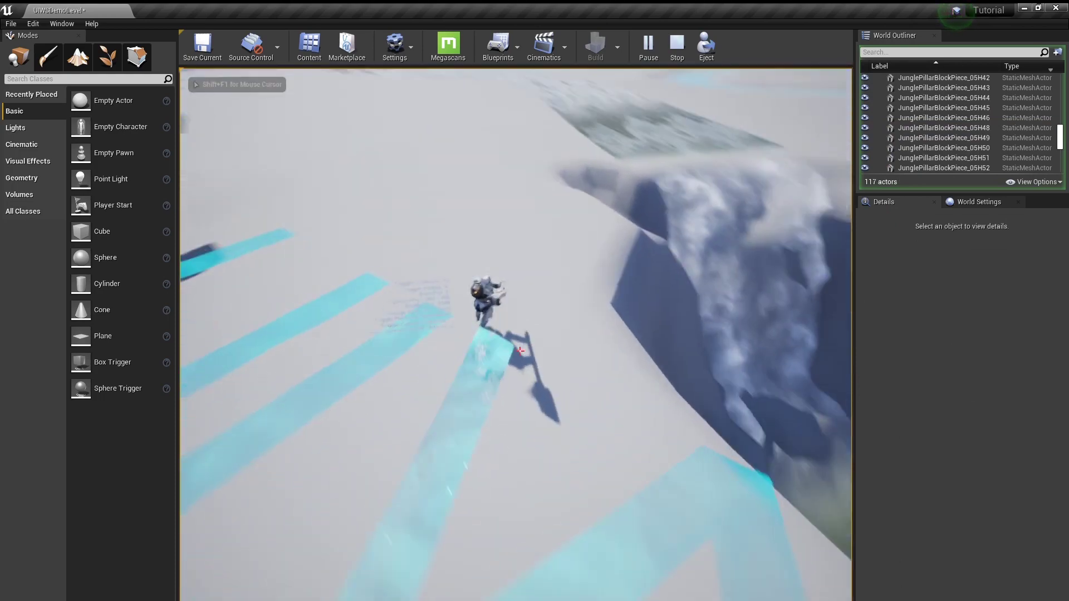
pyautogui.press('w')
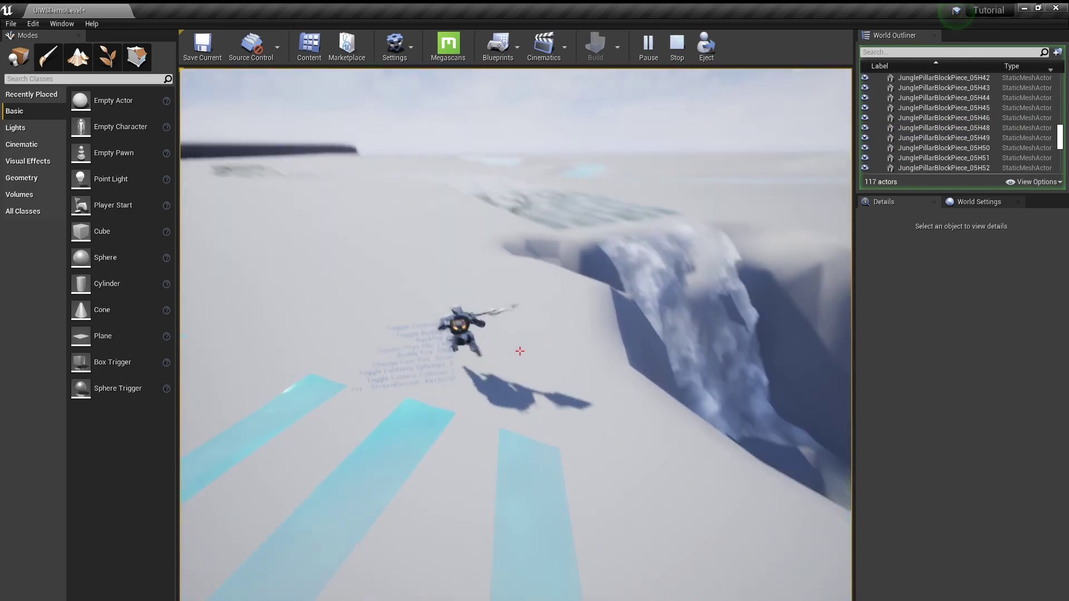
pyautogui.press('w')
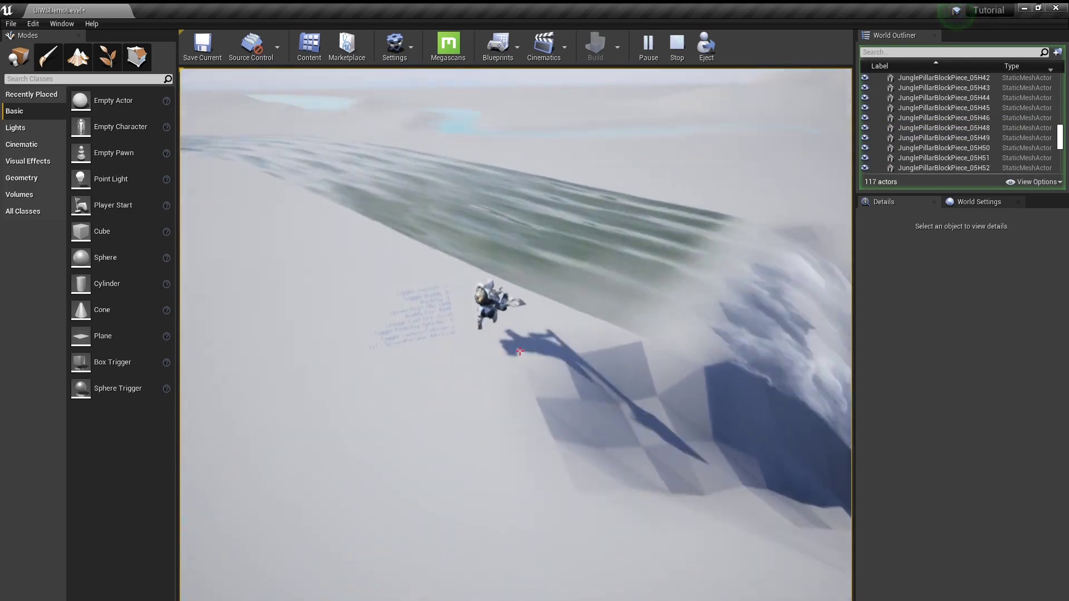
pyautogui.press('w')
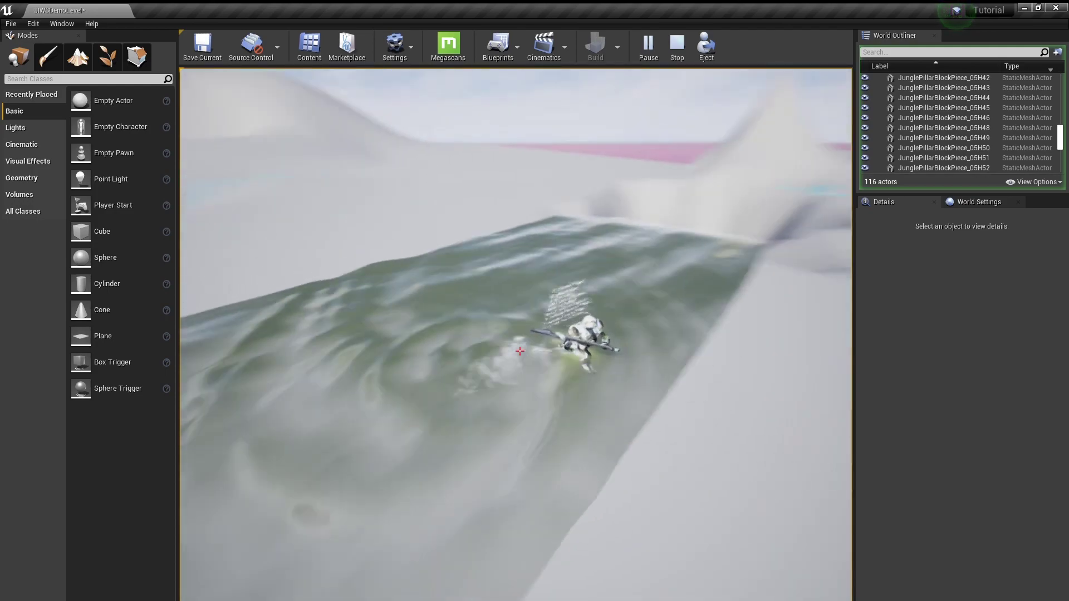
pyautogui.press('w')
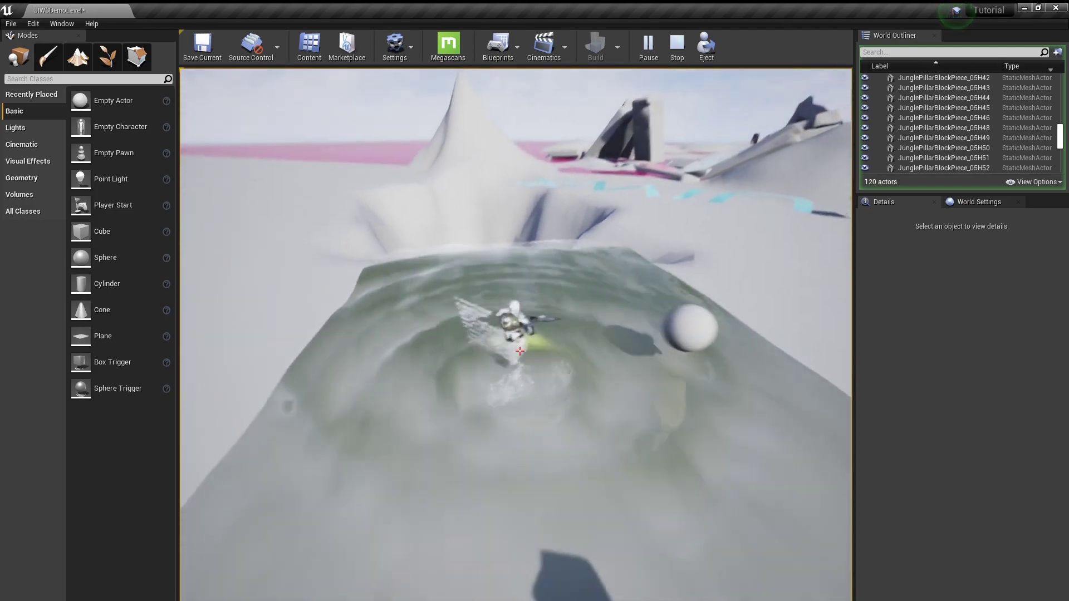
pyautogui.press('h')
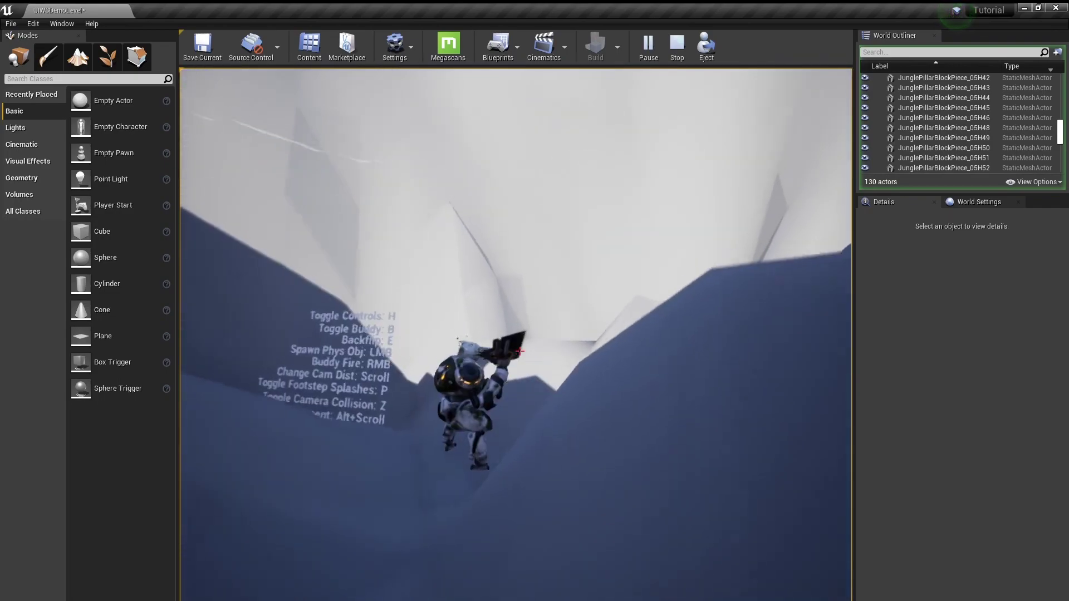
pyautogui.press('Escape')
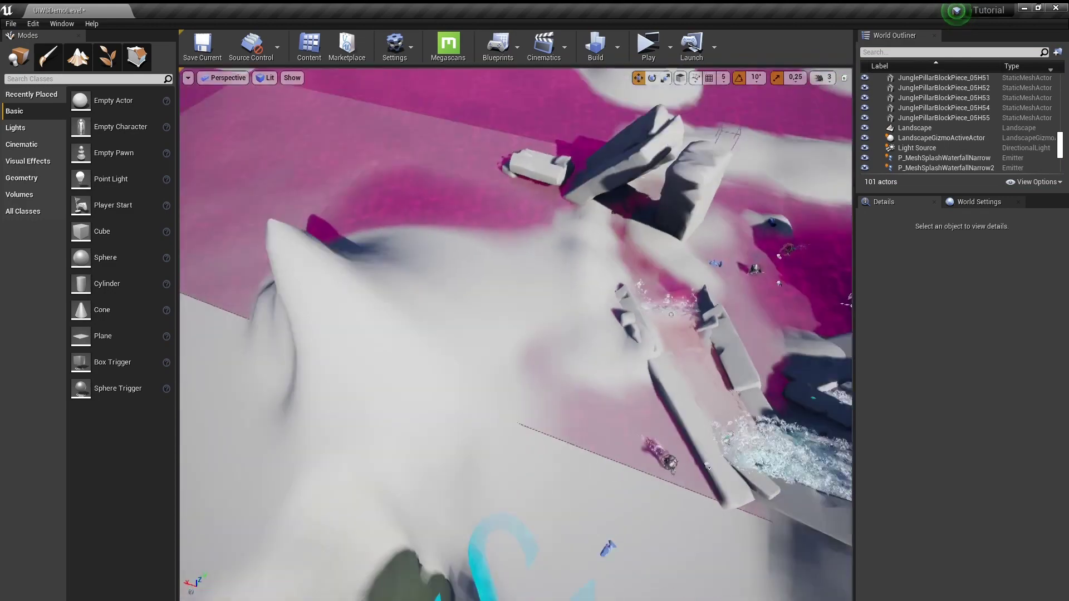
# Step: Select UIWSRiver4, then start a Play From Here test beside the river
pyautogui.moveTo(428, 343); pyautogui.dragTo(427, 344, button='right')
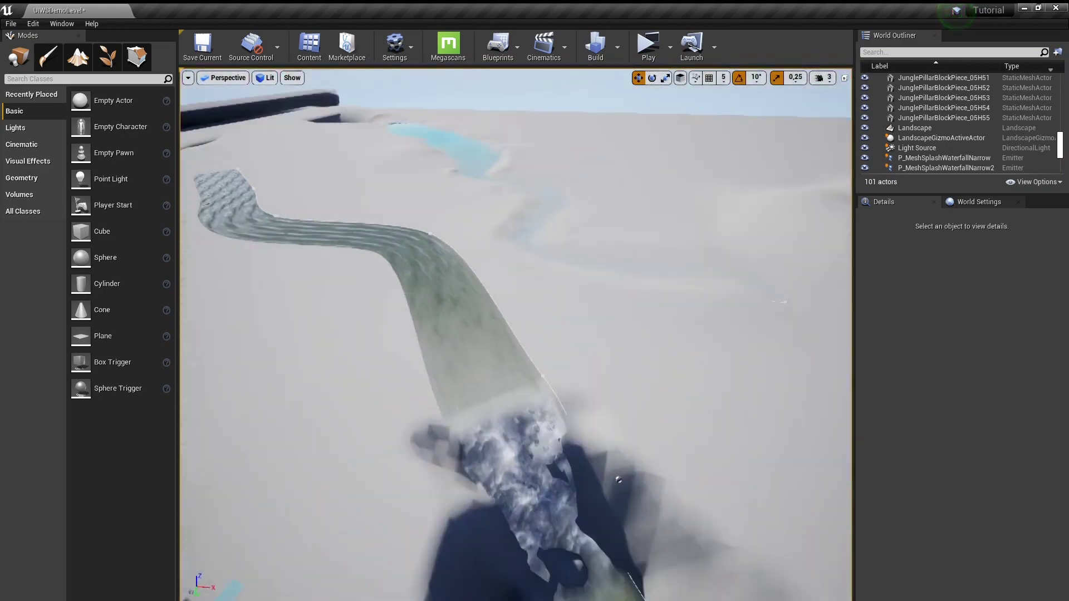
pyautogui.click(427, 344)
pyautogui.scroll(5, 977, 356)
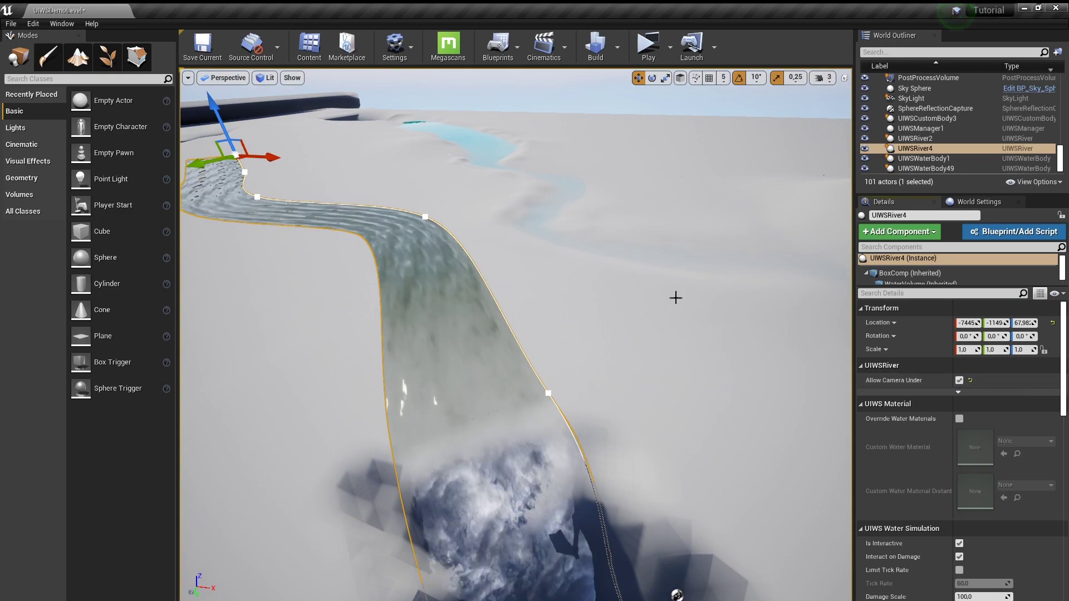
pyautogui.moveTo(675, 298); pyautogui.dragTo(584, 330, button='right')
pyautogui.rightClick(647, 329)
pyautogui.click(746, 406)
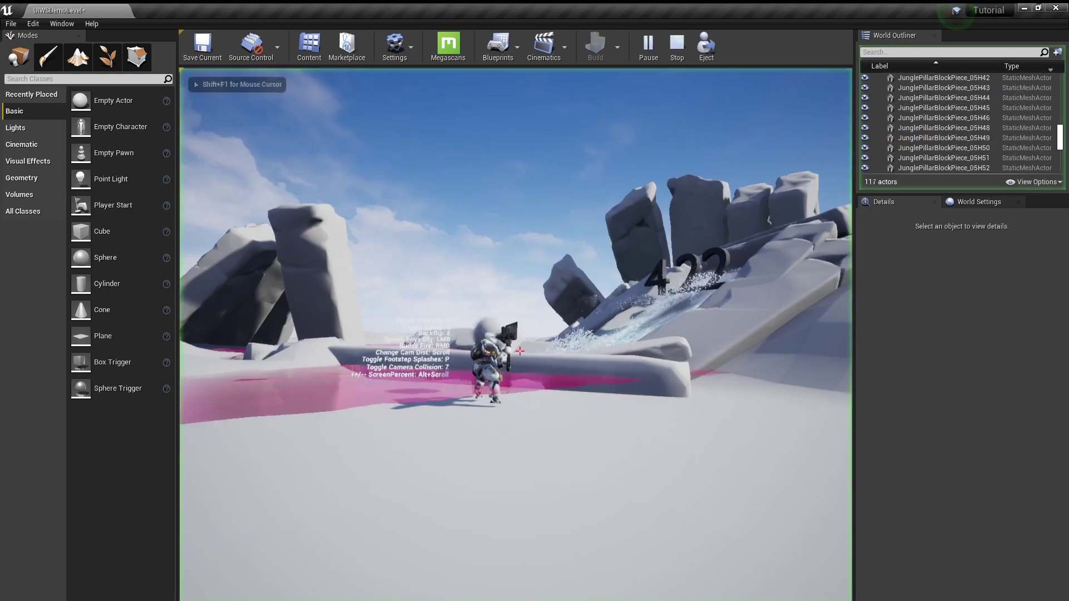
# Step: Run the character across the level with W, then end the play test with Esc
pyautogui.press('w')
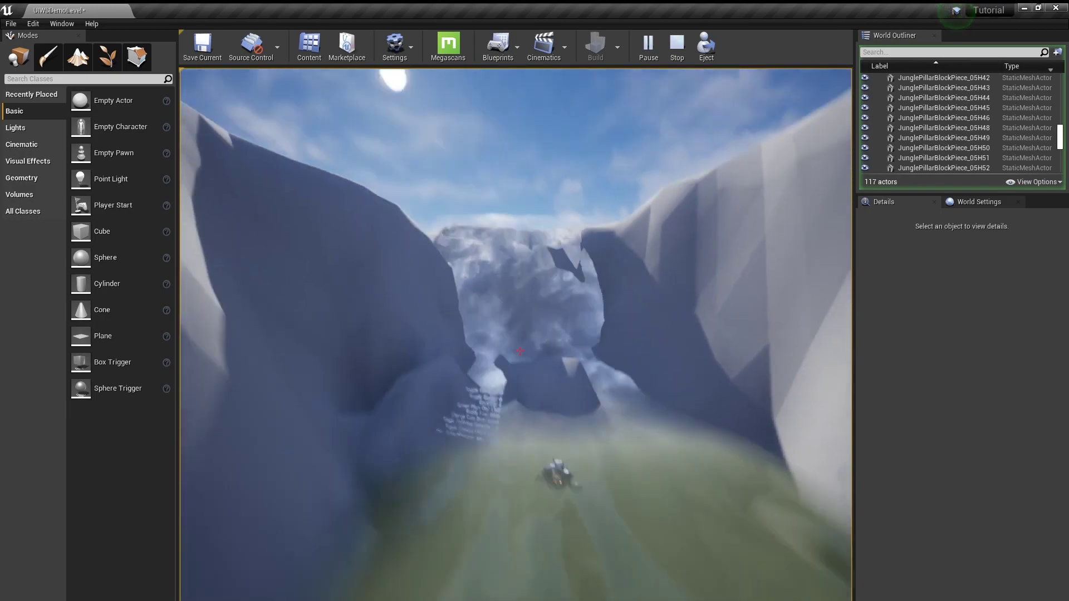
pyautogui.press('Escape')
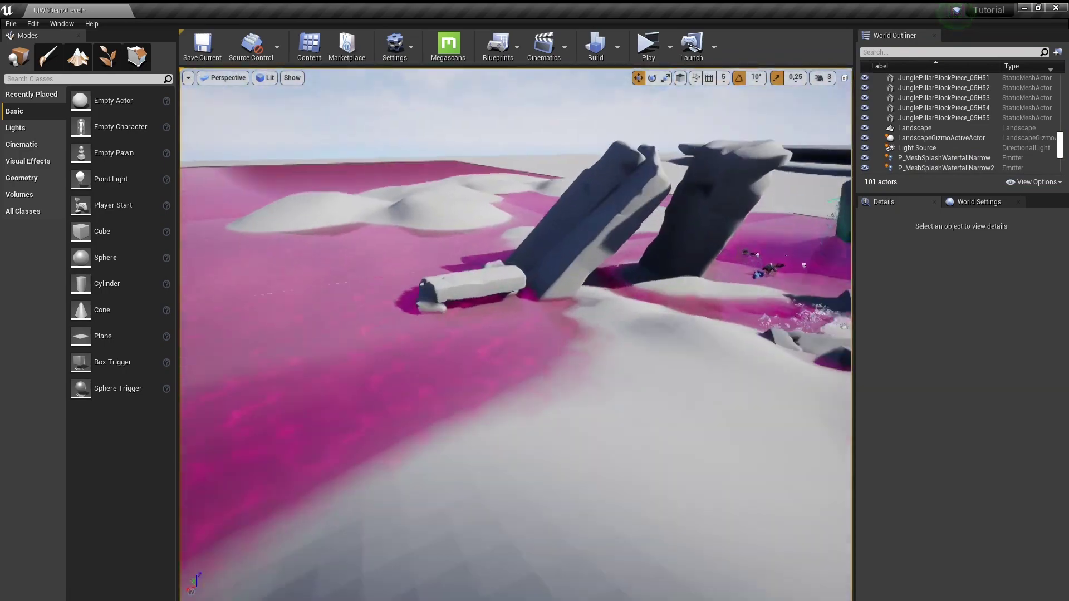
# Step: Frame the existing UIWSWaterBody1 and place a new UIWS Water Body from a UIWS Place Modes search
pyautogui.click(353, 348)
pyautogui.press('f')
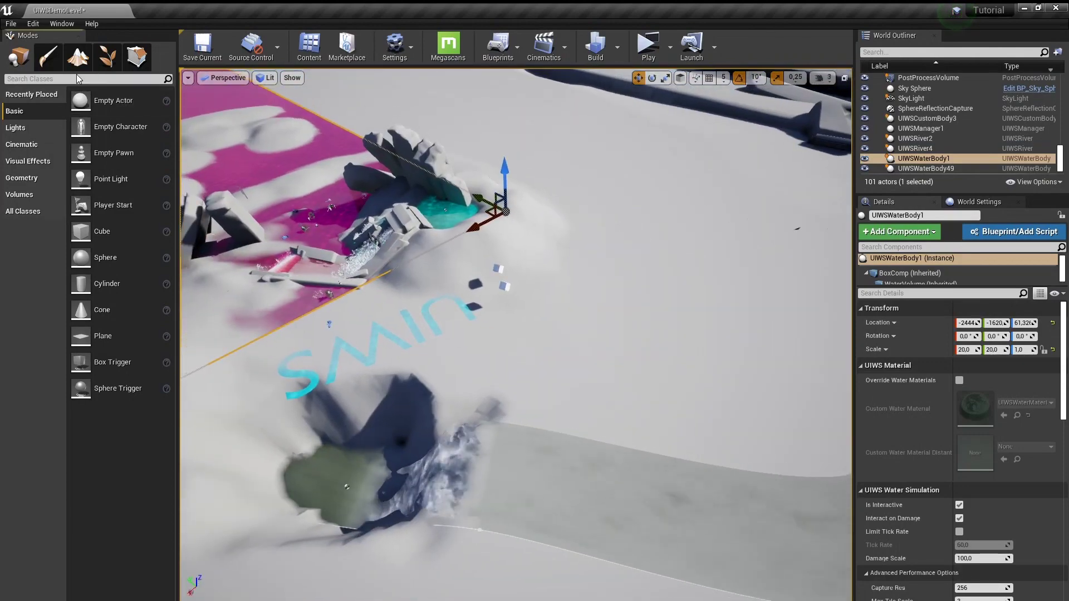
pyautogui.write('UIWS')
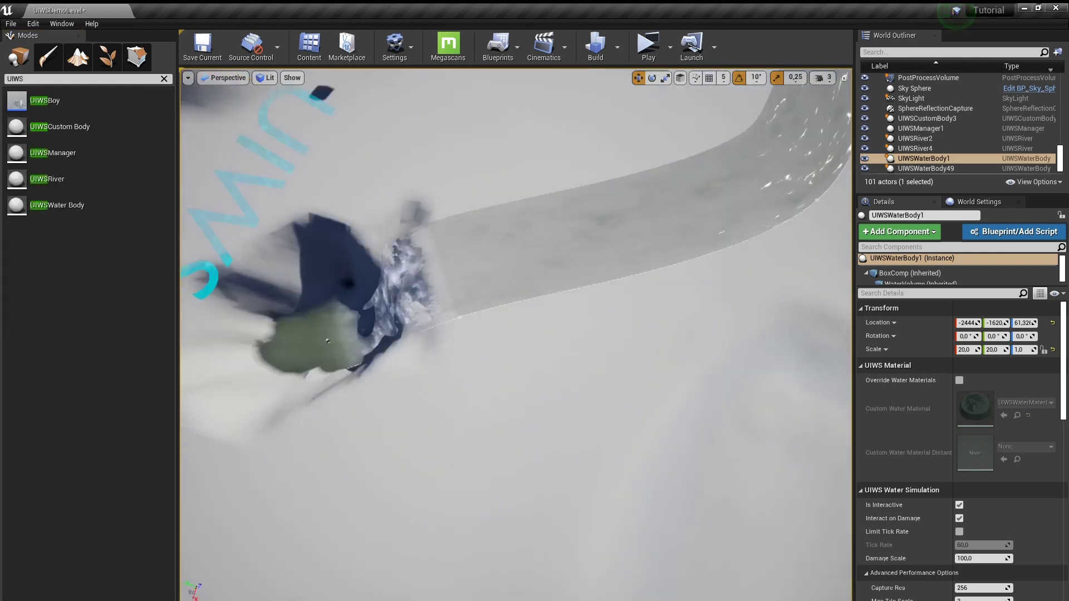
pyautogui.moveTo(81, 214); pyautogui.dragTo(438, 305)
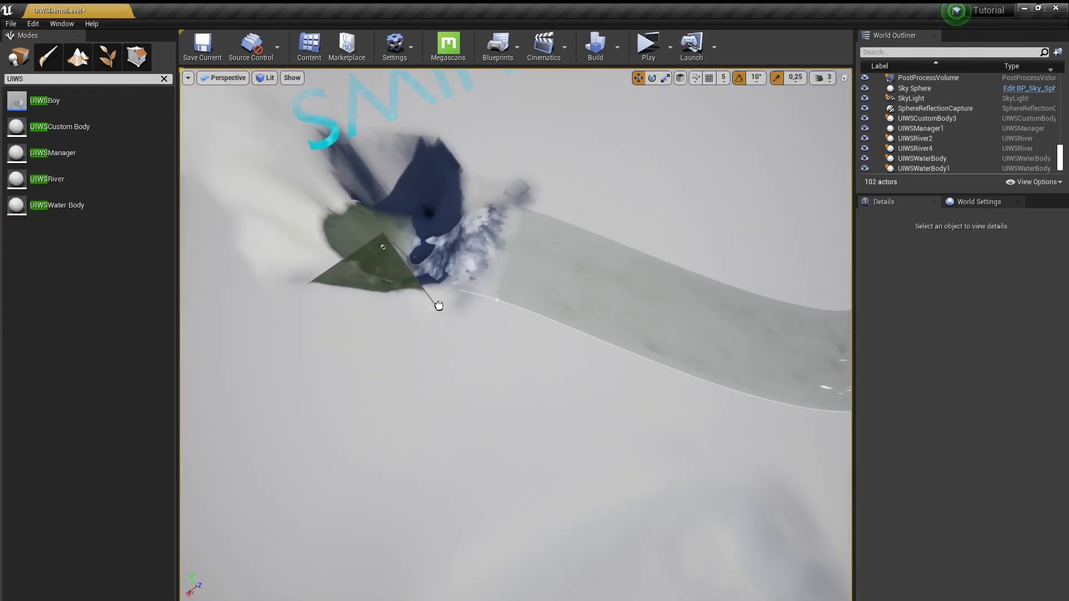
# Step: Lower the new water body into the ravine, rotate it to fit the basin, and slide it under the waterfall
pyautogui.click(429, 222)
pyautogui.press('f')
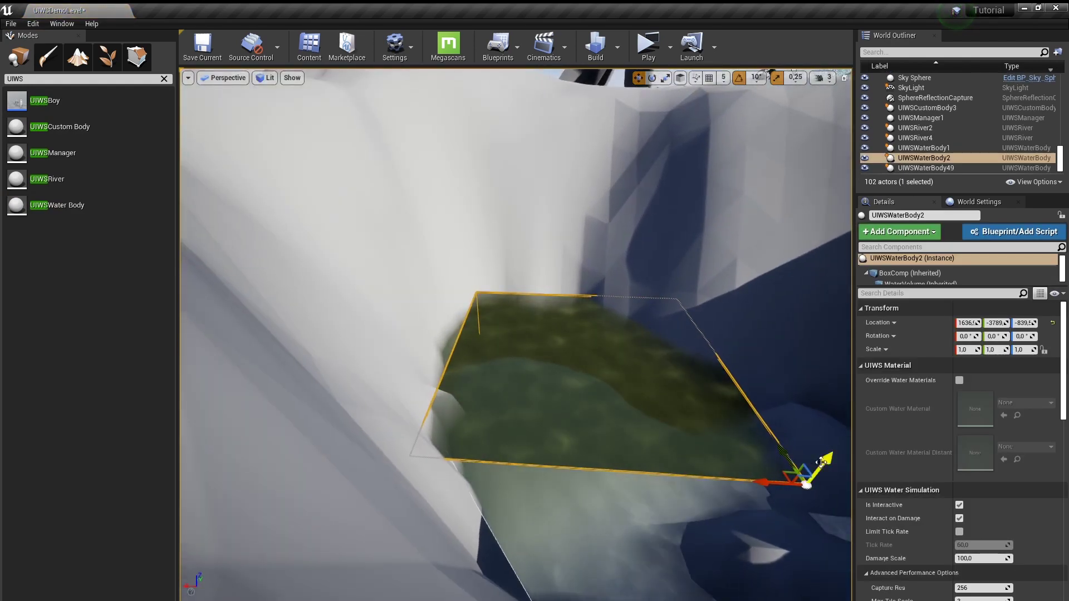
pyautogui.moveTo(822, 463); pyautogui.dragTo(819, 528)
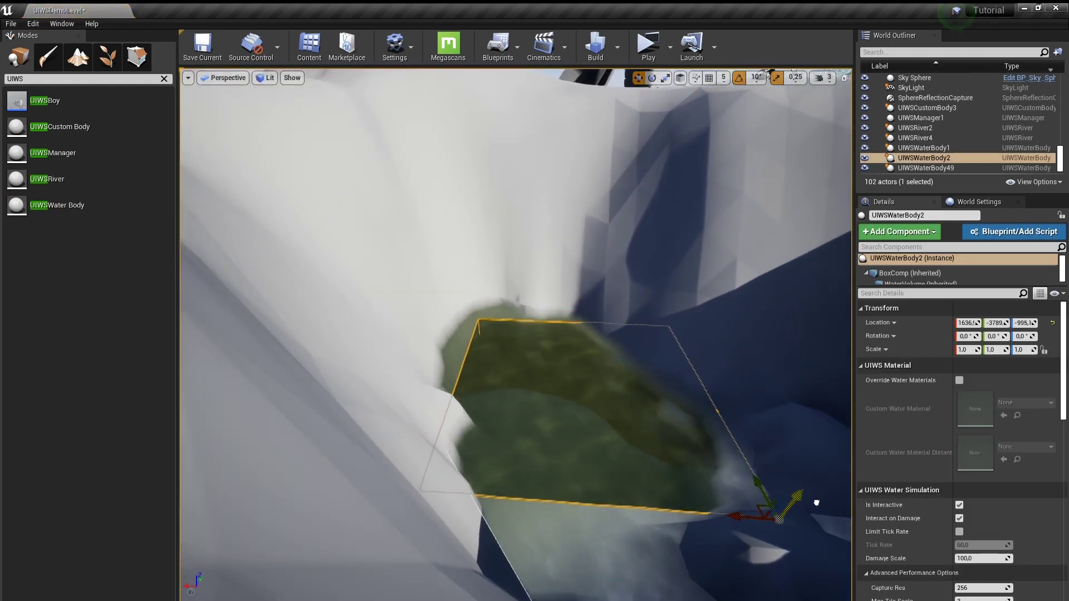
pyautogui.moveTo(819, 528); pyautogui.dragTo(712, 525, button='right')
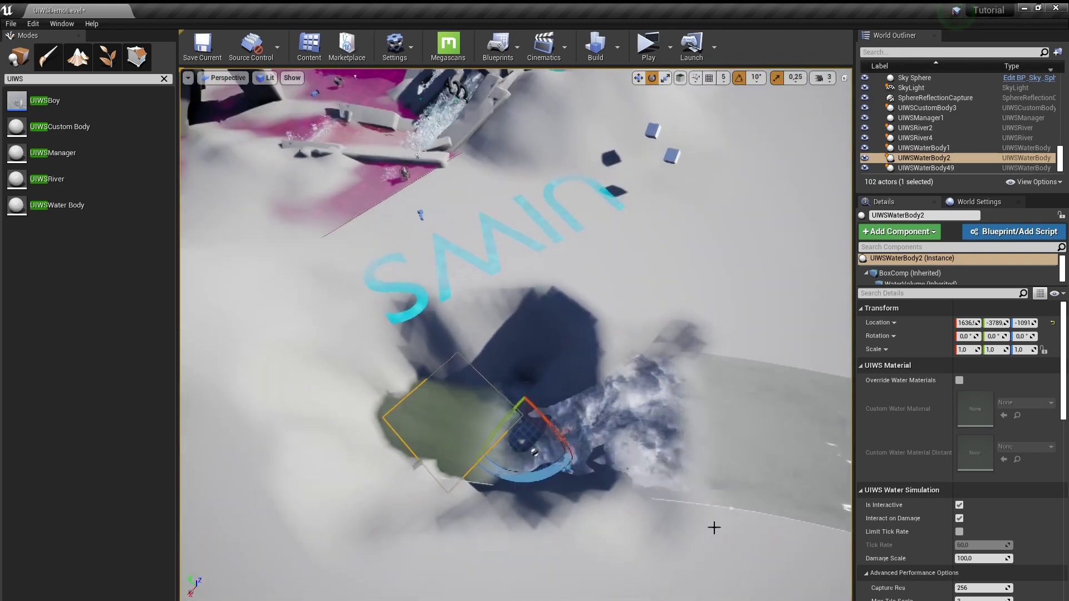
pyautogui.press('e')
pyautogui.moveTo(582, 423); pyautogui.dragTo(507, 476)
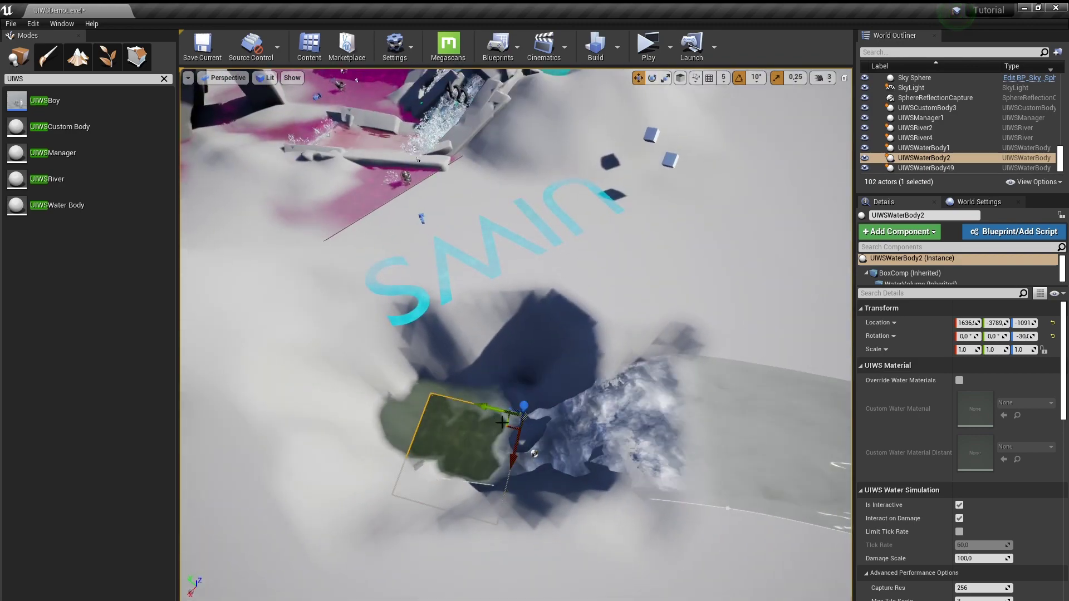
pyautogui.moveTo(502, 423); pyautogui.dragTo(590, 414)
# Step: Zoom out to a wider view of the pool and start Play From Here on the landscape
pyautogui.scroll(-1, 975, 415)
pyautogui.scroll(-1, 971, 421)
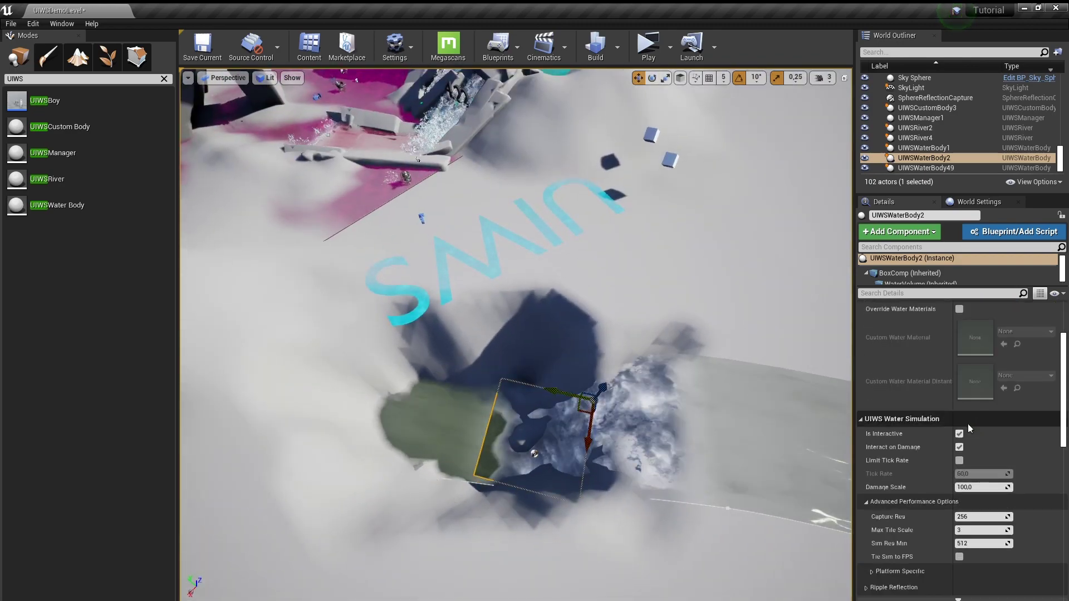
pyautogui.scroll(-1, 968, 423)
pyautogui.scroll(-1, 990, 407)
pyautogui.scroll(-2, 989, 412)
pyautogui.scroll(-1, 986, 418)
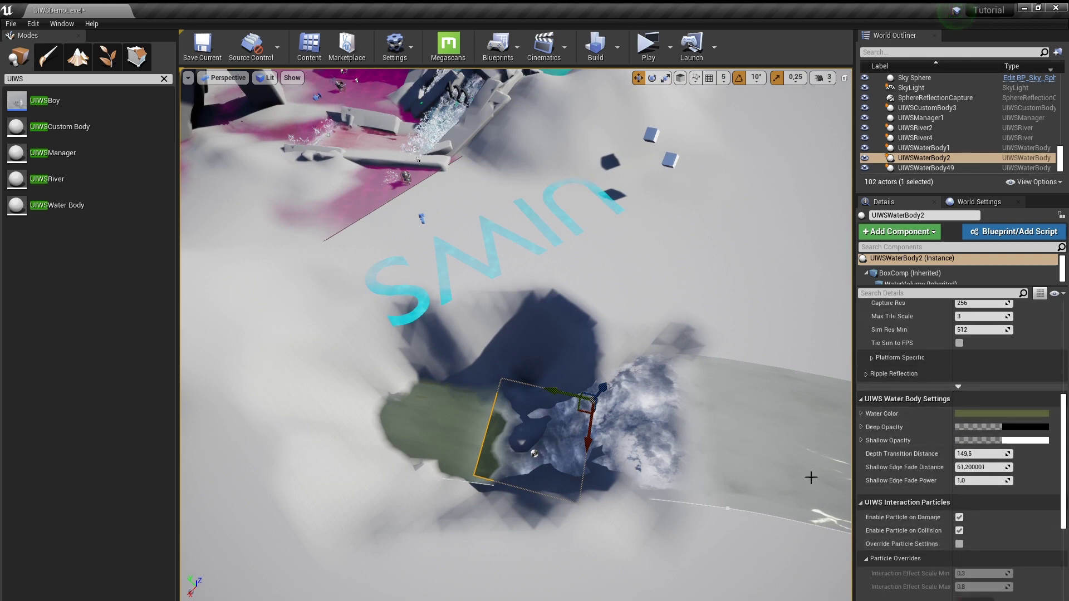
pyautogui.keyDown('alt'); pyautogui.moveTo(557, 390); pyautogui.dragTo(625, 380); pyautogui.keyUp('alt')
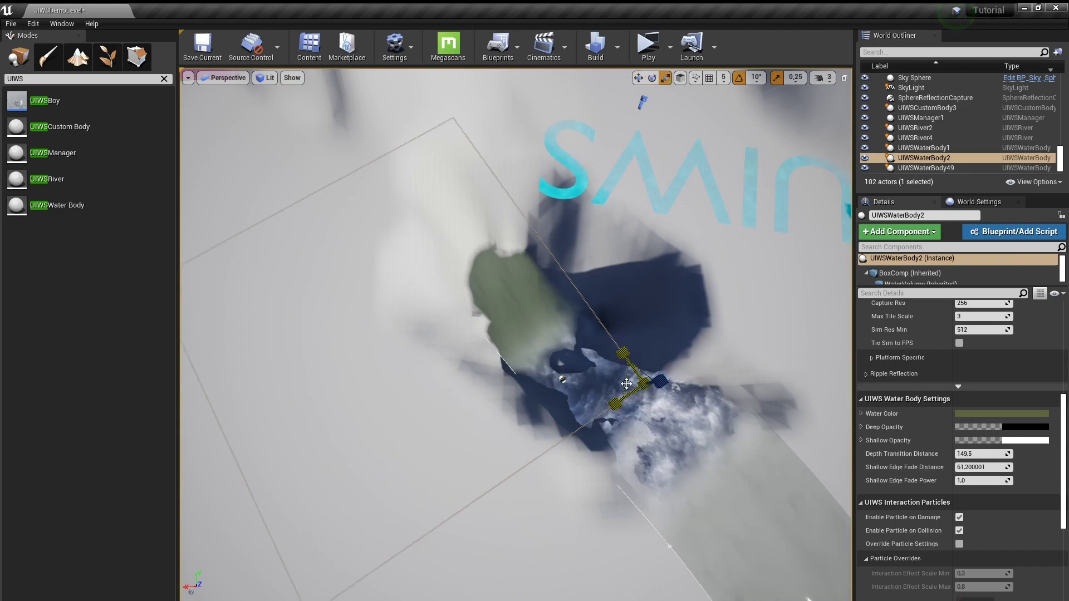
pyautogui.keyDown('alt'); pyautogui.moveTo(704, 359); pyautogui.dragTo(627, 252); pyautogui.keyUp('alt')
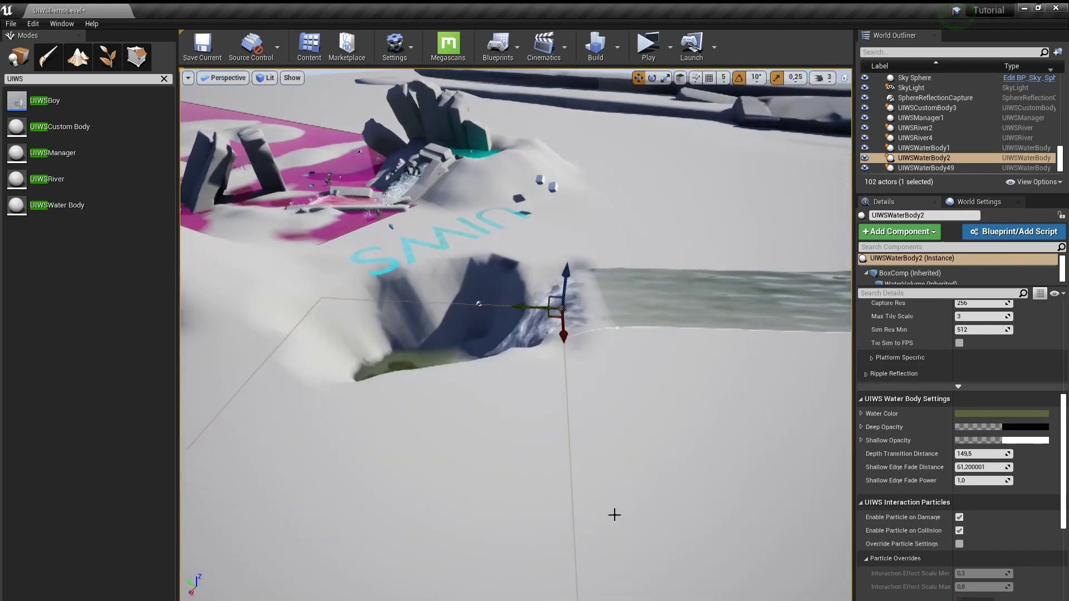
pyautogui.rightClick(627, 252)
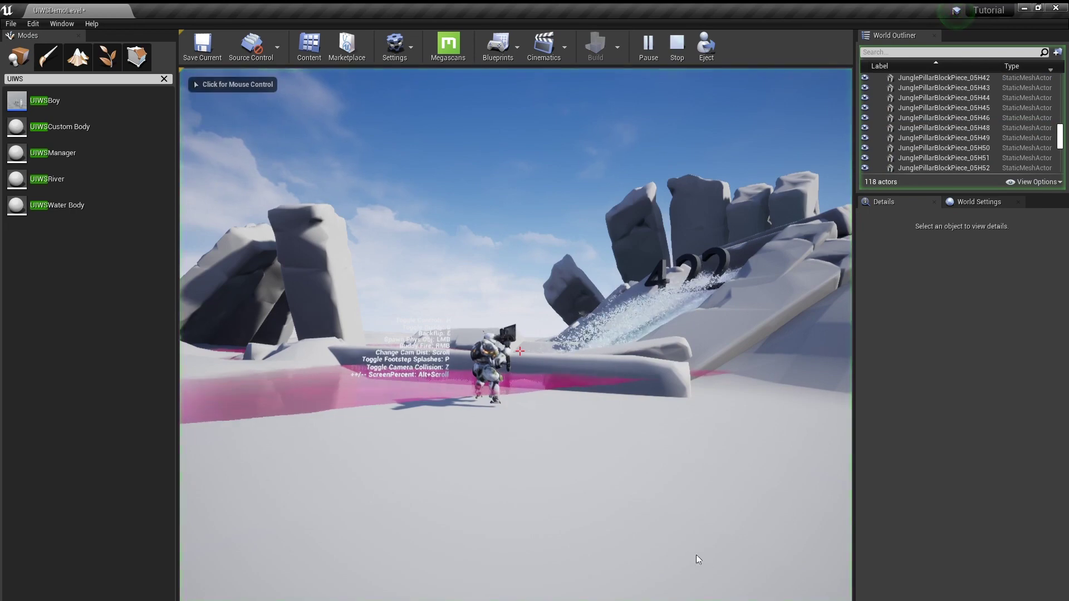
# Step: Run the character down the waterfall into the new pool, then stop the play test and view the level overhead
pyautogui.press('w')
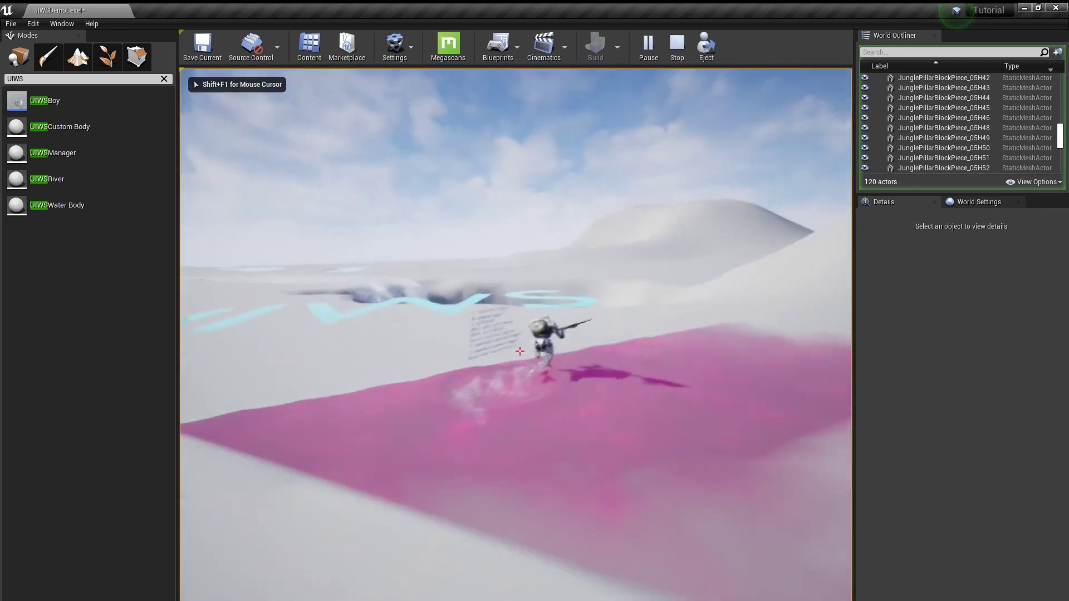
pyautogui.press('w')
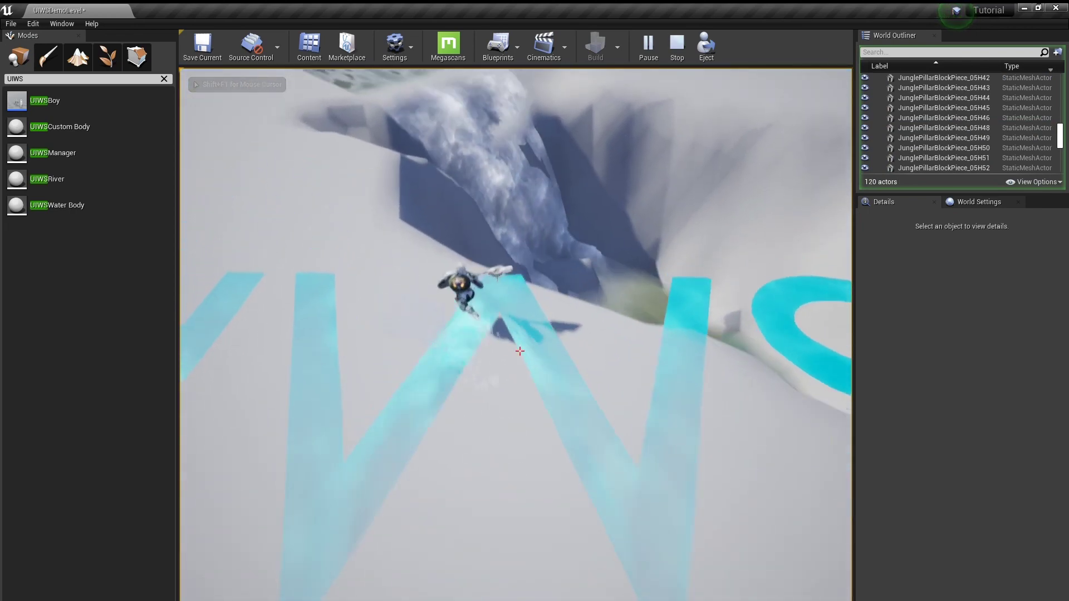
pyautogui.press('w')
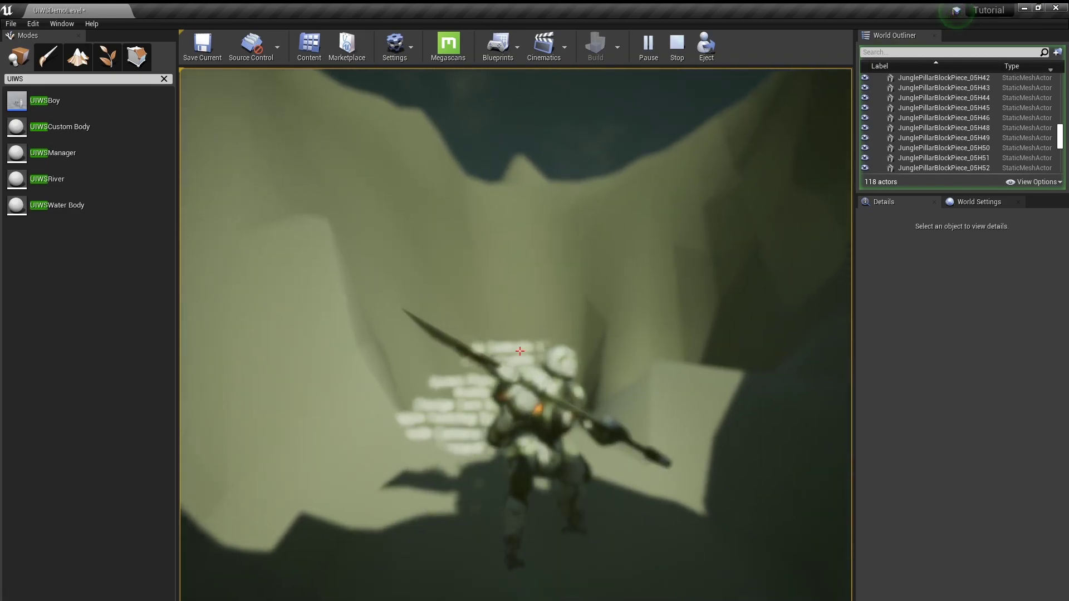
pyautogui.press('Escape')
pyautogui.moveTo(844, 337); pyautogui.dragTo(807, 379, button='right')
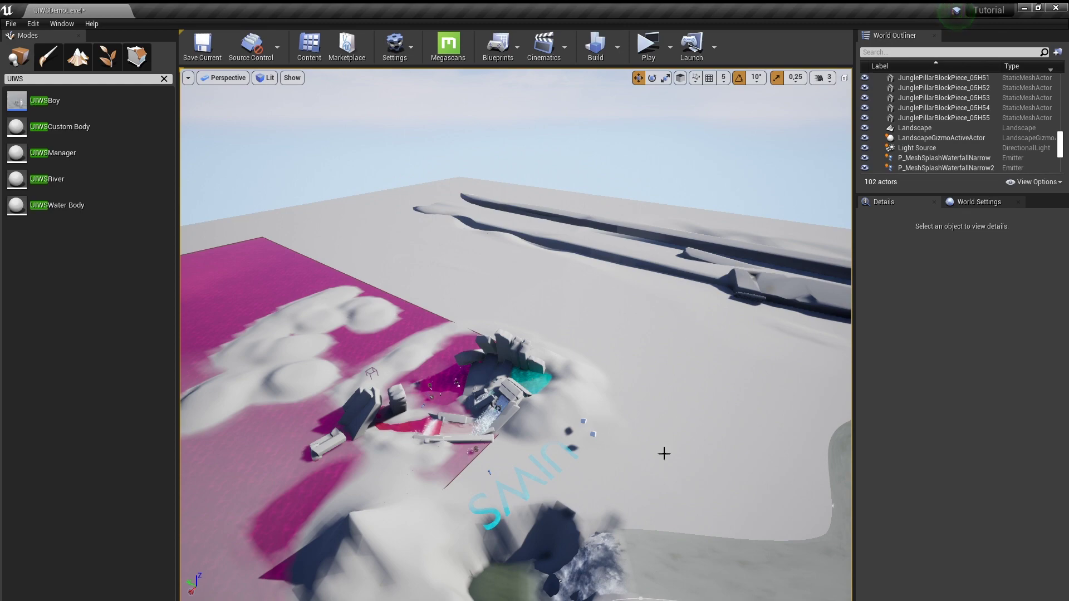
pyautogui.moveTo(664, 453); pyautogui.dragTo(646, 423, button='right')
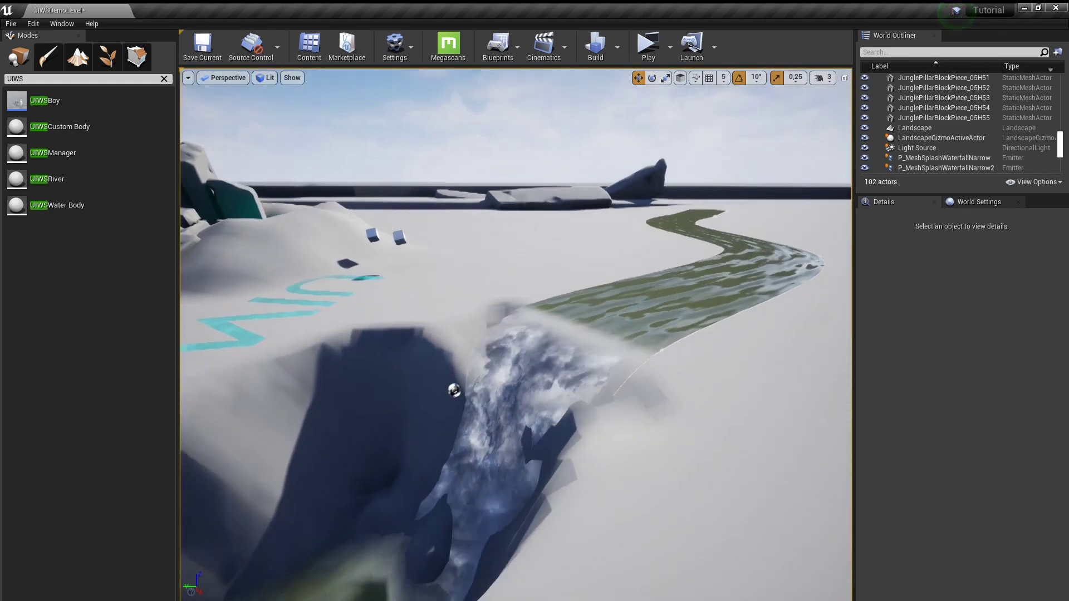
pyautogui.moveTo(515, 334)
pyautogui.mouseDown(button='right')
pyautogui.moveTo(534, 334)
pyautogui.moveTo(516, 312)
pyautogui.moveTo(535, 345)
pyautogui.mouseUp(button='right')
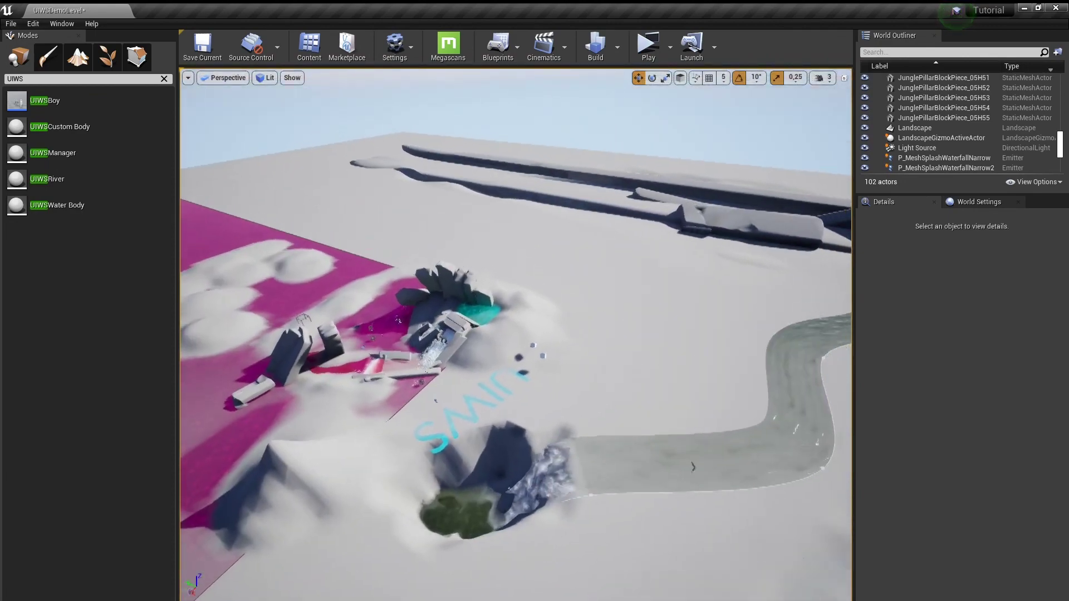
pyautogui.moveTo(490, 520); pyautogui.dragTo(490, 521, button='right')
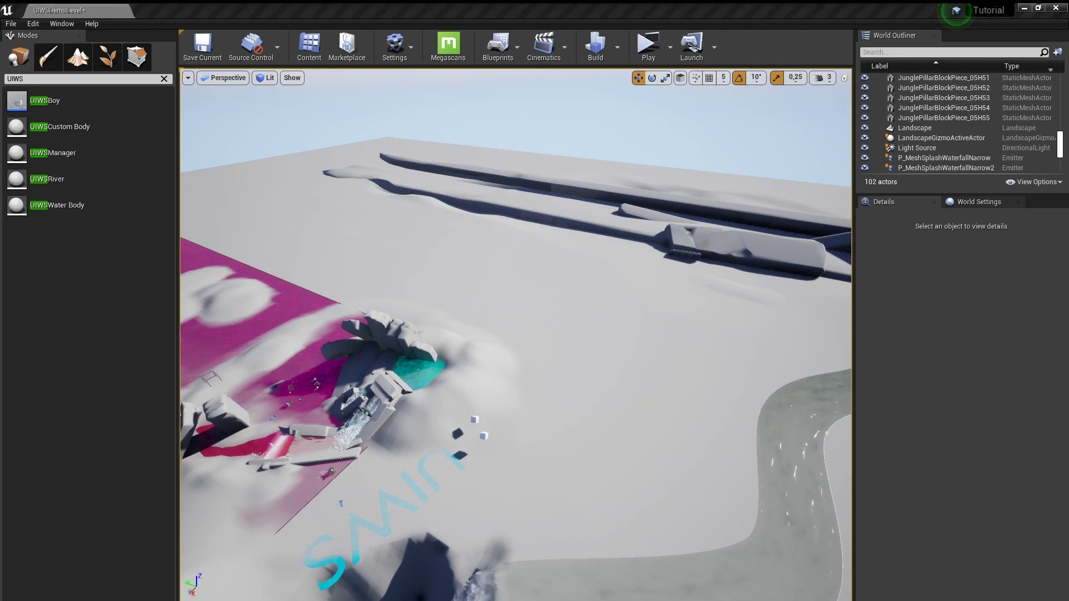
pyautogui.moveTo(490, 521); pyautogui.dragTo(490, 520, button='right')
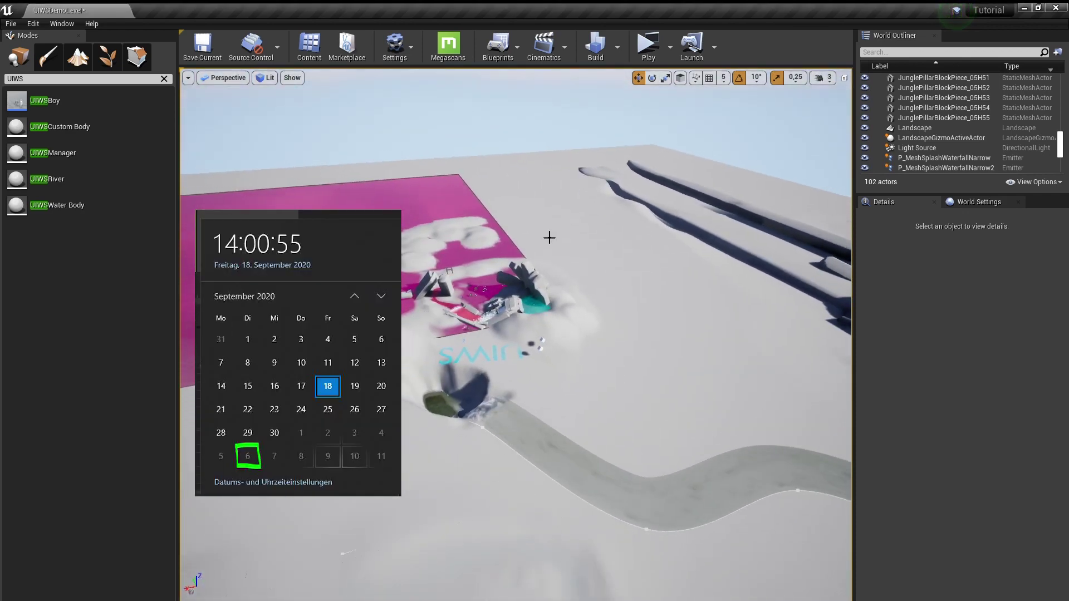